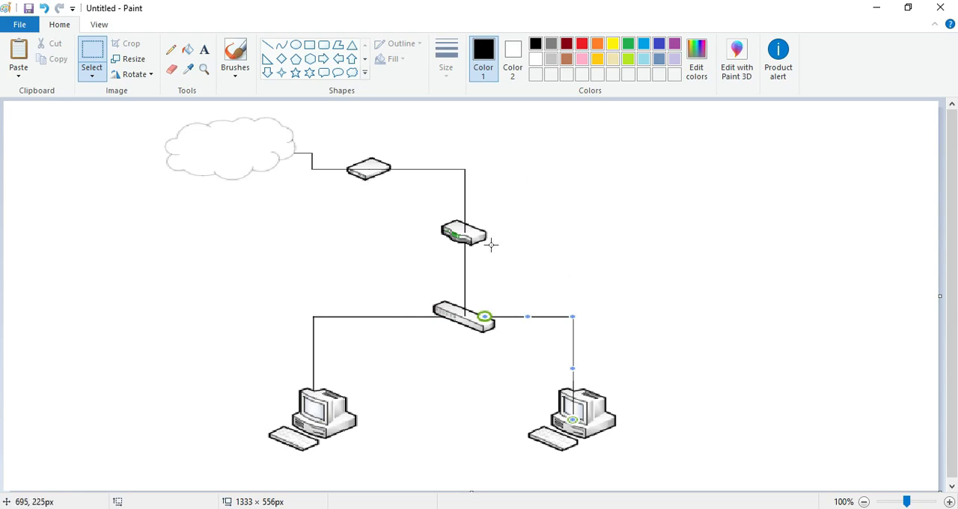
Step: Add the text label "ether1: DHCP Client" beside the line above the router in the network diagram
left_click(204, 53)
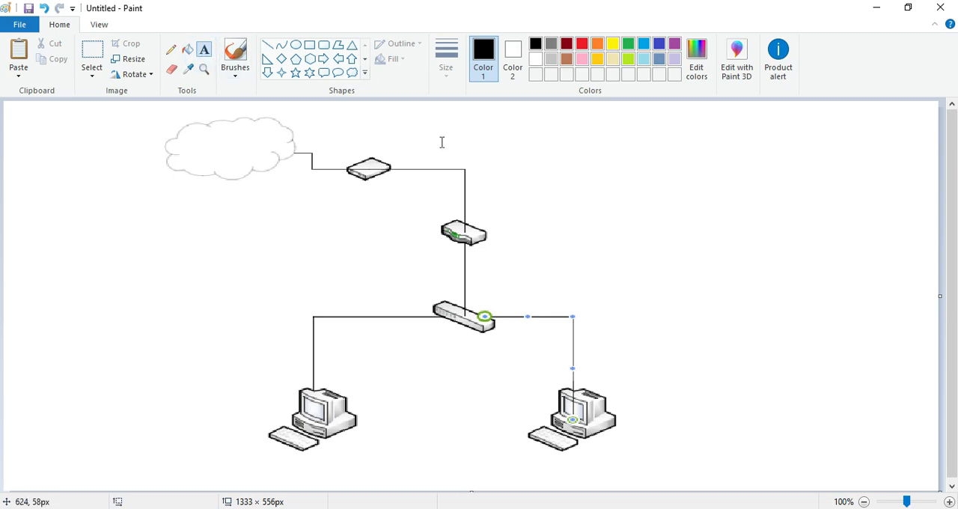
left_click(479, 197)
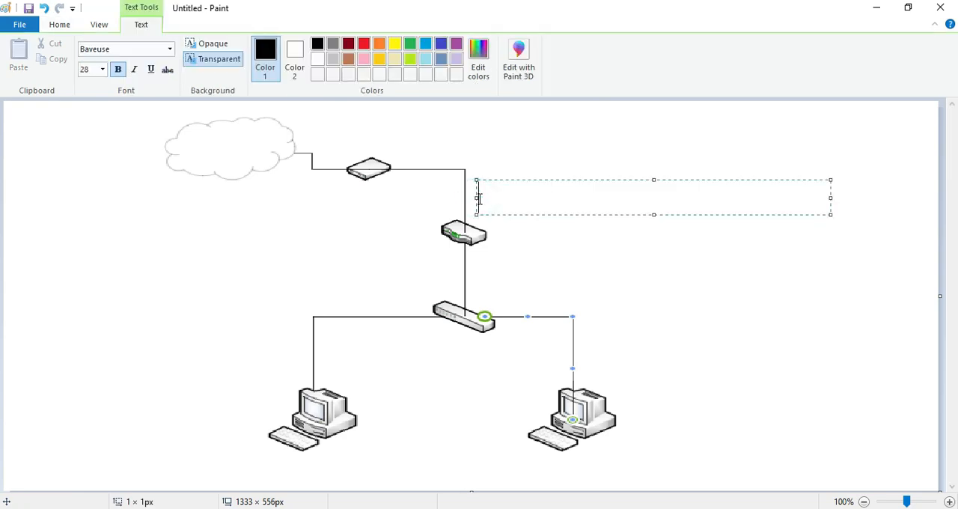
type("ether")
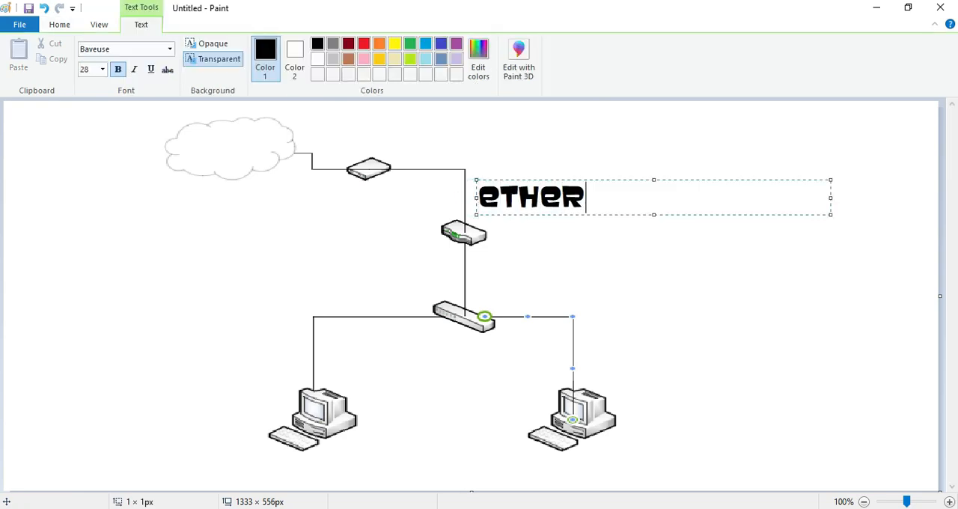
type("1: DHCP ")
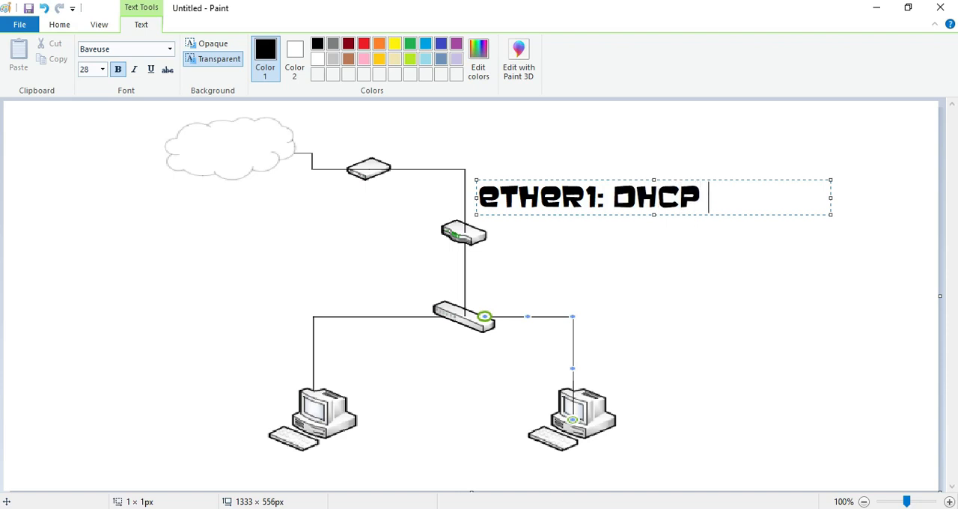
type("Client")
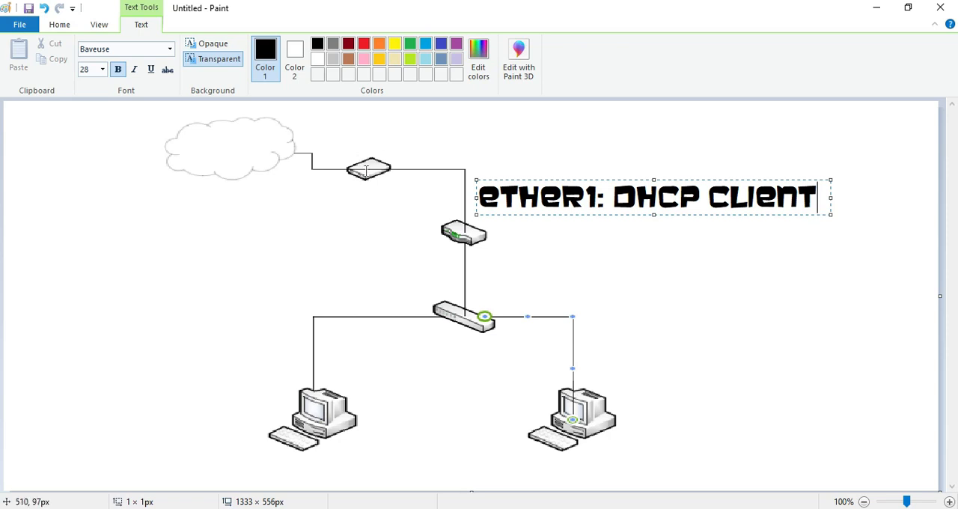
left_click(484, 263)
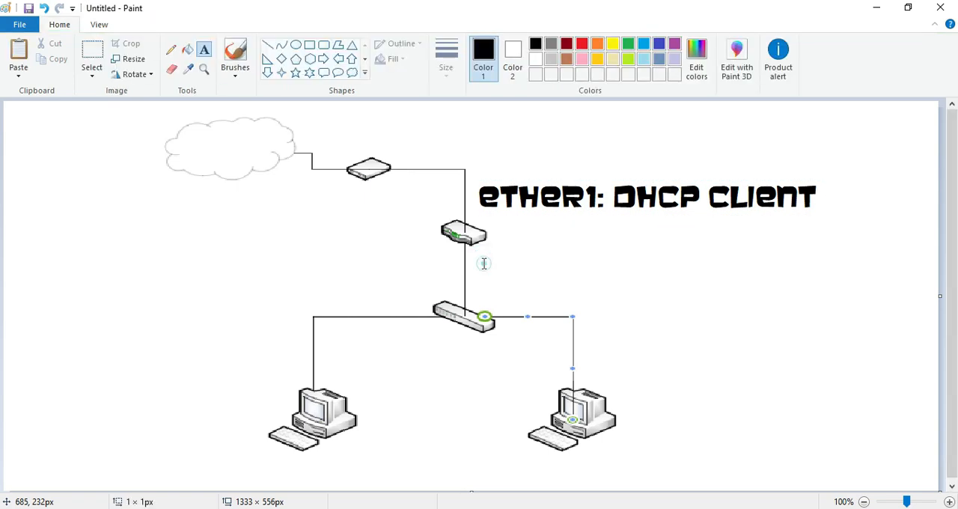
Step: Add the text label "ether2,3:192.168.10.1" beside the line between the router and the switch
left_click(484, 262)
type("et")
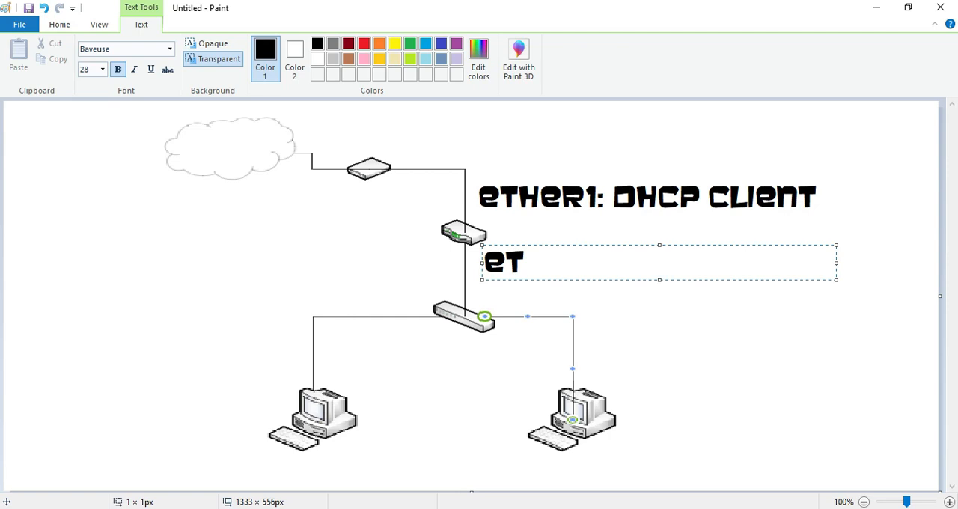
type("her2")
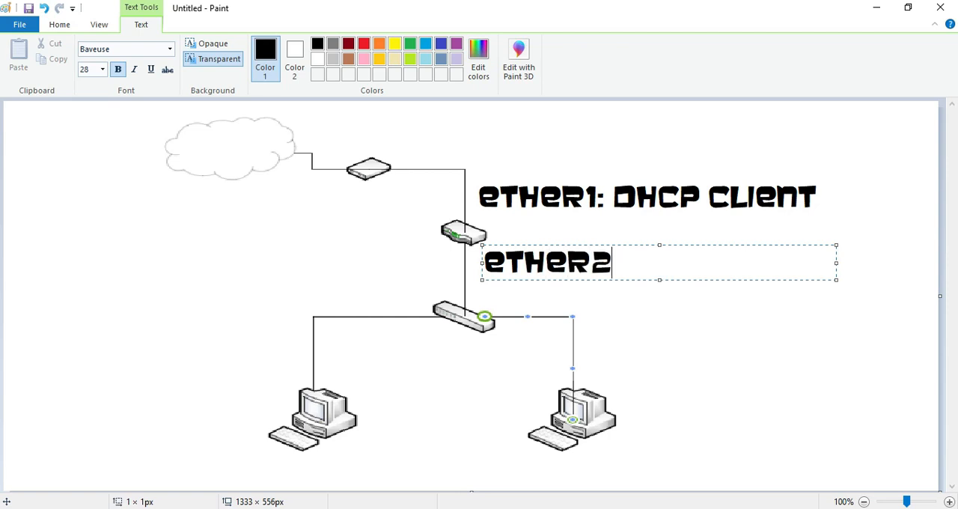
type(",3:")
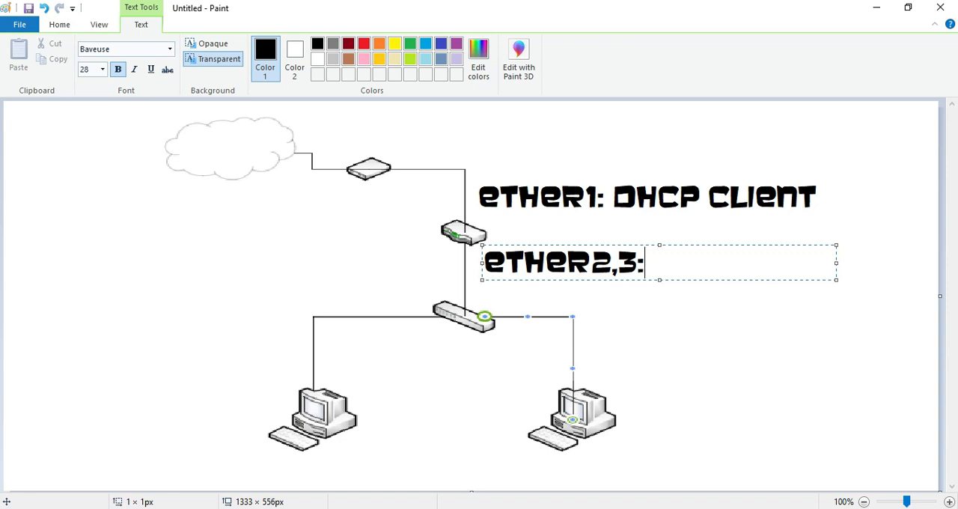
type("192.168.")
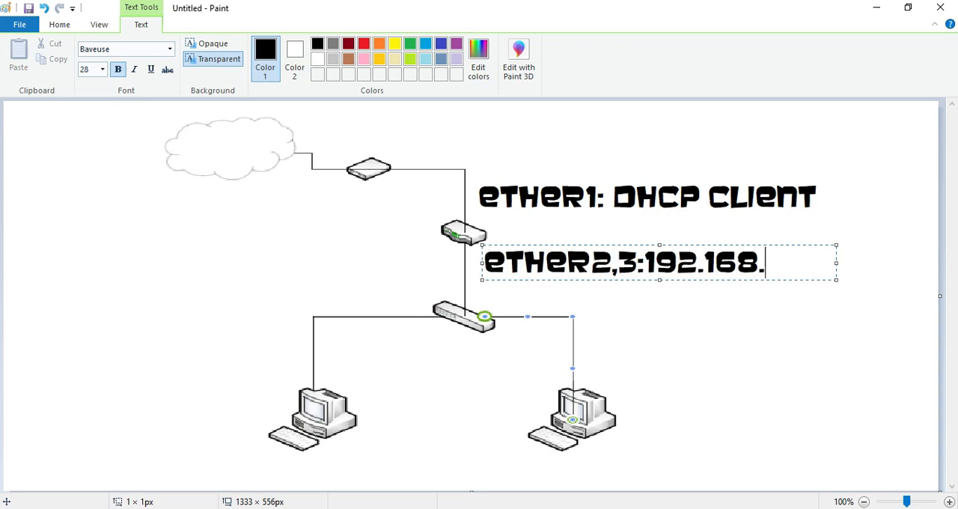
type("10.1")
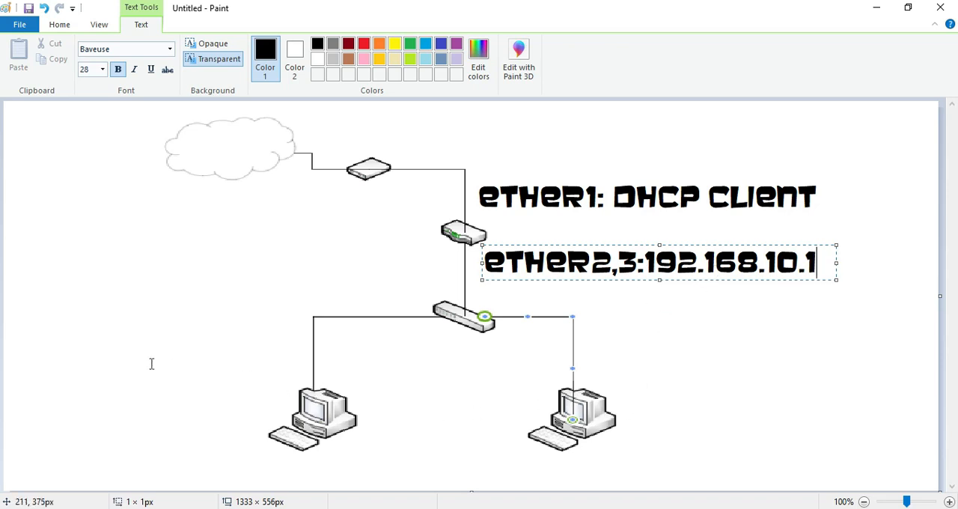
left_click(118, 383)
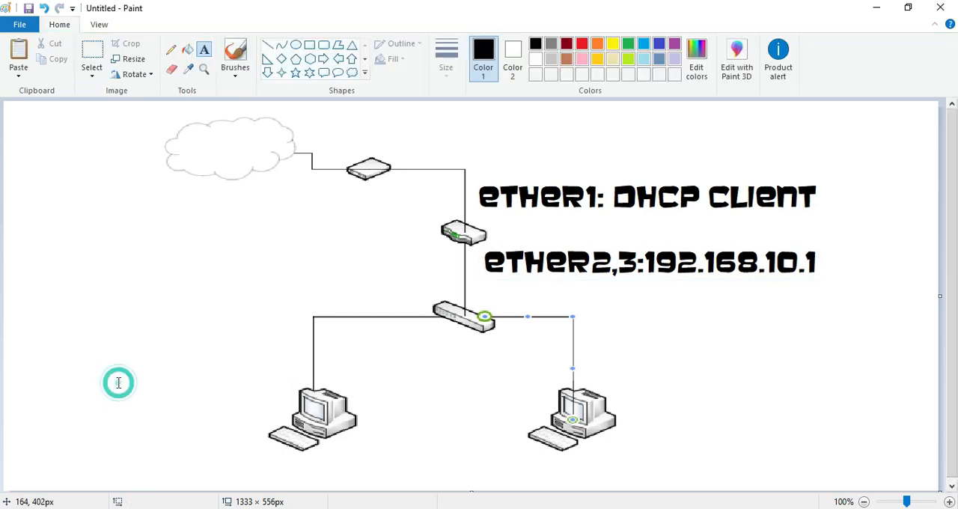
Step: Add the IP address text "192.168.10.100" for the left computer and shift it clear of the computer icon
left_click(119, 383)
type("192")
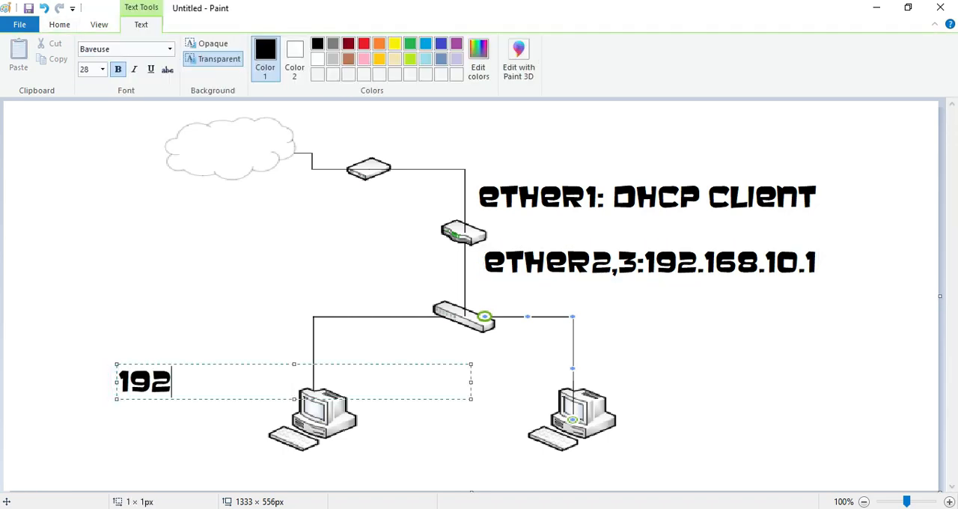
type(".168")
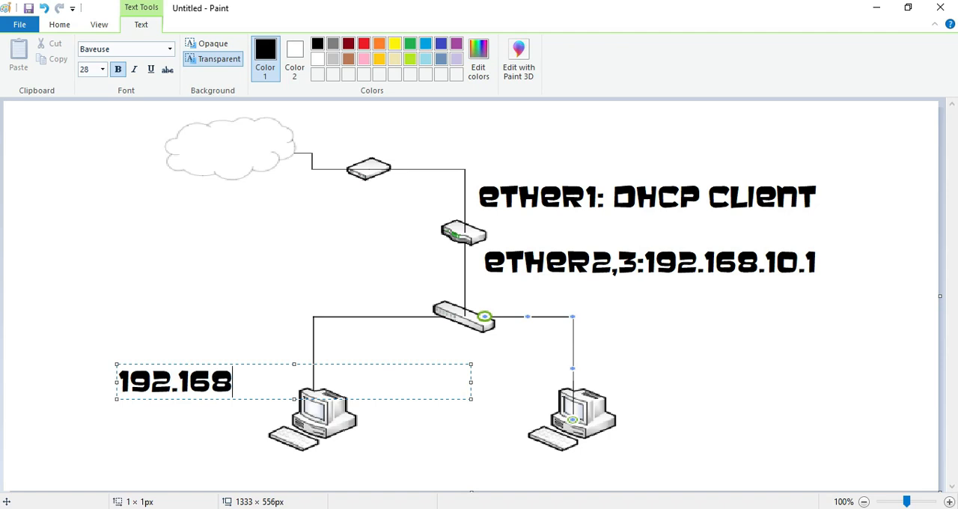
type(".10.100")
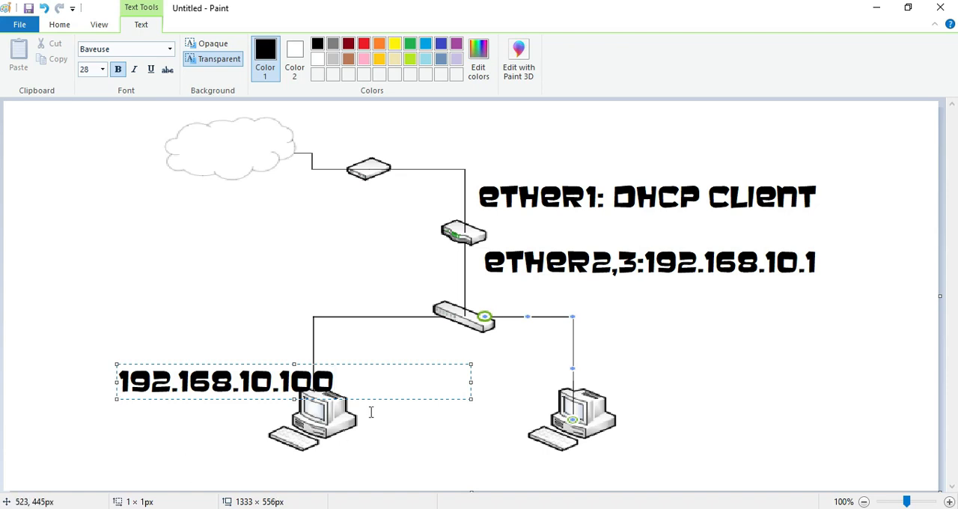
left_click_drag(374, 399, 322, 393)
Step: Add the subnet mask 255.255.255.0 as a second line of the left computer's label and shift the label further left
key("Return")
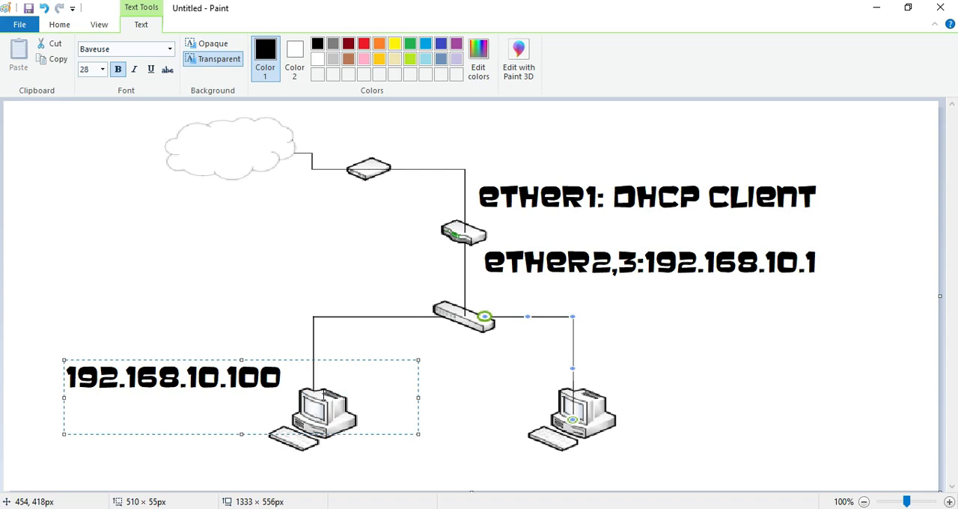
type("255.255.")
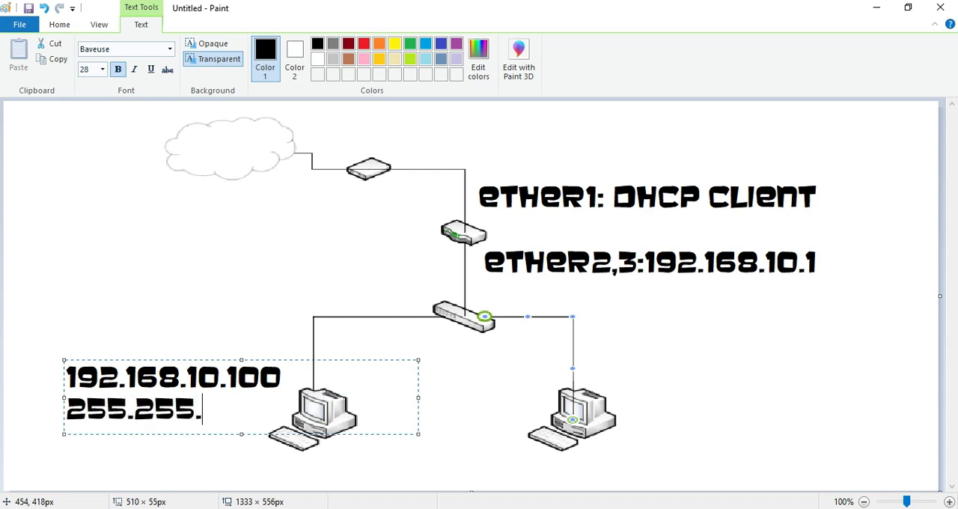
type("255.0")
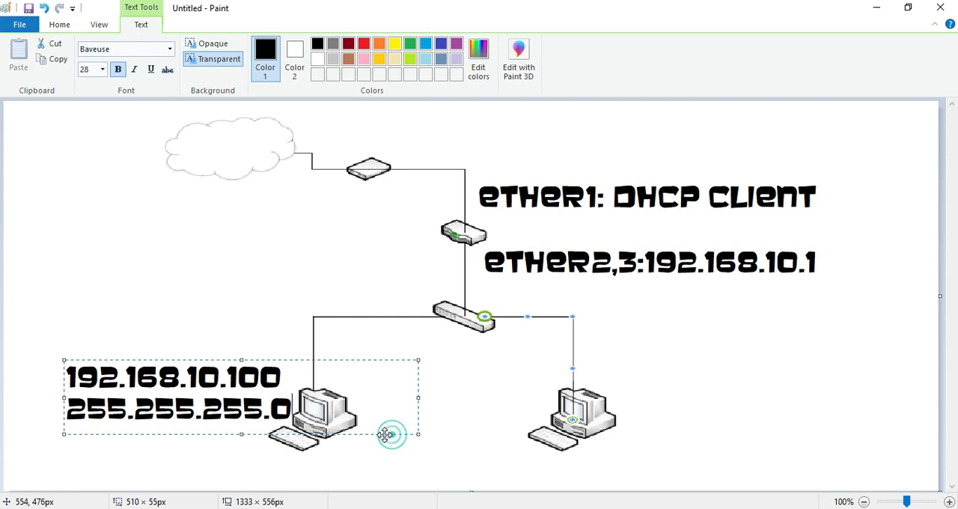
left_click_drag(390, 434, 371, 434)
Step: Add the gateway address 192.168.10.1 as the third line of the left computer's label
key("Return")
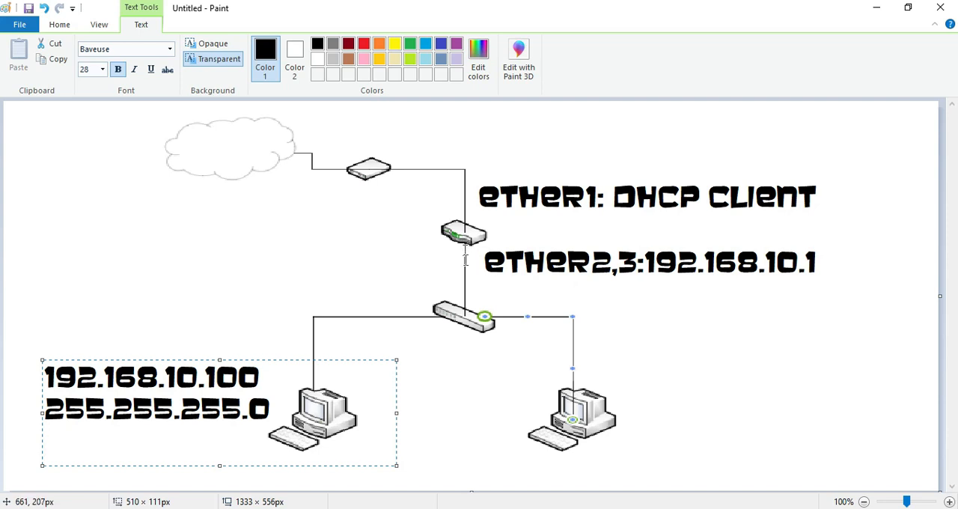
type("192")
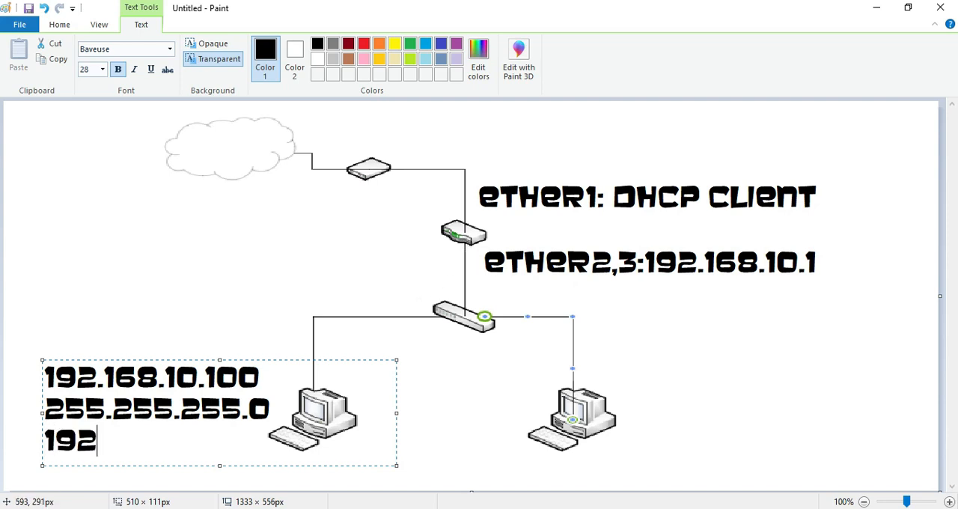
type(".168.10.1")
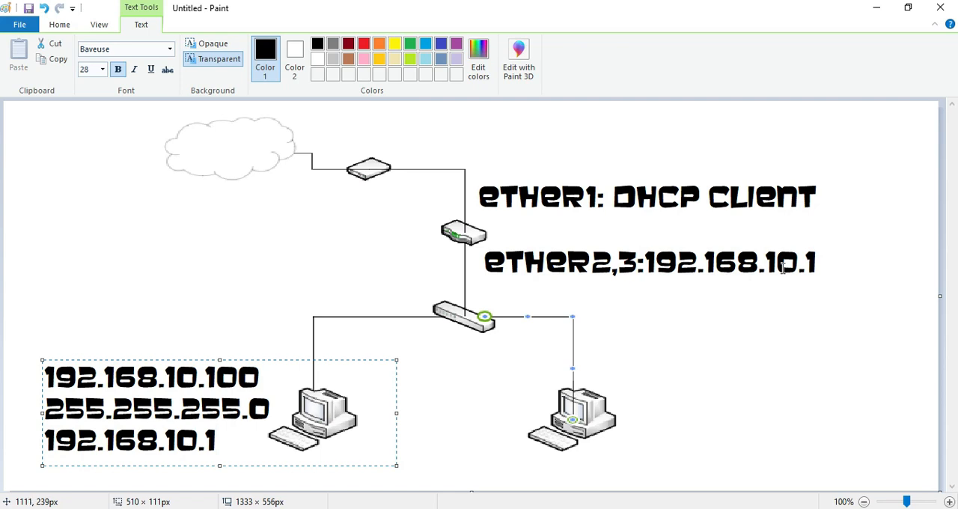
left_click(706, 289)
Step: Add a red "BRIDGING" text label and place it directly below the start of the ether2,3 label
left_click(704, 289)
type("BRI")
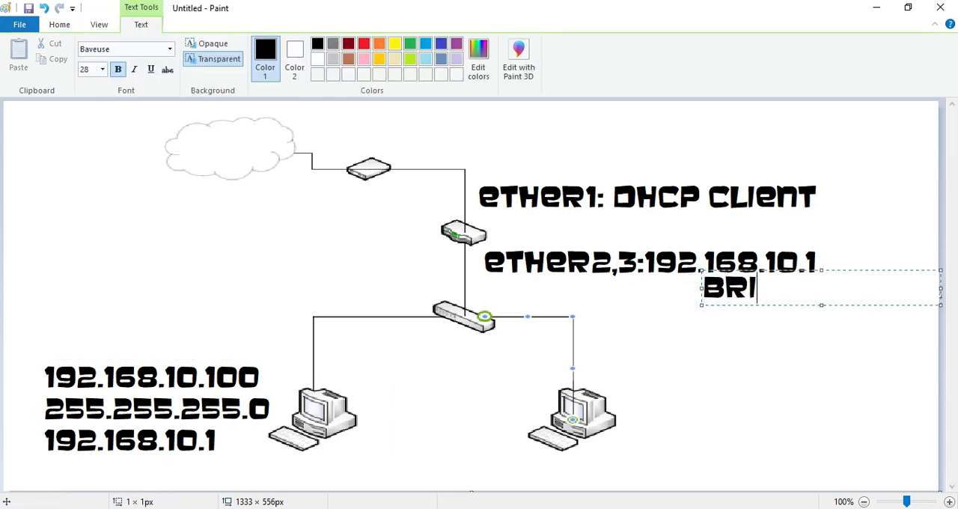
type("DGING")
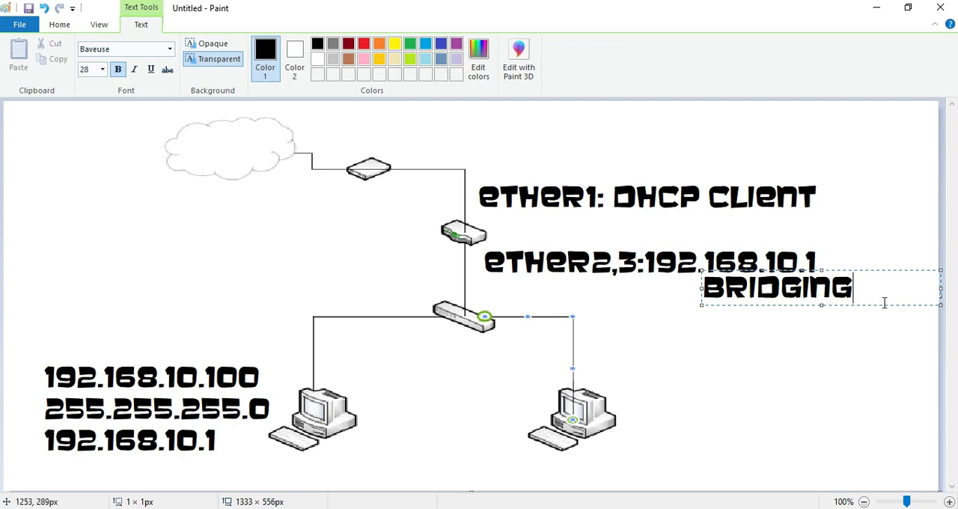
key("ctrl+a")
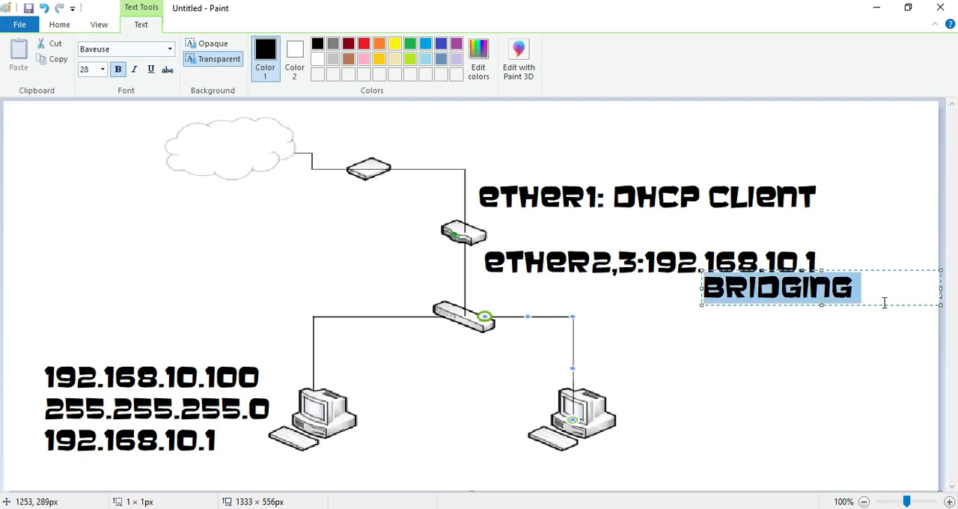
left_click(365, 45)
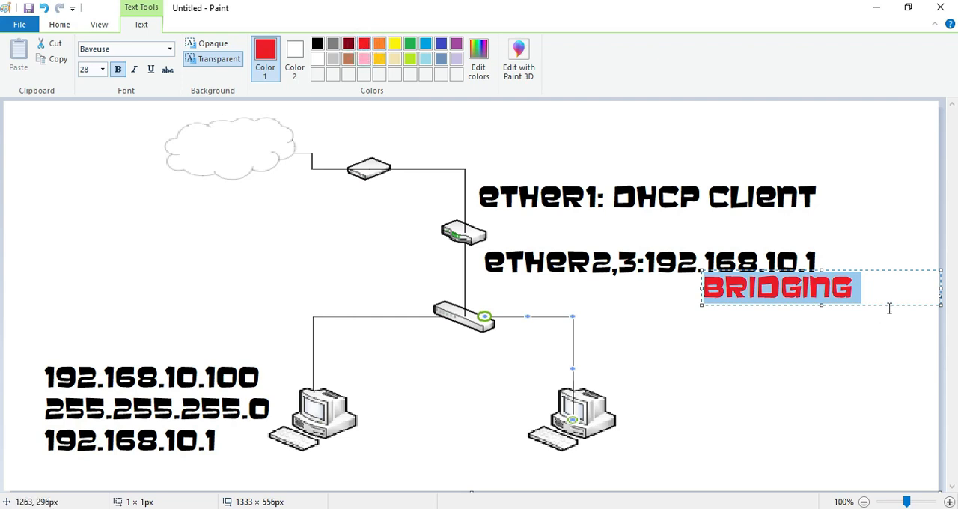
left_click_drag(888, 303, 670, 308)
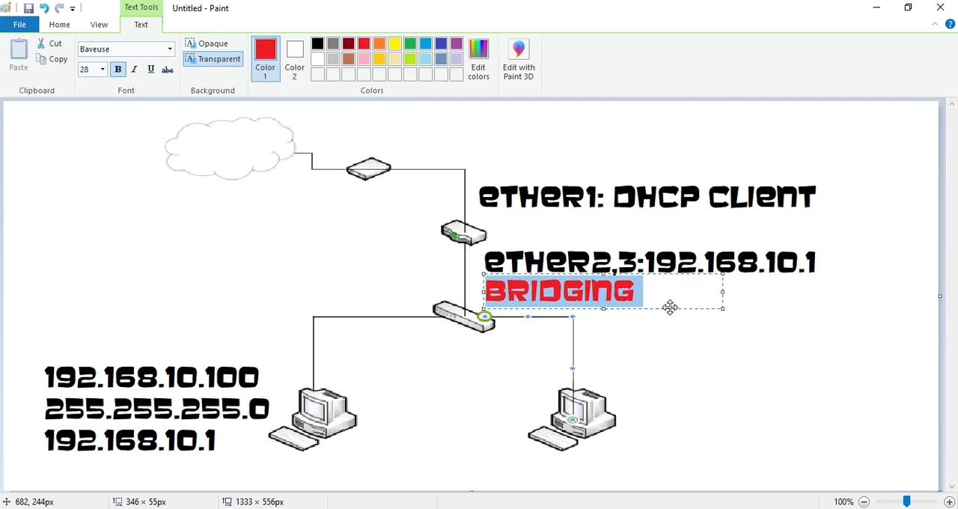
left_click(865, 332)
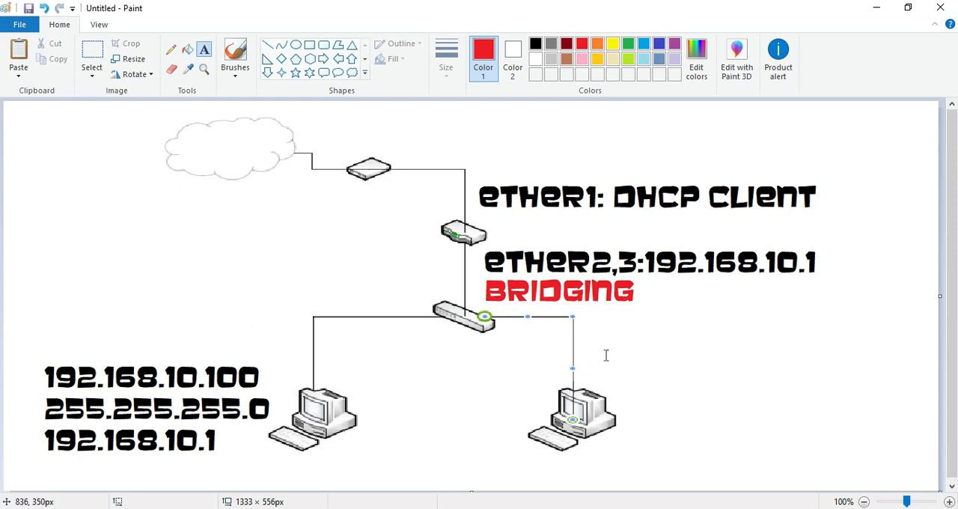
Step: Switch to Oracle VM VirtualBox Manager and review the network adapter settings of the Router and client machines
key("alt+Tab")
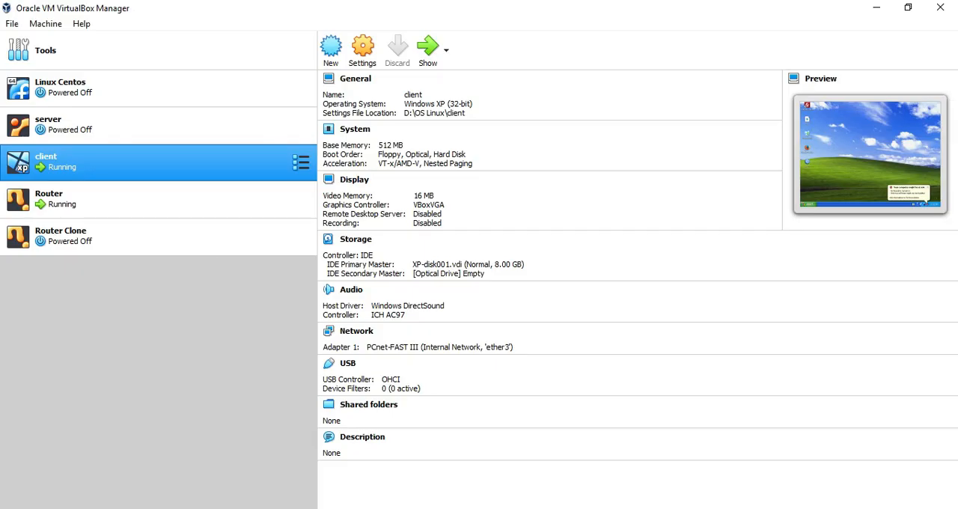
left_click(76, 197)
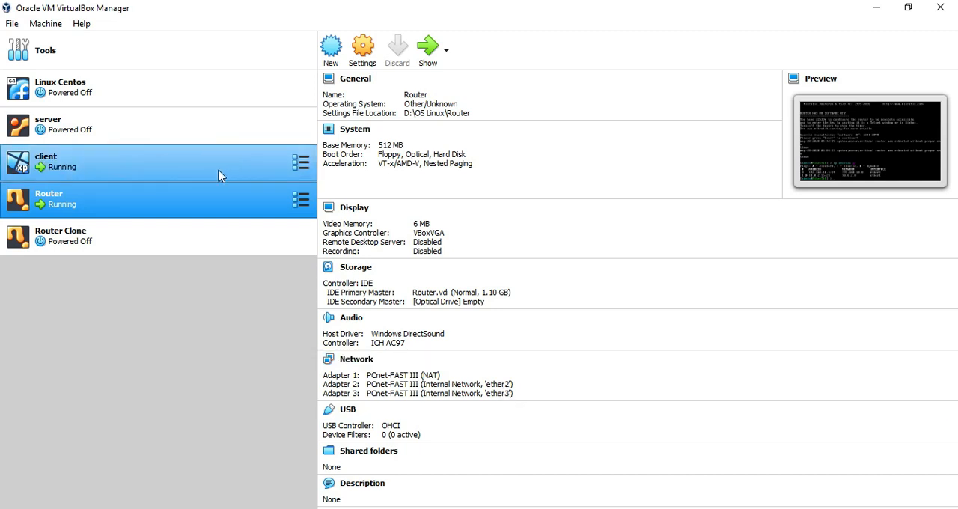
left_click(219, 175)
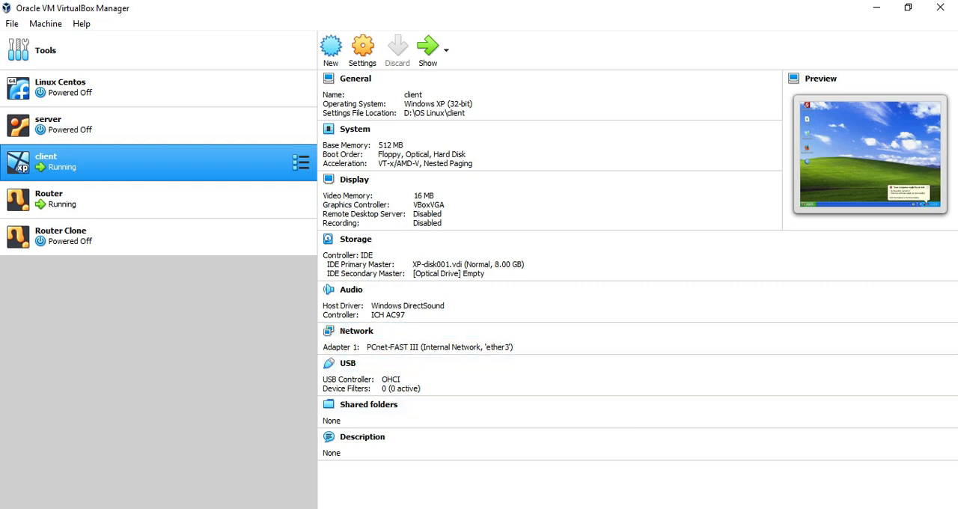
Step: Switch to the running client virtual machine, dismiss its security alert and open a command prompt
left_click(781, 471)
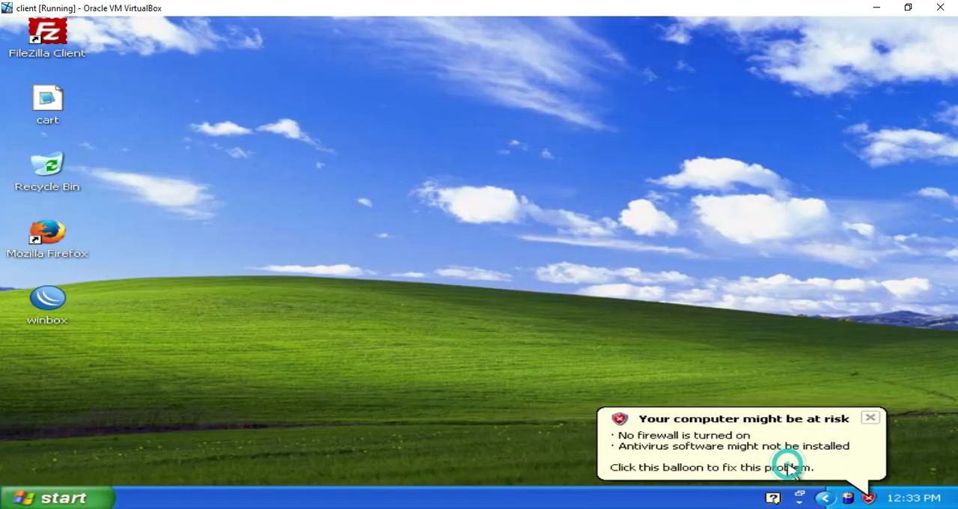
left_click(871, 419)
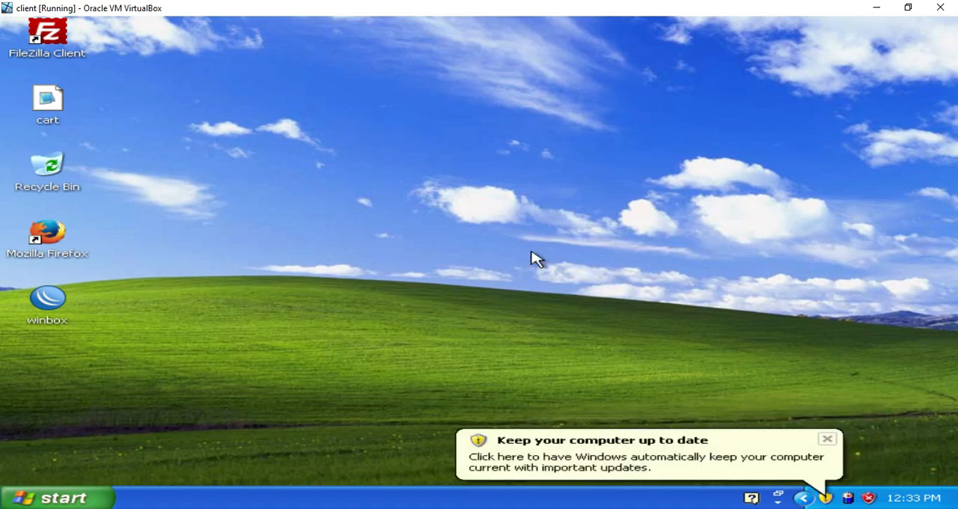
key("super+r")
key("Return")
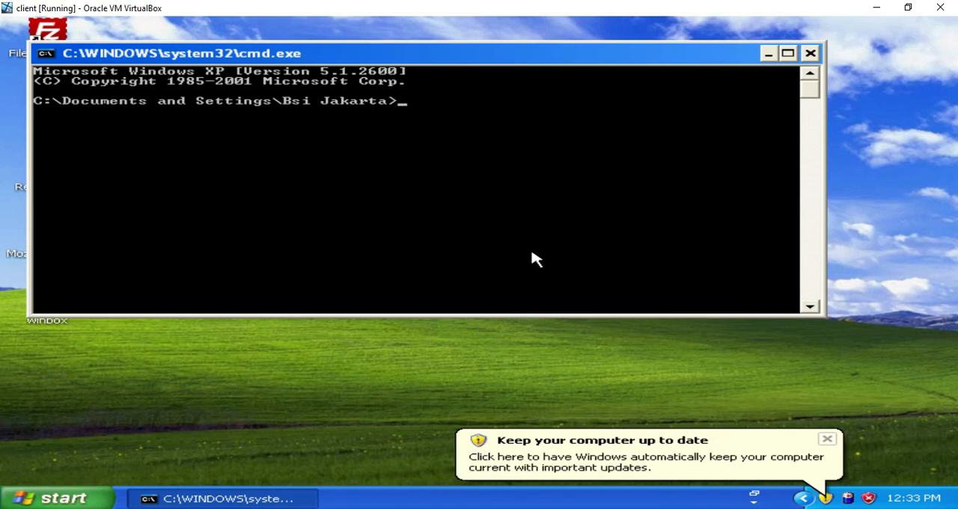
Step: Ping the router's address 192.168.10.1 from the client's command prompt
type("ping 192.168")
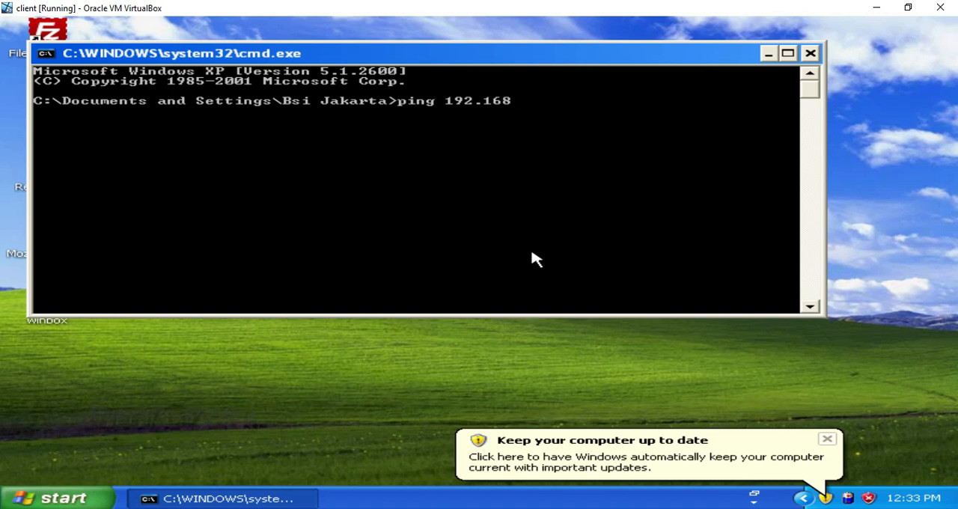
type(".10.1")
key("Return")
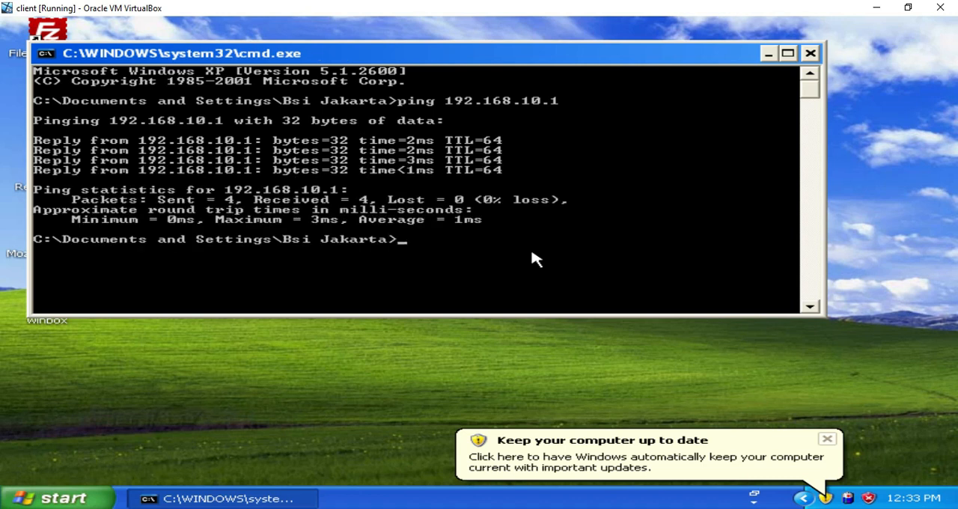
Step: Switch to WinBox, connect to the router at 192.168.10.1 as admin, and dismiss the licence notice and Firewall window
left_click(768, 57)
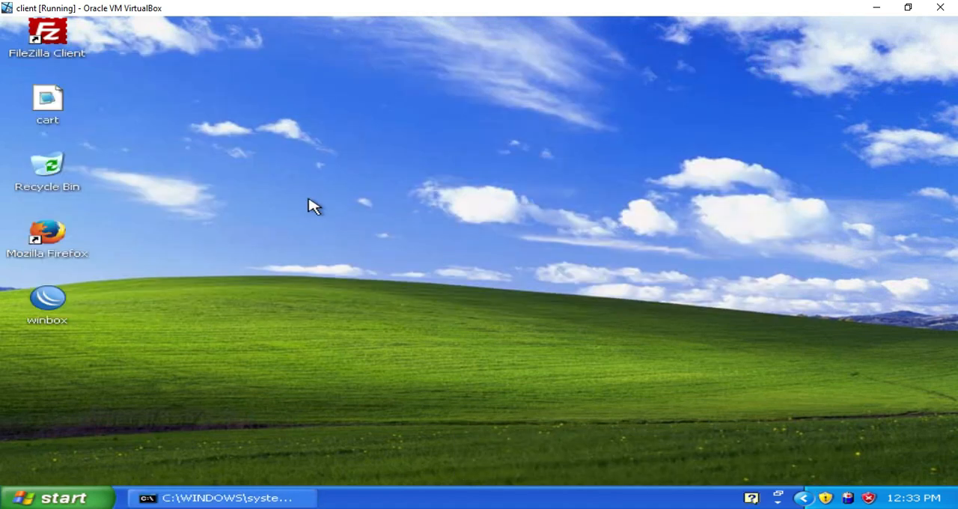
double_click(50, 308)
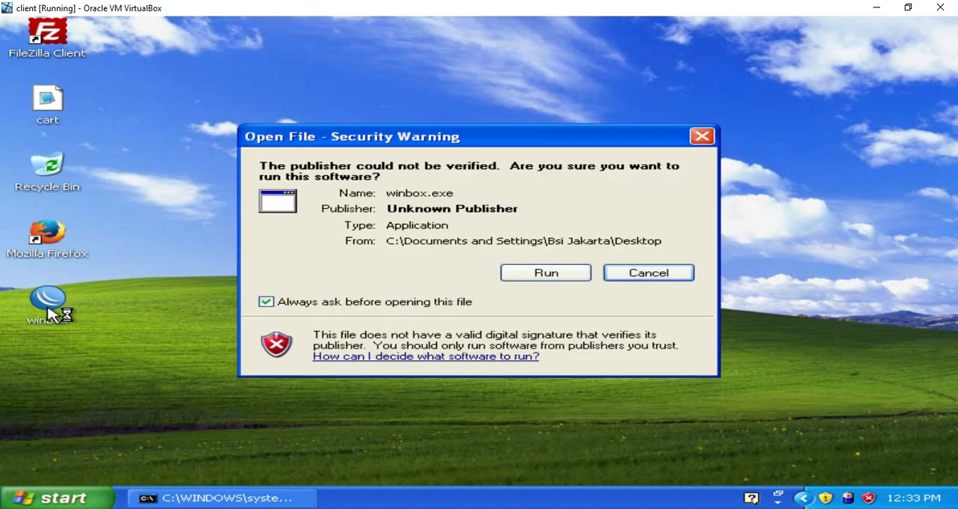
left_click(560, 275)
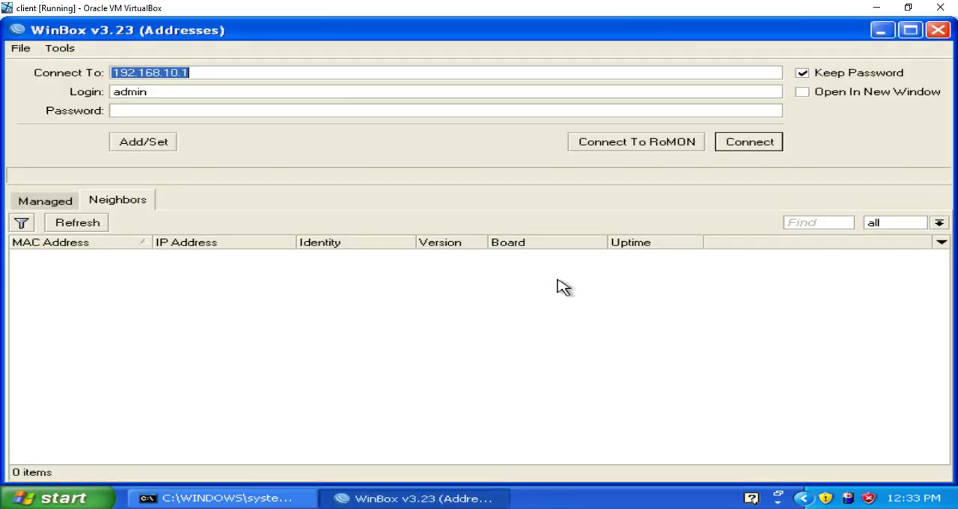
left_click(169, 90)
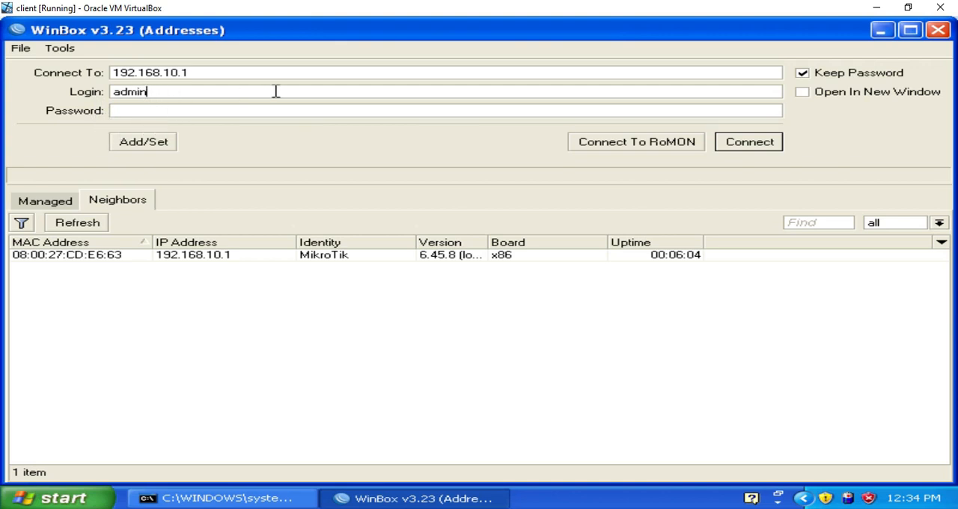
left_click(771, 150)
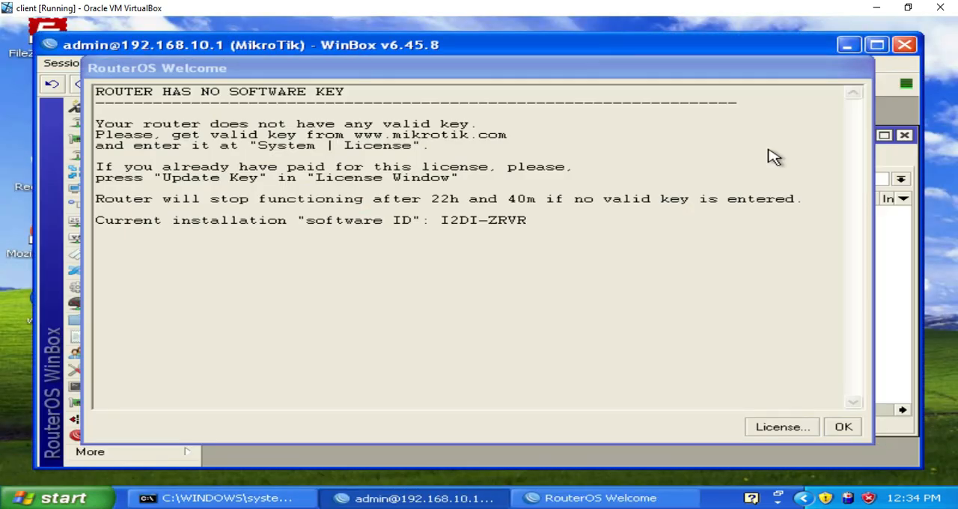
left_click(843, 428)
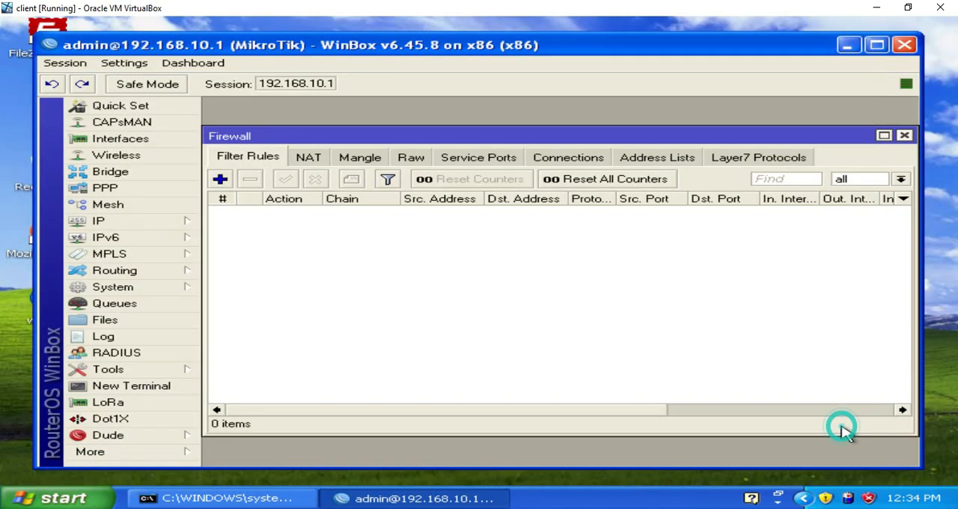
left_click(904, 136)
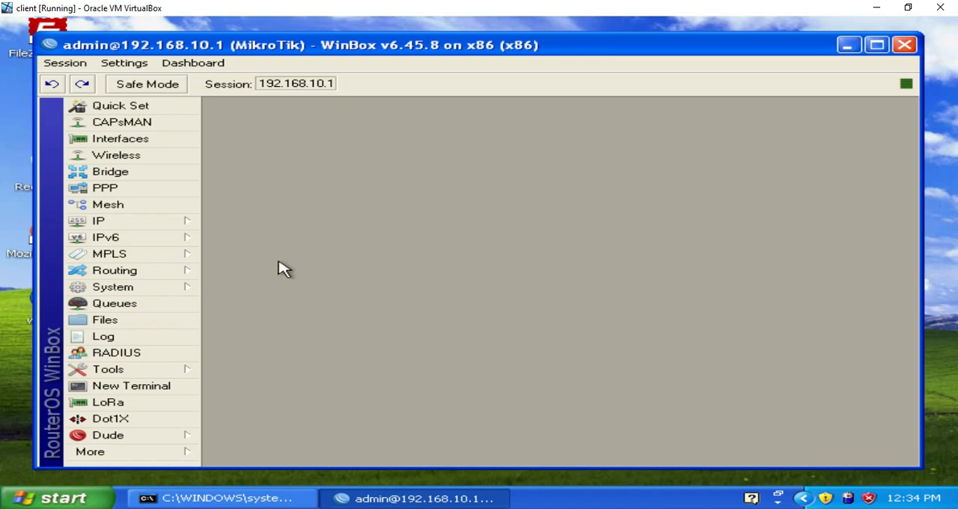
Step: Start a new account in the router's system user list and fill in the user's name
left_click(189, 291)
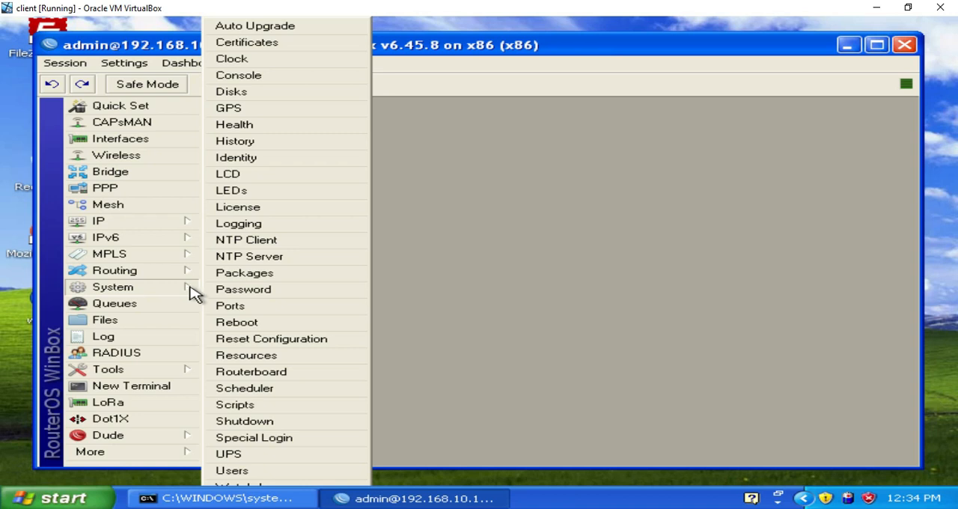
left_click(247, 470)
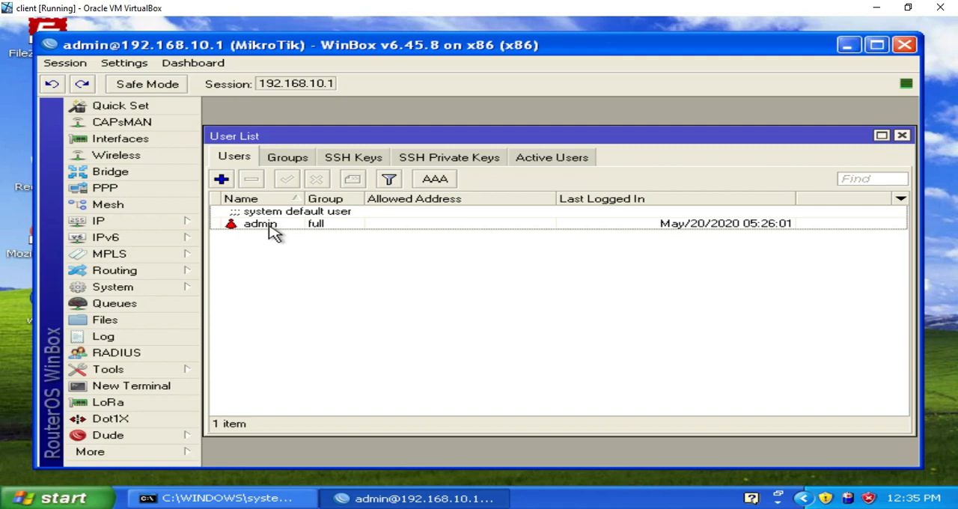
left_click(223, 181)
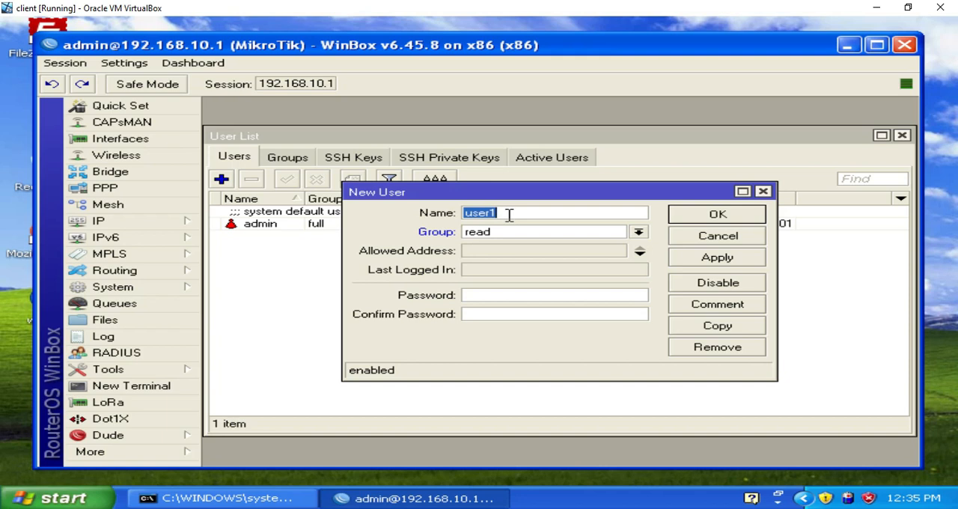
type("fauzi")
Step: Assign the new router user to the write group
left_click(639, 236)
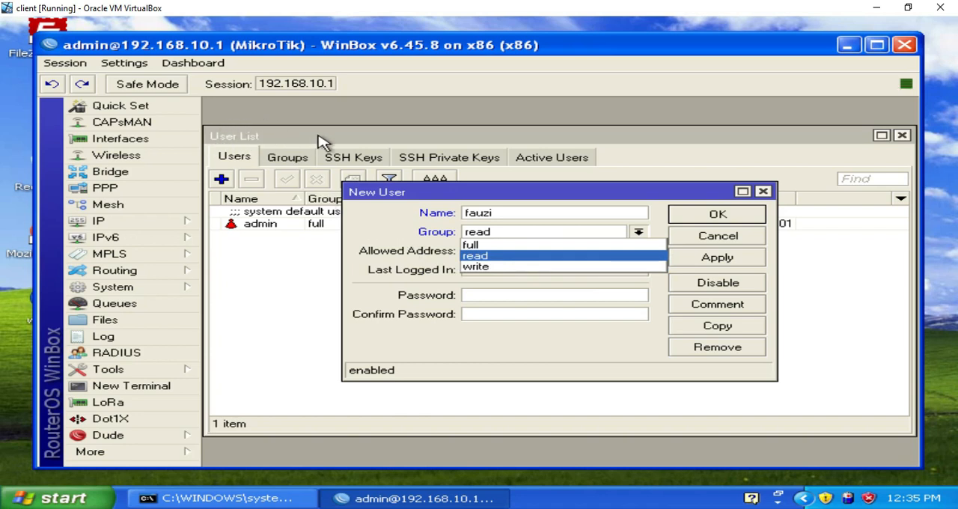
left_click(512, 211)
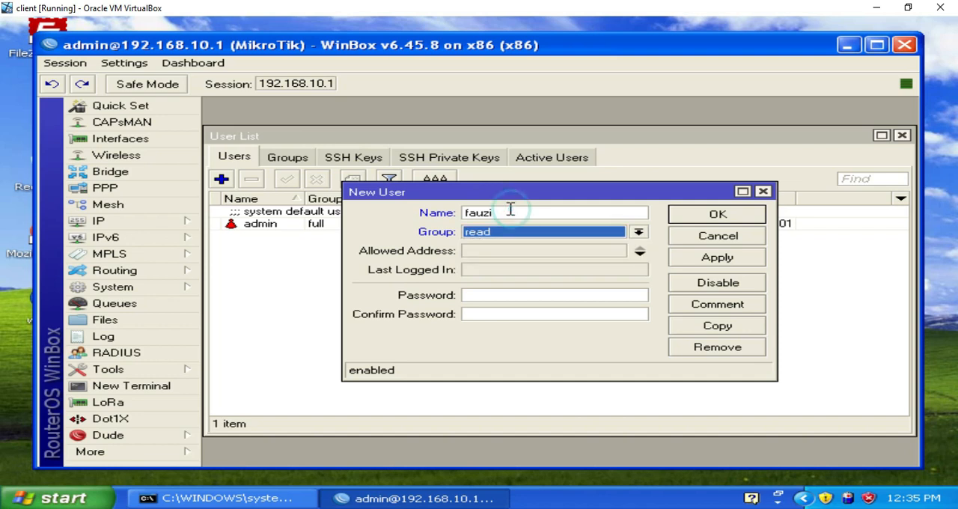
left_click(512, 211)
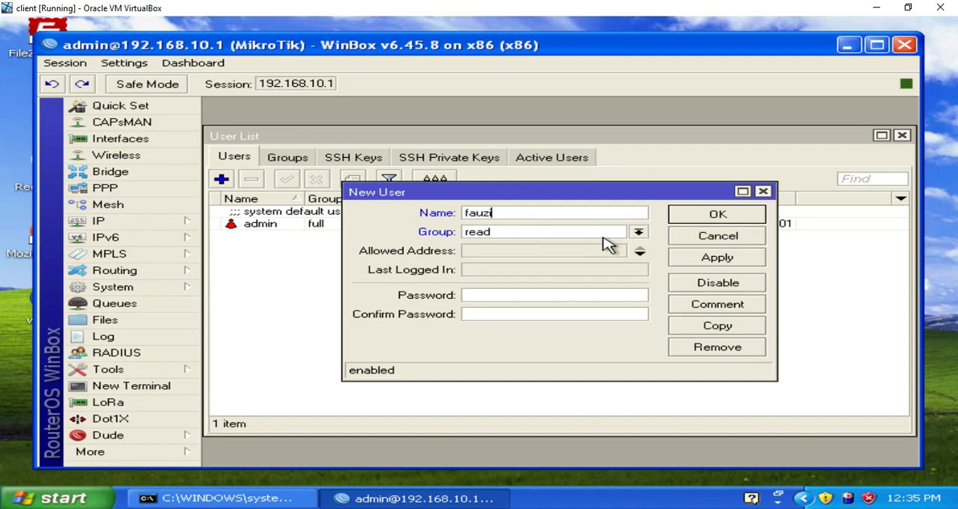
left_click(639, 234)
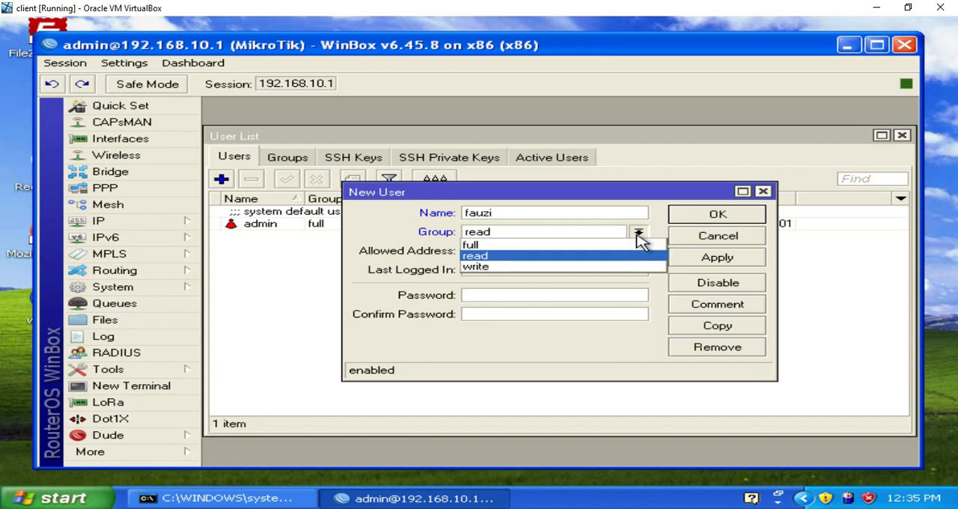
left_click(635, 257)
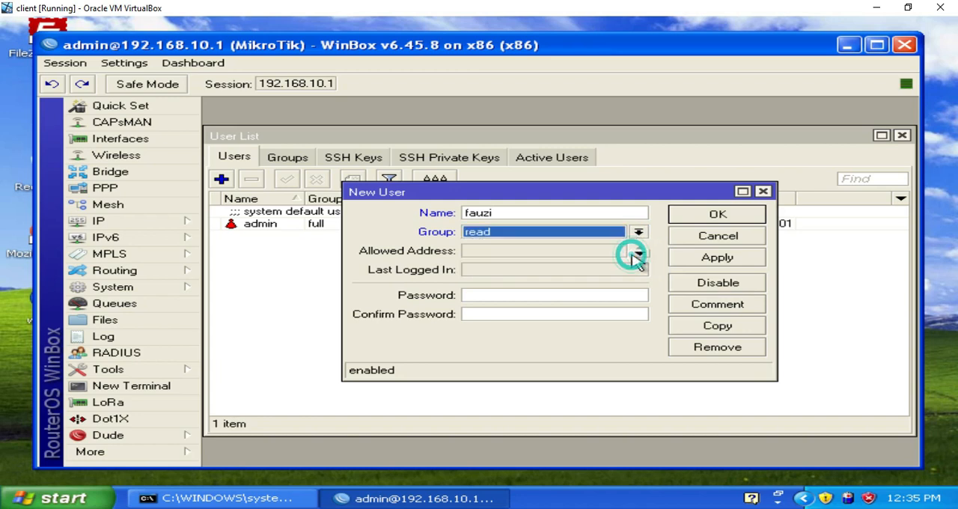
left_click(549, 296)
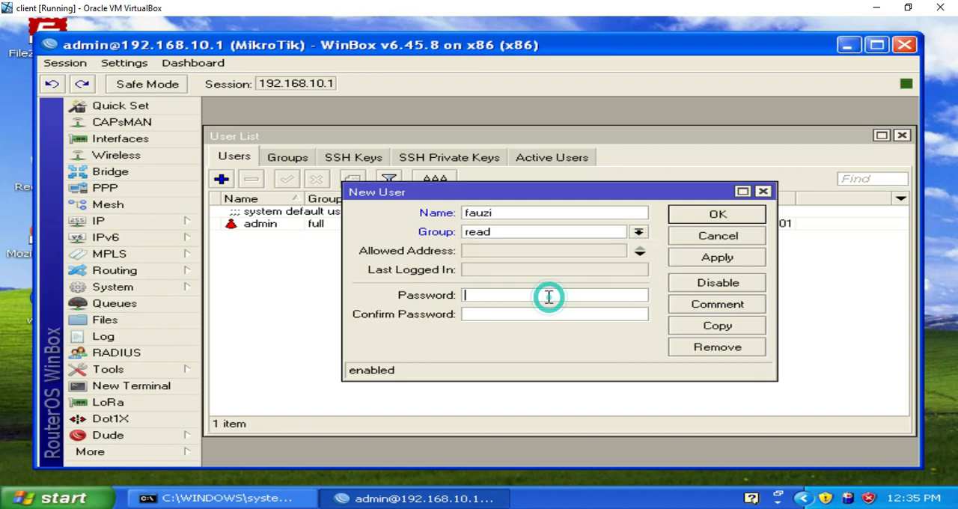
left_click(638, 234)
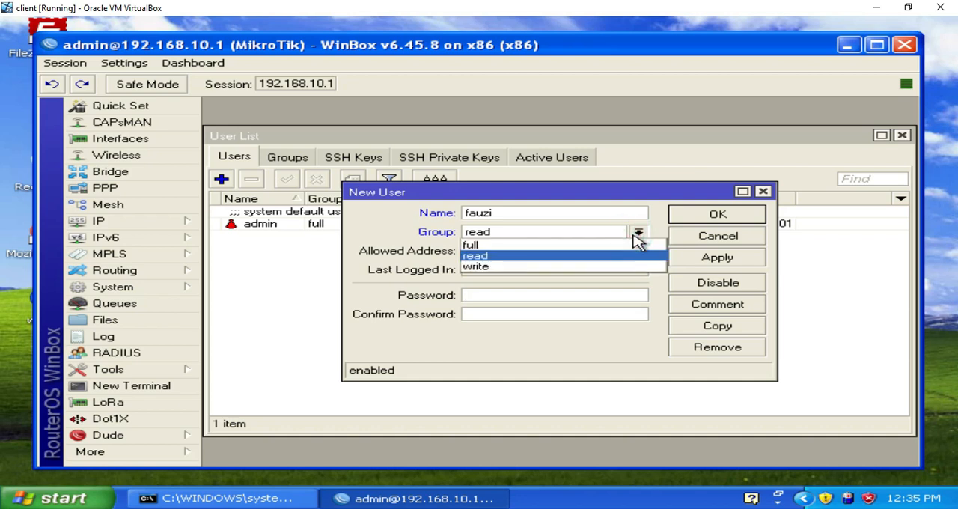
left_click(629, 265)
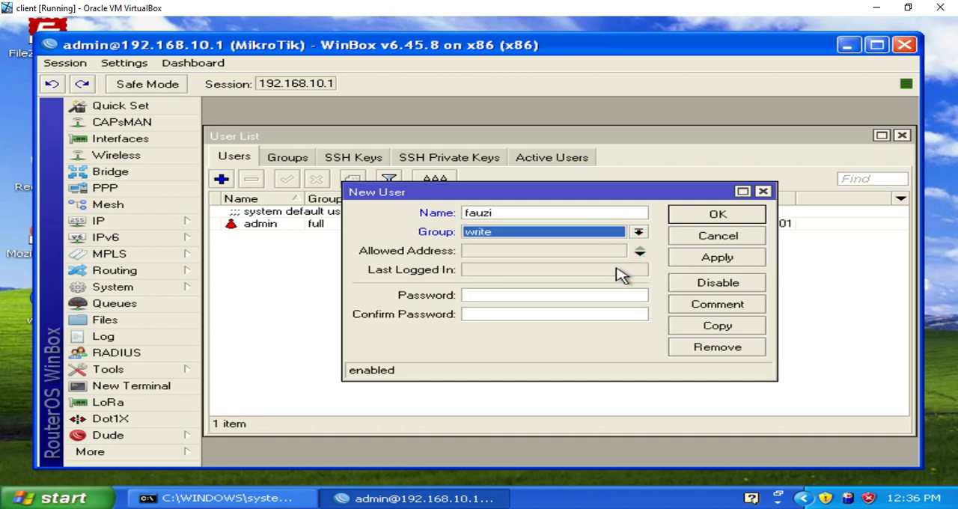
Step: Enter and confirm the new user's password, and save the account
left_click(529, 297)
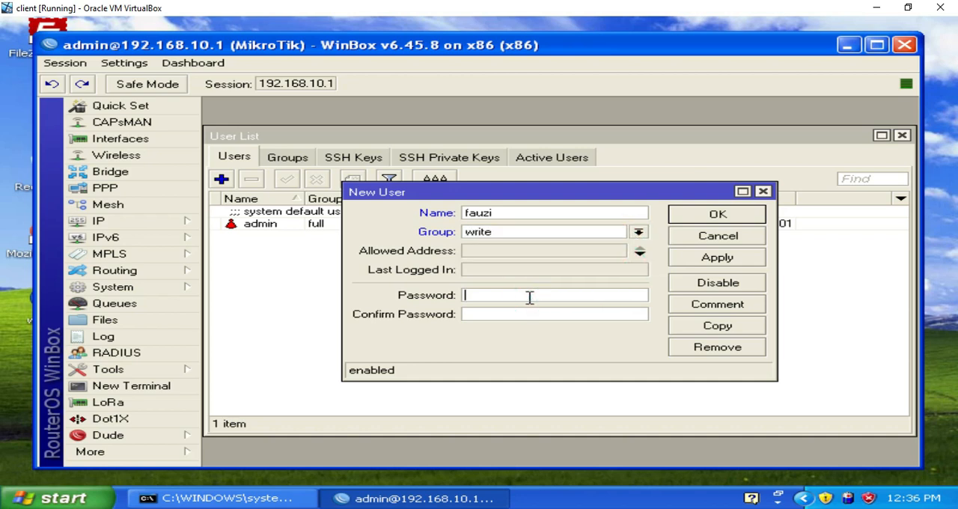
type("*****")
left_click(524, 315)
type("********")
left_click(684, 259)
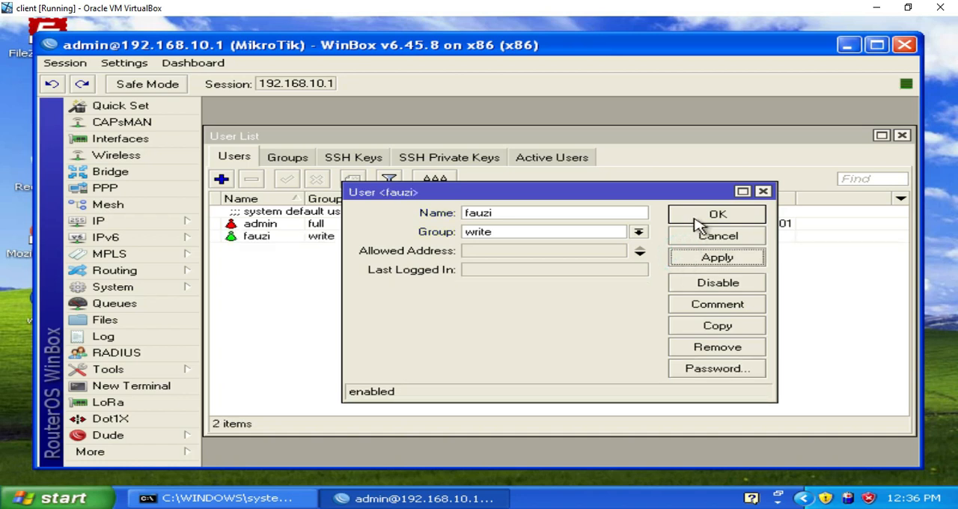
left_click(699, 220)
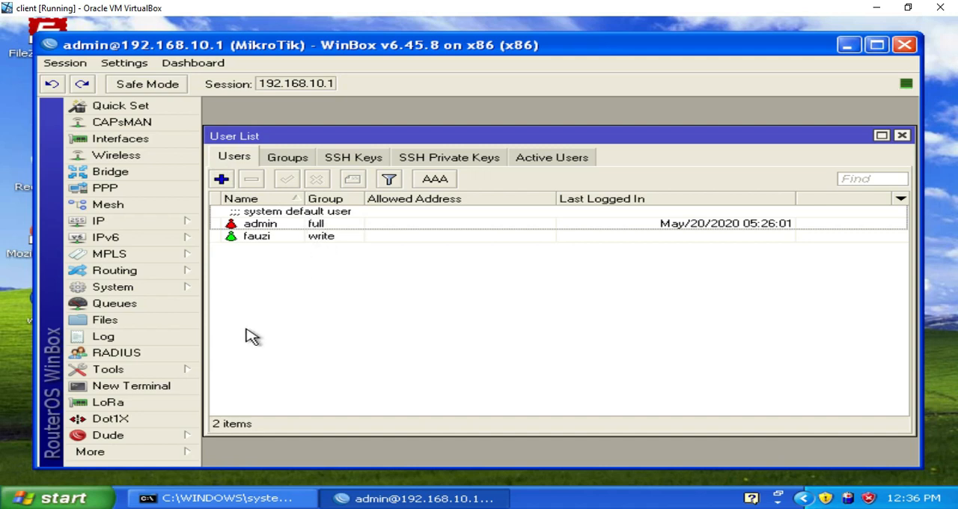
Step: Start a new WinBox session to 192.168.10.1, log in with the new user's name and password, and dismiss the licence notice
left_click(178, 389)
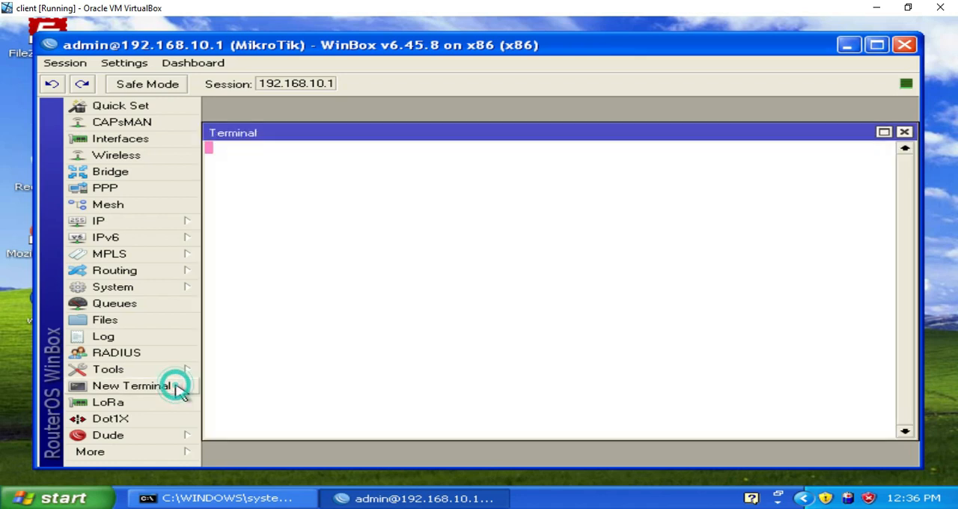
left_click(903, 133)
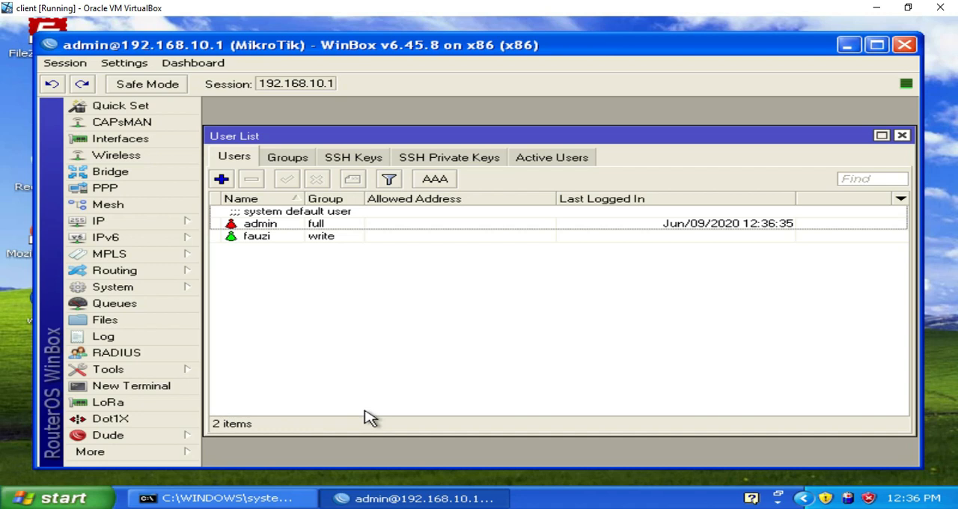
left_click(185, 454)
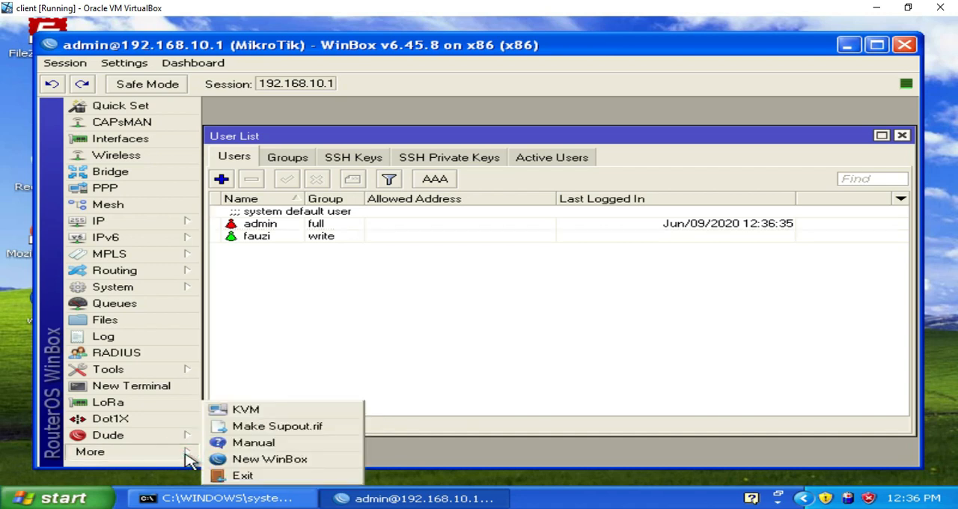
left_click(242, 458)
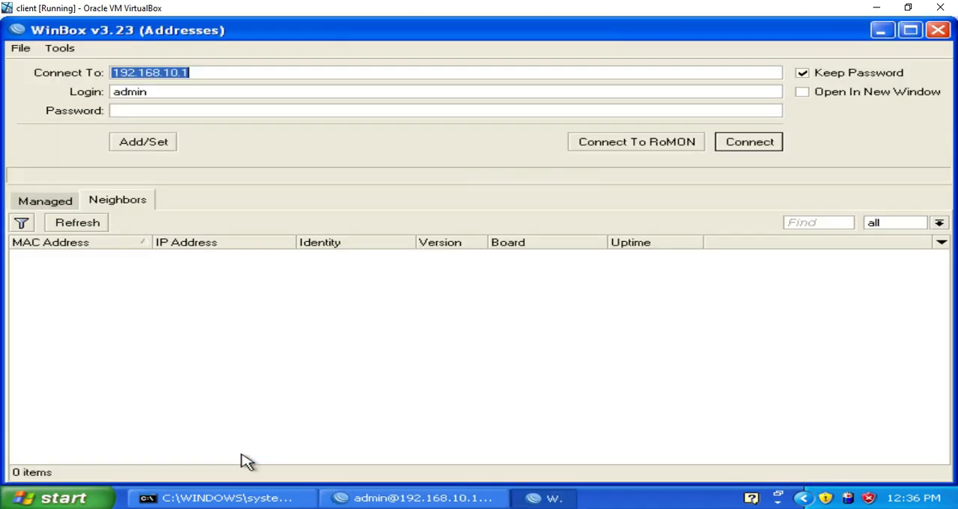
left_click(171, 96)
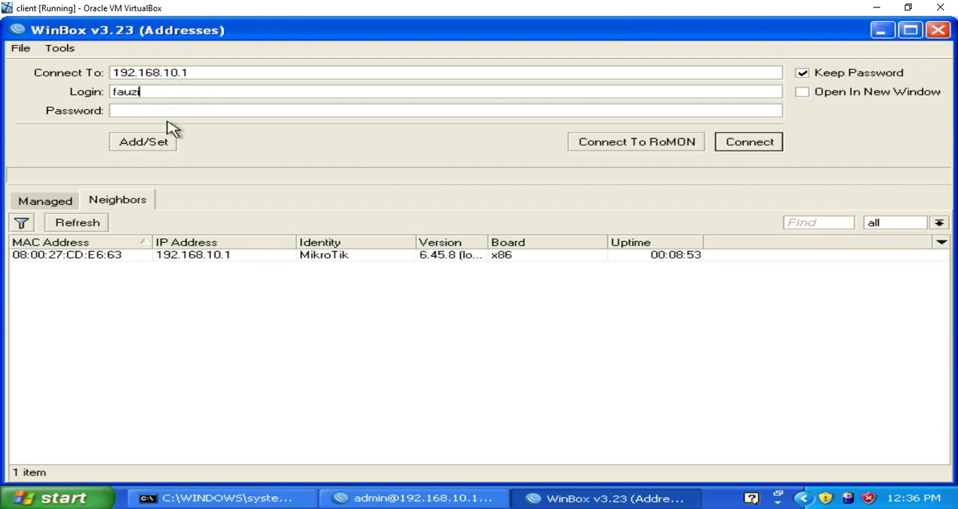
left_click(172, 113)
type("12")
key("Return")
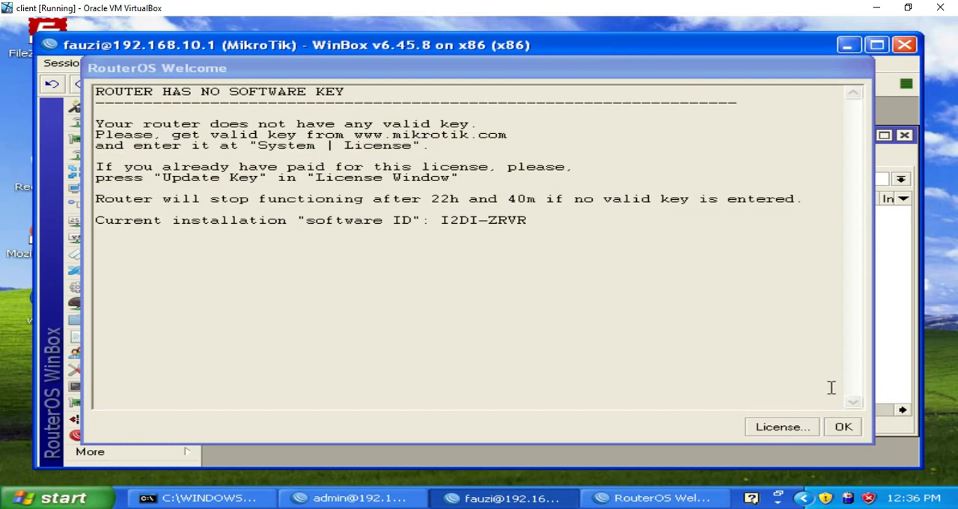
left_click(844, 428)
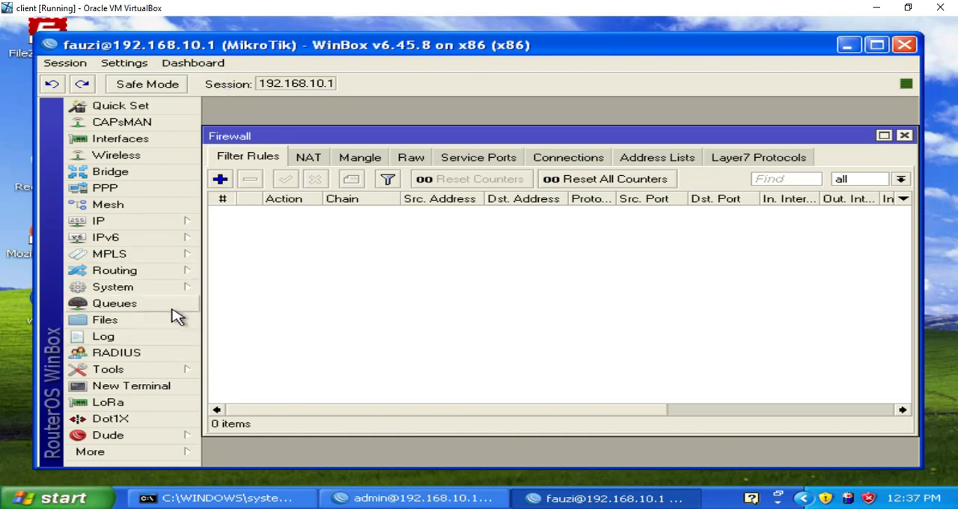
Step: Examine the new user's access to adding IP addresses and managing the system user list, without creating an address
left_click(184, 226)
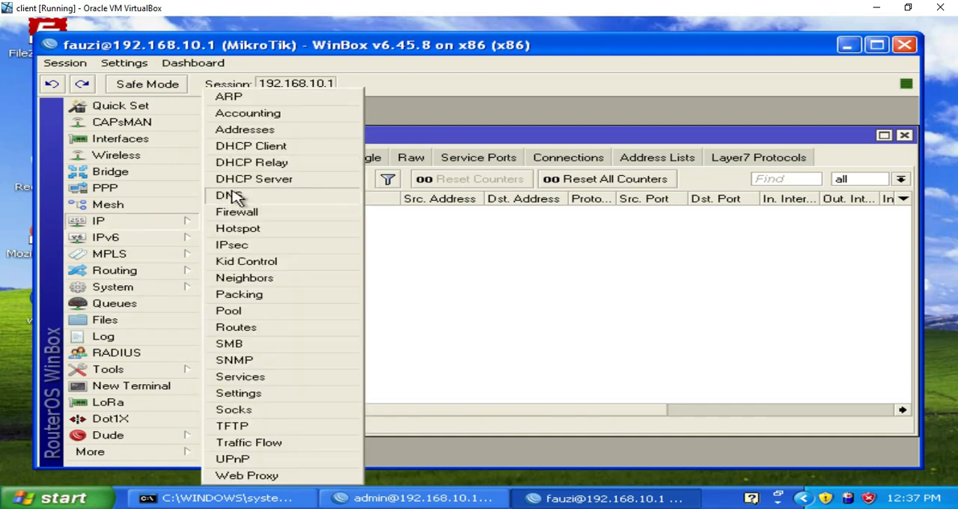
left_click(283, 137)
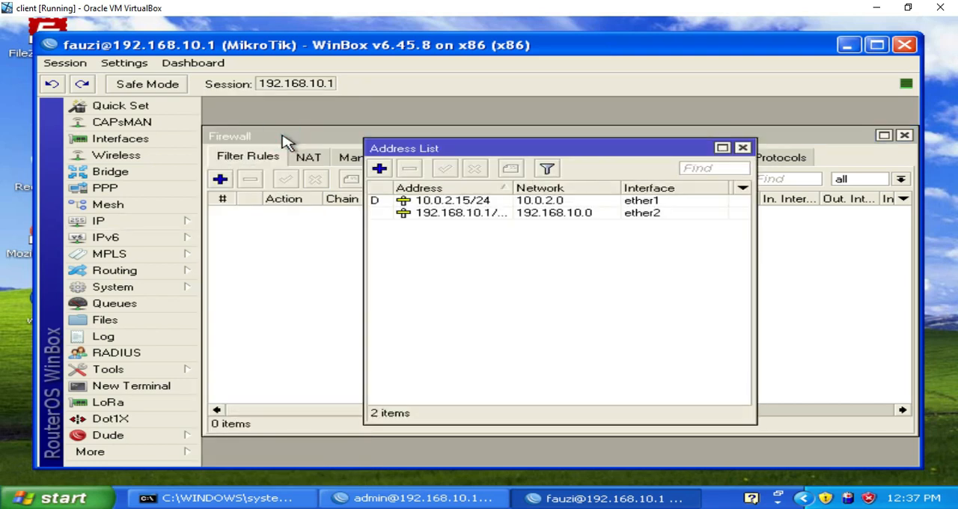
left_click(378, 171)
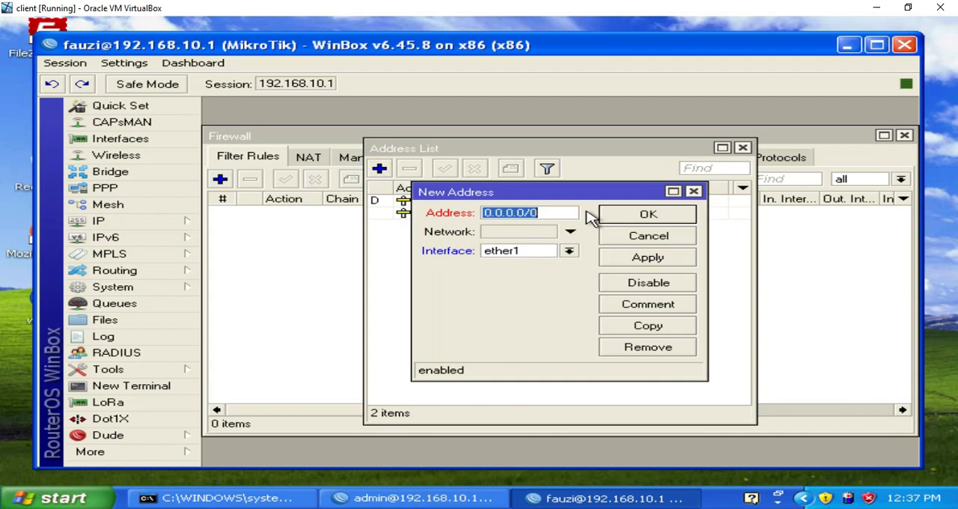
left_click(694, 193)
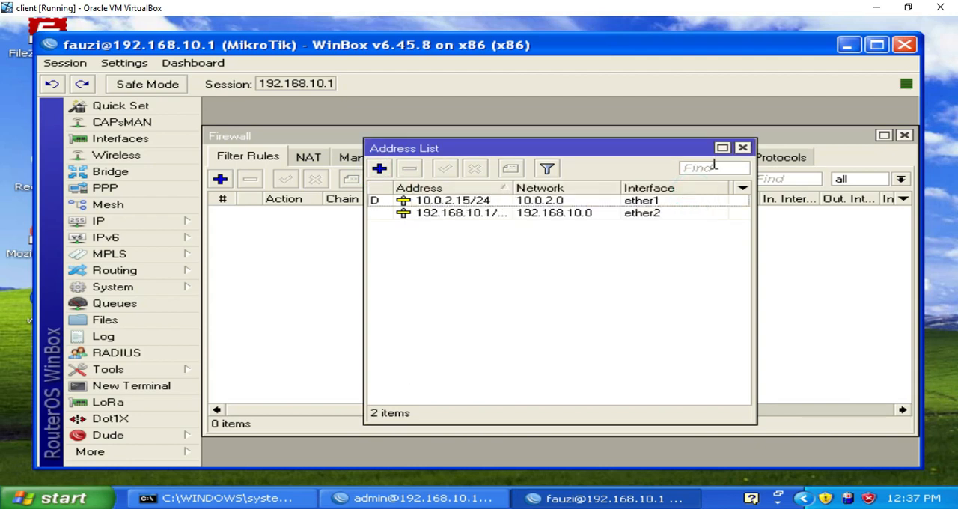
left_click(743, 147)
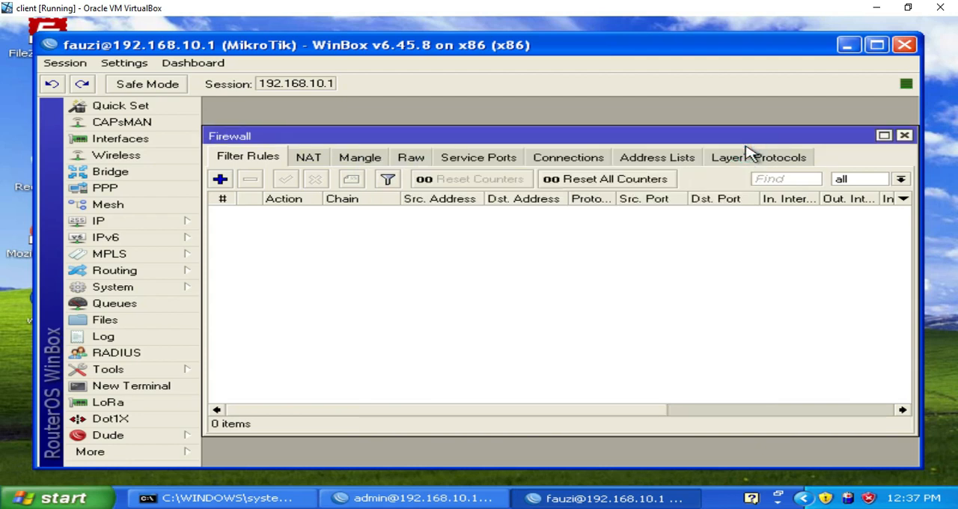
left_click(199, 287)
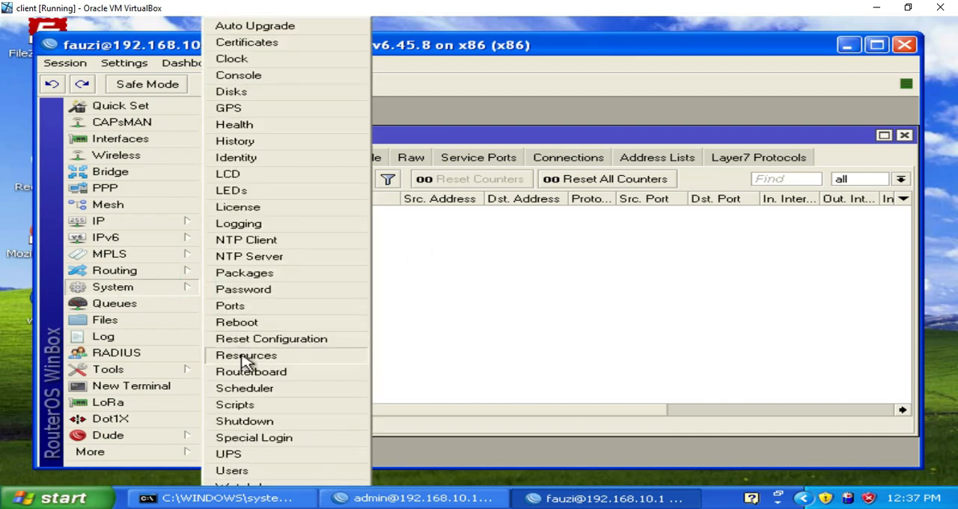
left_click(242, 471)
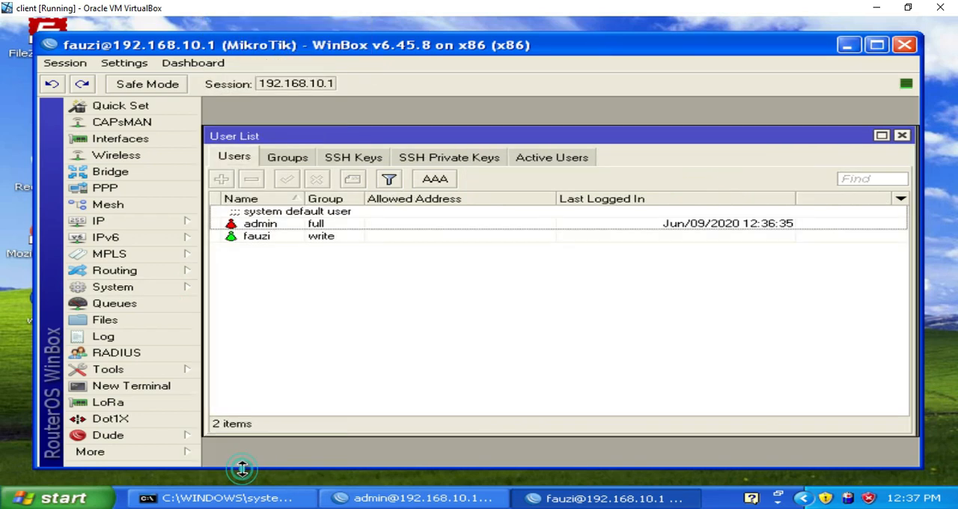
Step: Check the write-group user's rights to add or change accounts in the user list, and close that user's session
left_click(222, 180)
left_click(320, 238)
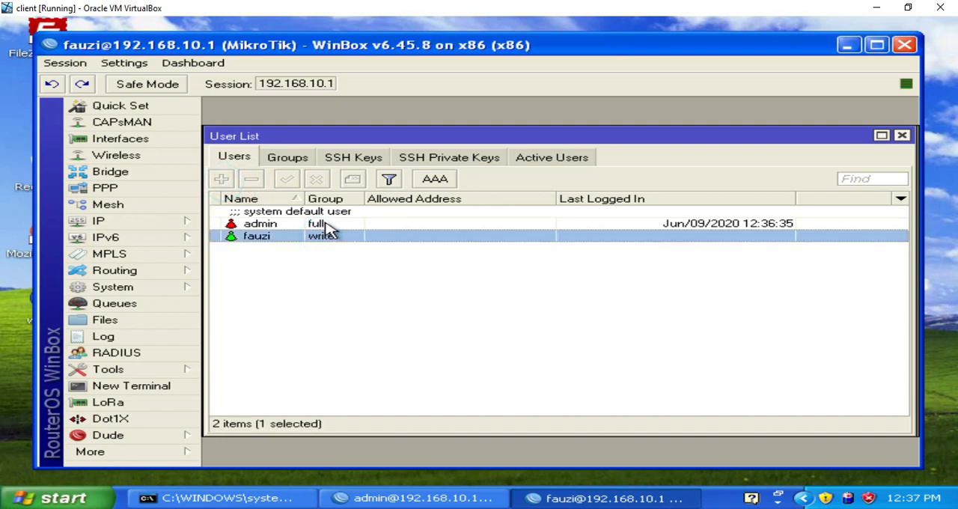
left_click(330, 225)
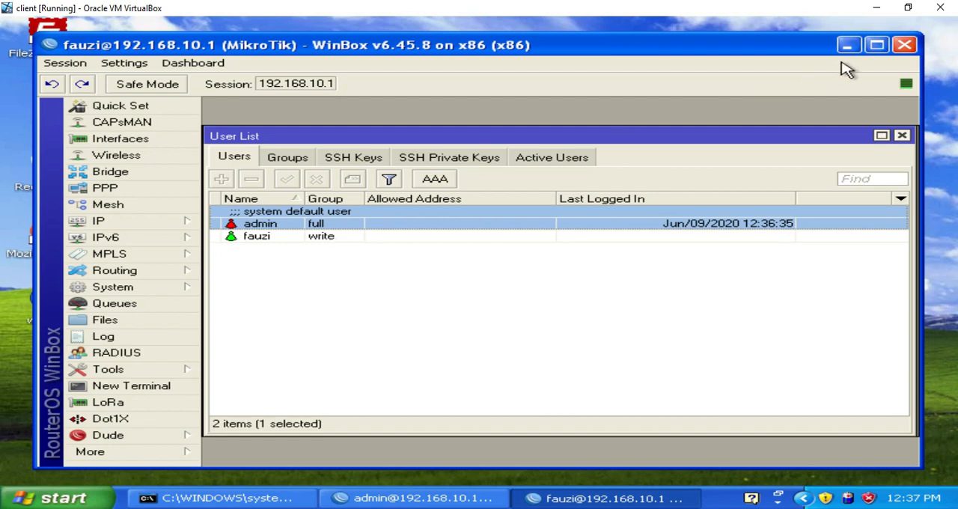
left_click(904, 45)
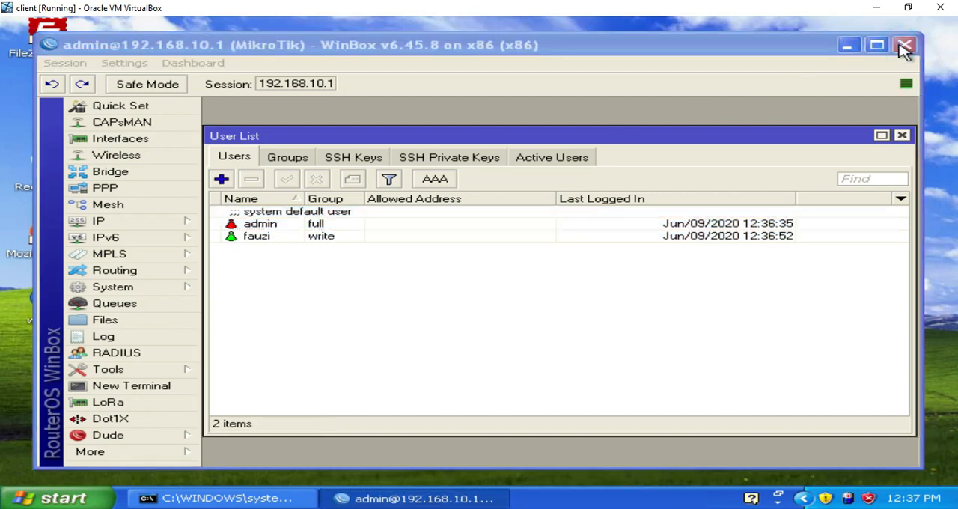
Step: In the admin session, change the write-group user's group to full and save the account
left_click(71, 41)
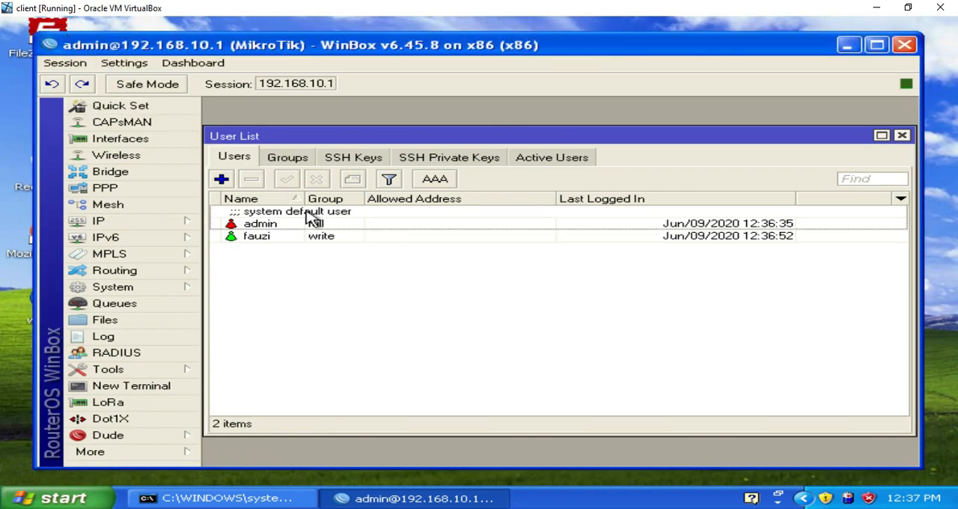
double_click(324, 239)
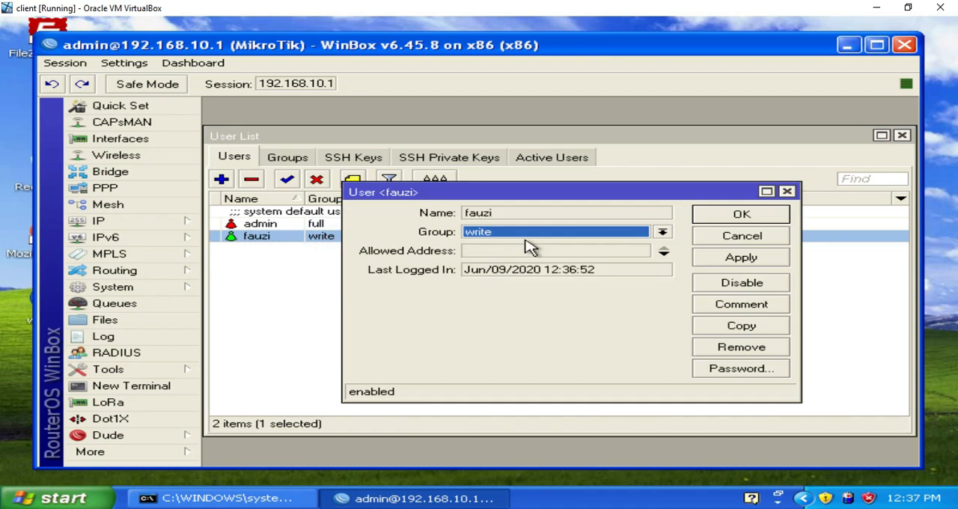
left_click(662, 234)
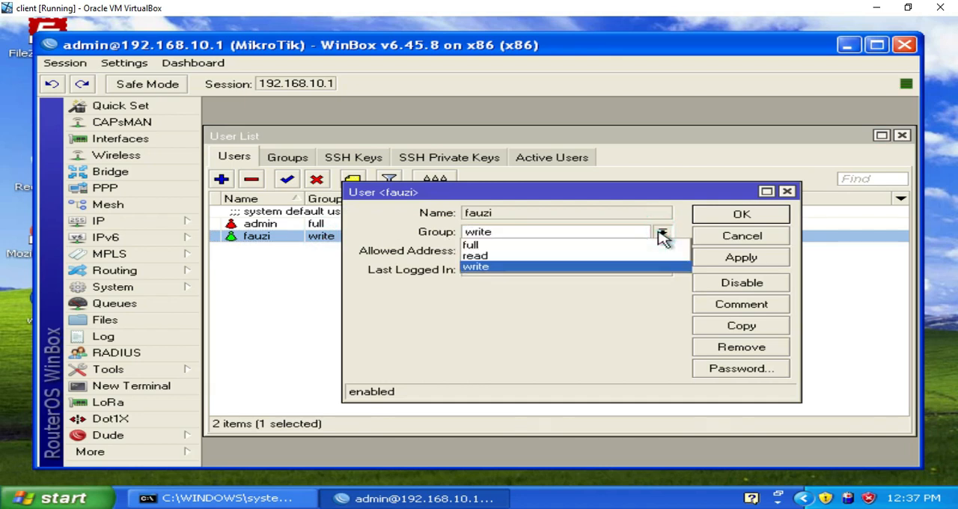
left_click(659, 244)
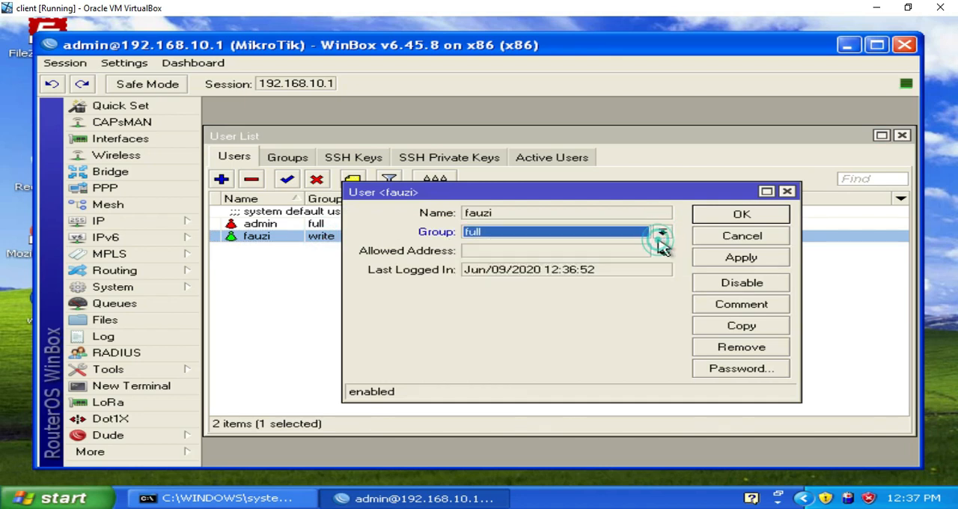
left_click(728, 264)
left_click(738, 217)
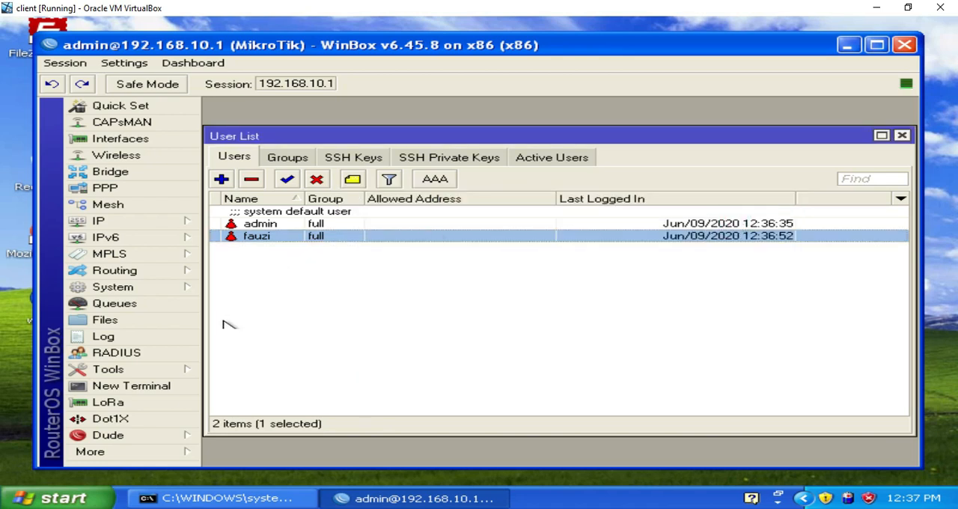
Step: Start a new WinBox session to 192.168.10.1 with the full-group user's saved login, and dismiss the licence notice
left_click(193, 455)
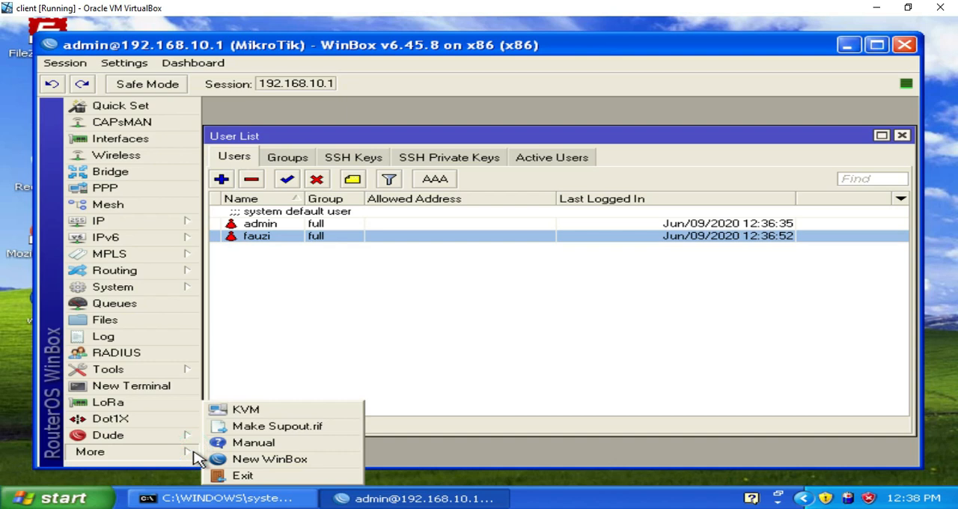
left_click(264, 458)
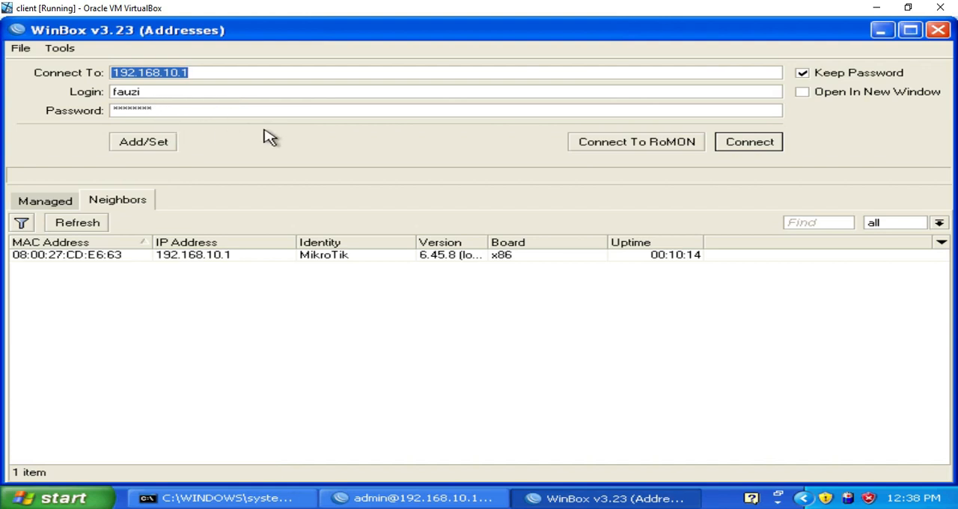
left_click(727, 144)
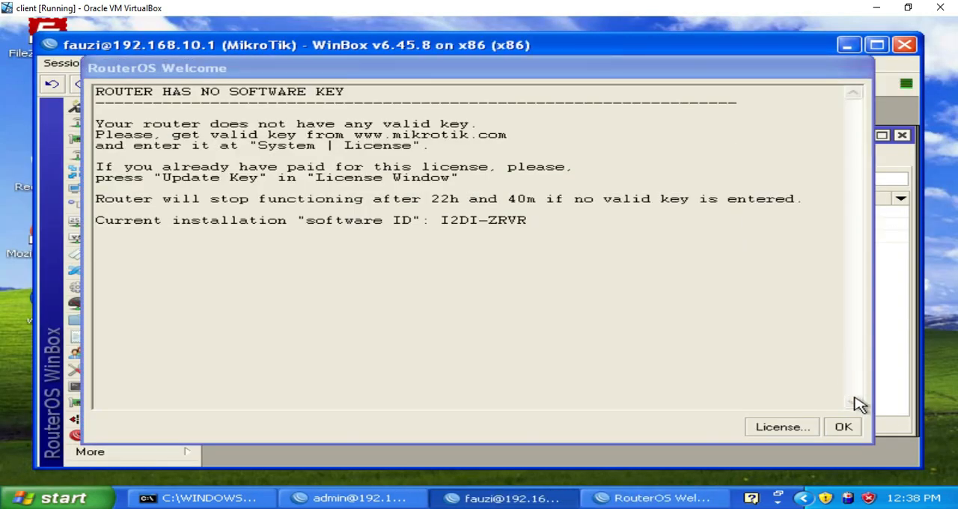
left_click(844, 426)
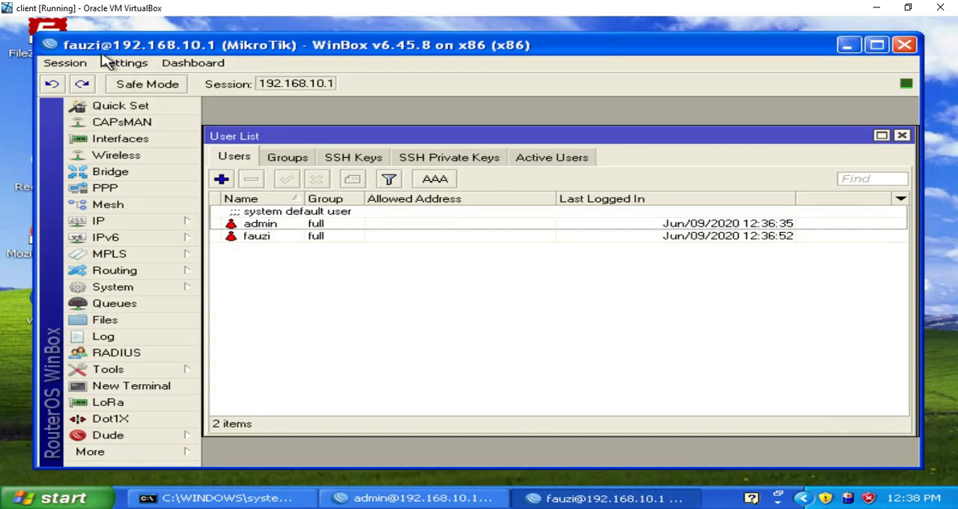
Step: Check access to the new-user form without creating an account, and remove the admin account from the user list
left_click(221, 180)
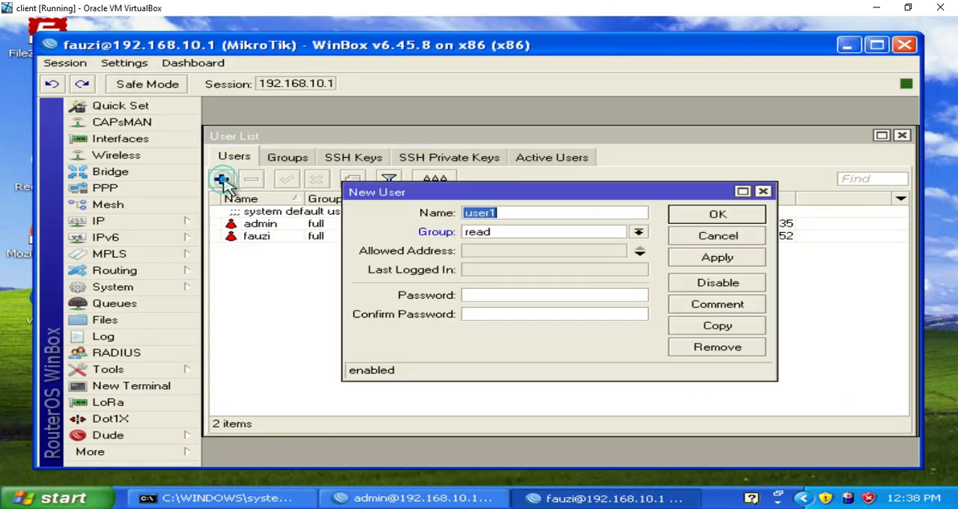
left_click(763, 194)
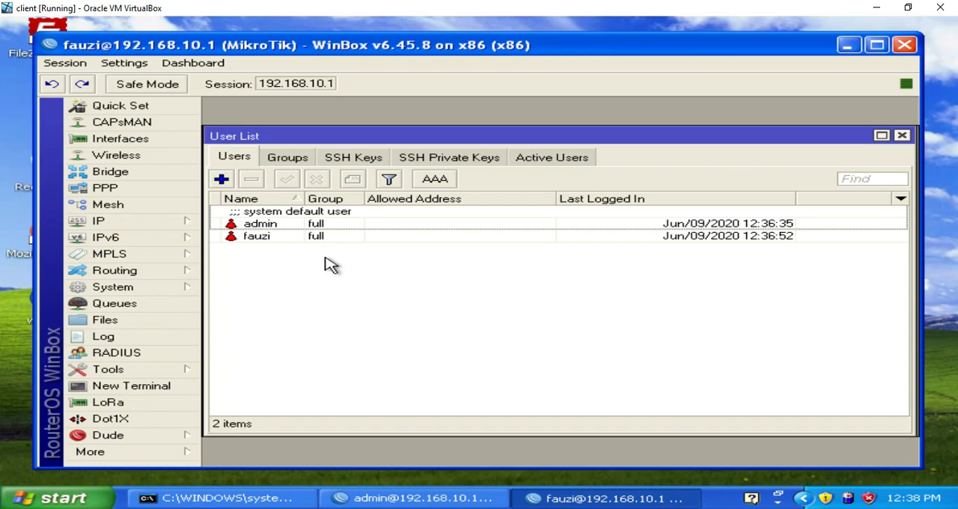
left_click(283, 237)
left_click(282, 224)
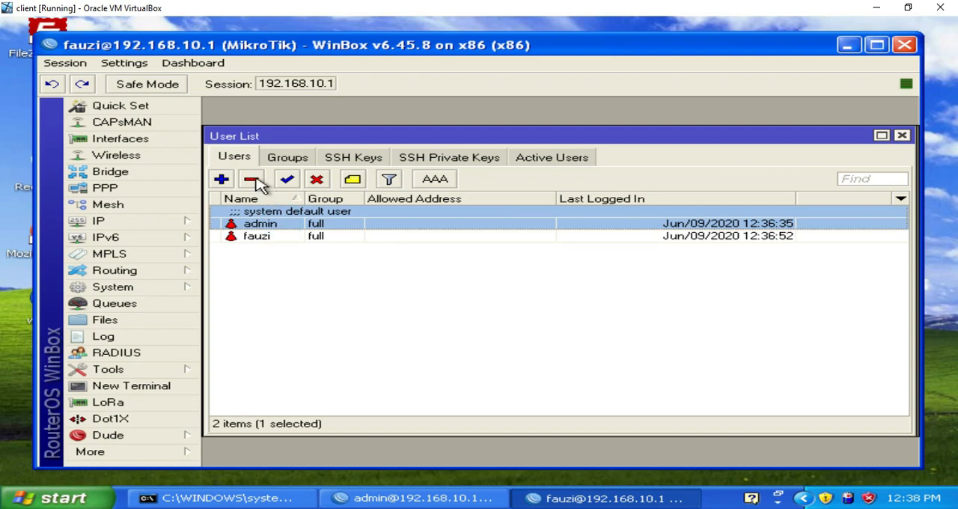
left_click(256, 182)
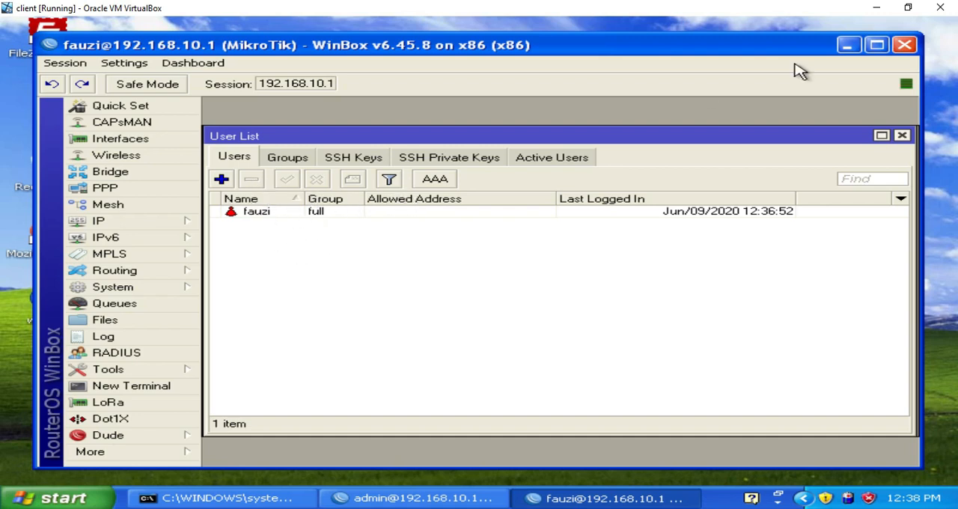
Step: Close both open router sessions and relaunch WinBox, accepting the security warning
left_click(903, 46)
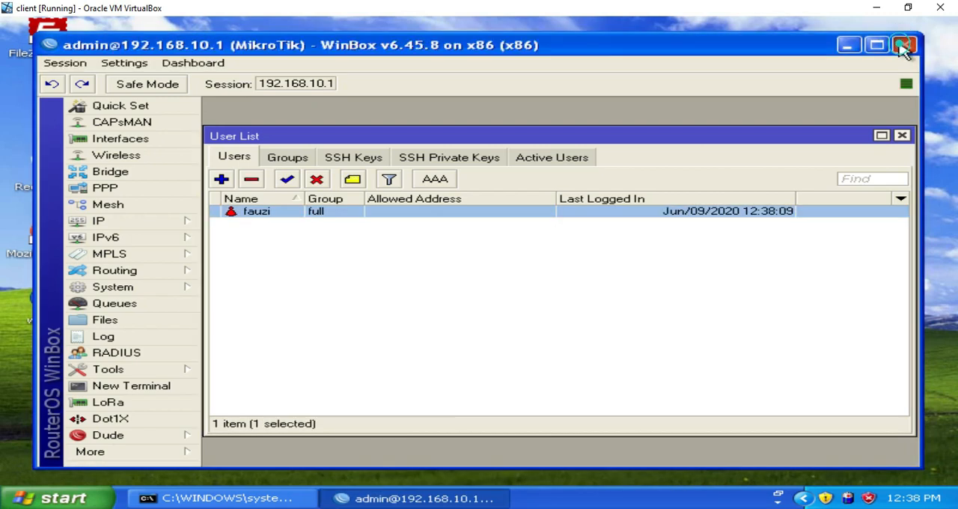
left_click(904, 47)
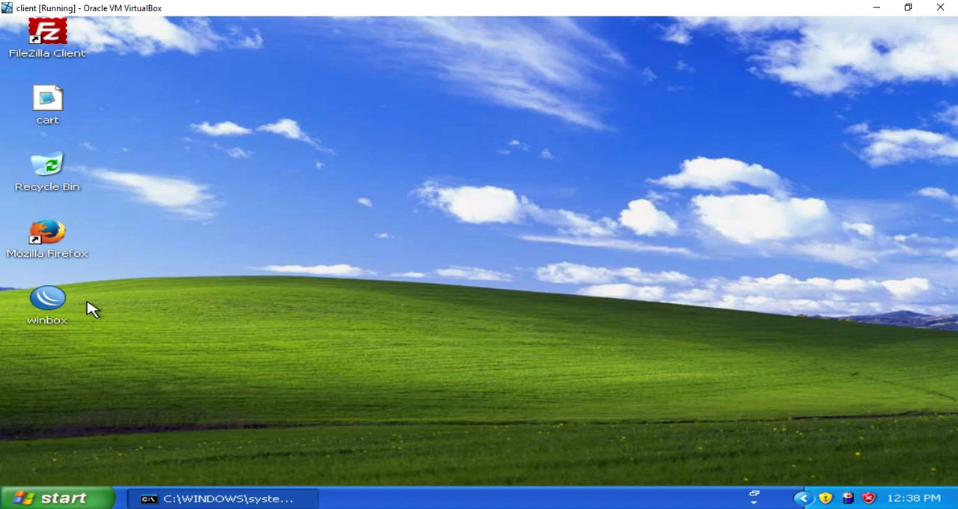
double_click(59, 307)
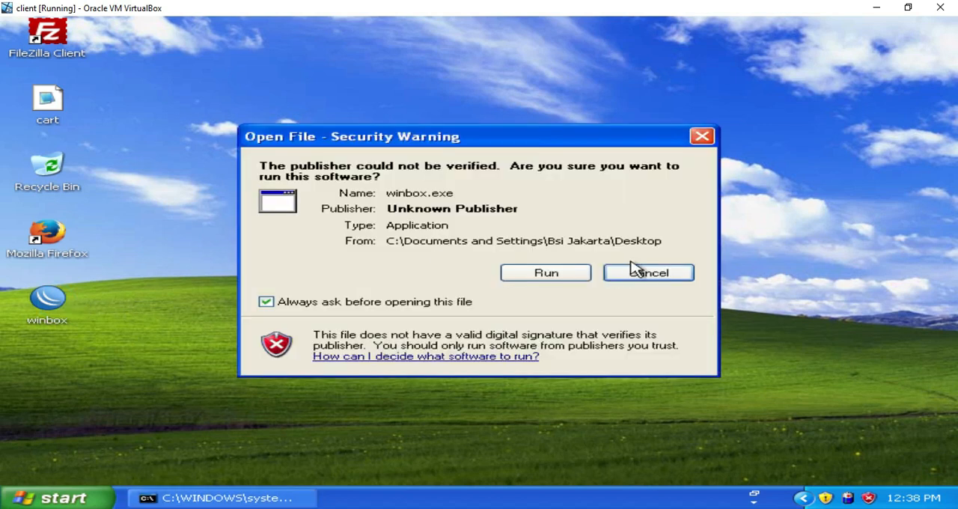
left_click(563, 277)
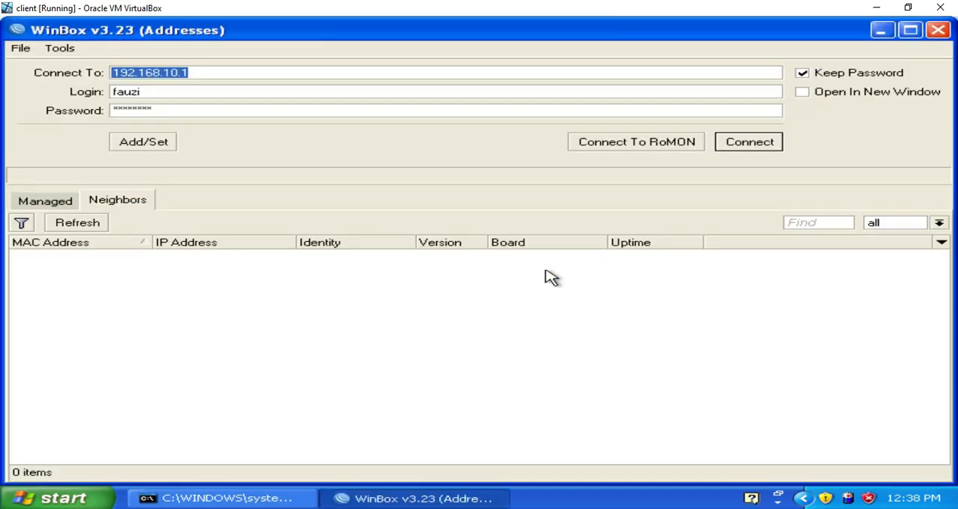
Step: Try to log in to 192.168.10.1 as admin with a blank password
left_click(164, 91)
key("BackSpace")
key("BackSpace")
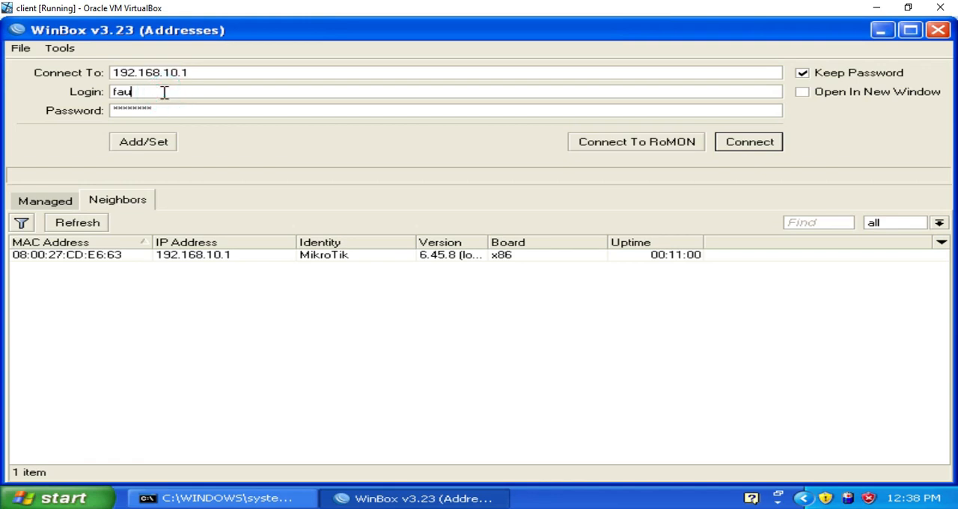
key("Tab")
key("BackSpace")
key("Return")
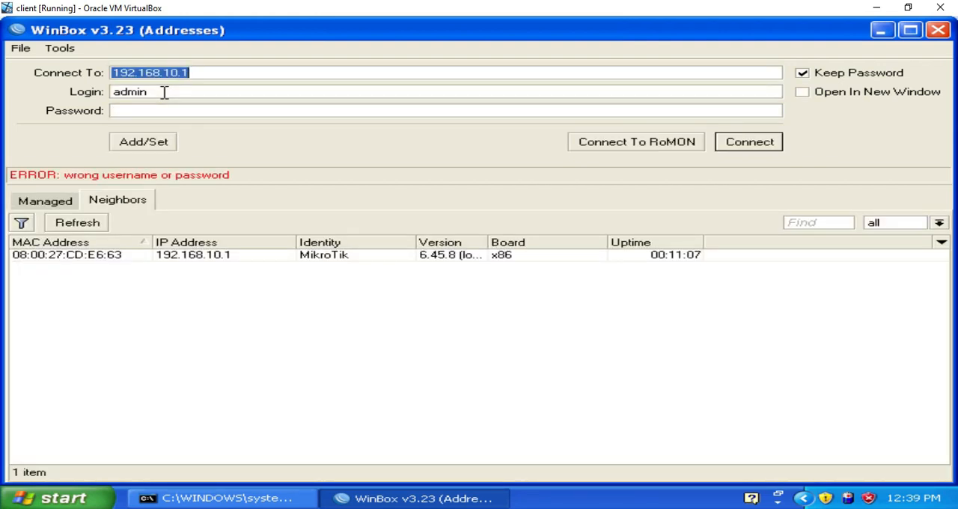
Step: Log in to 192.168.10.1 with the full-group user's name and password, and dismiss the licence notice
left_click(164, 92)
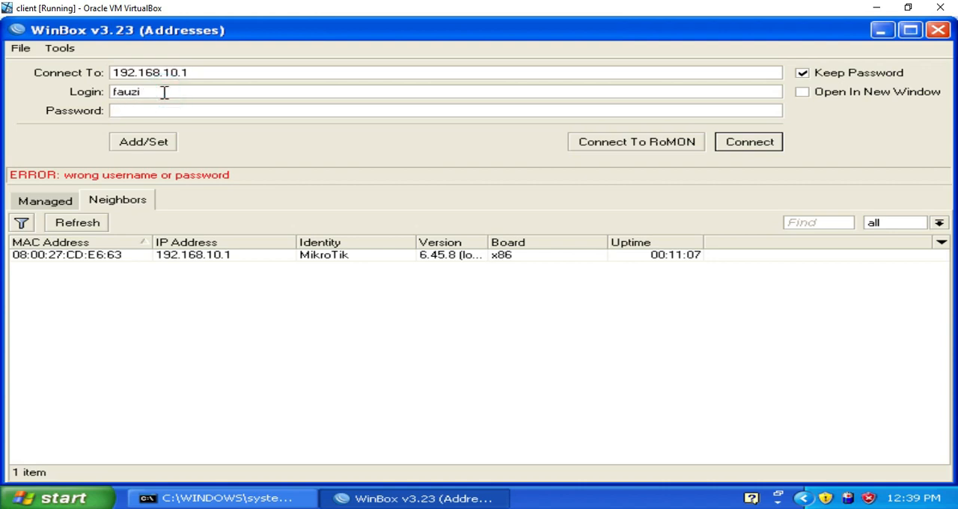
key("Tab")
type("*")
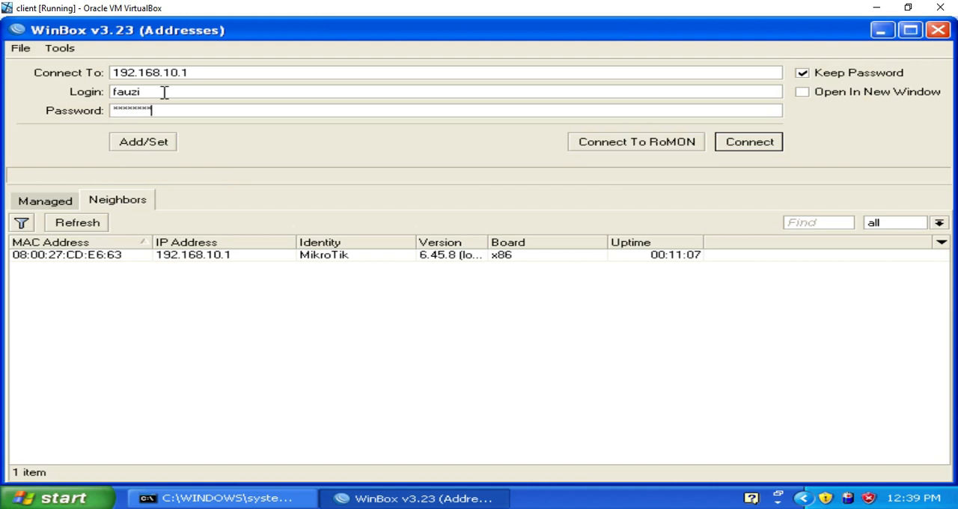
key("Return")
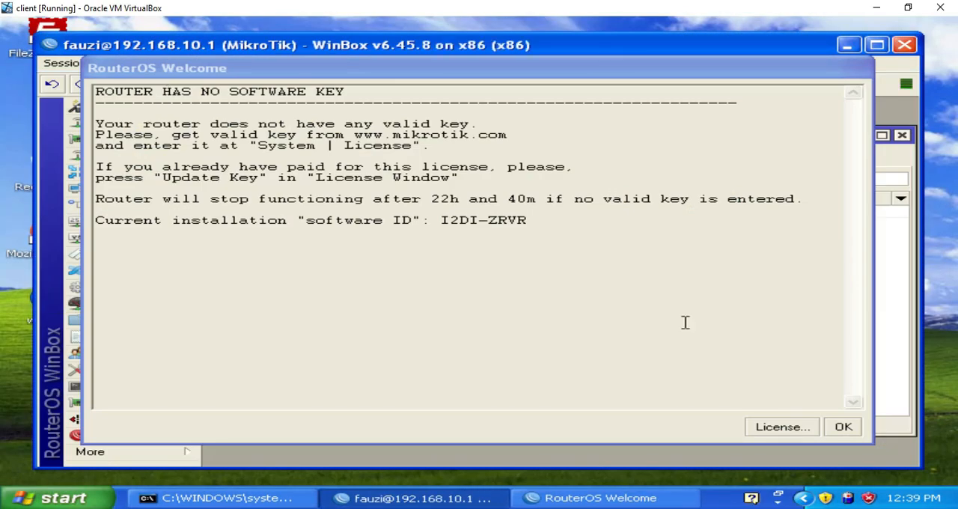
left_click(842, 425)
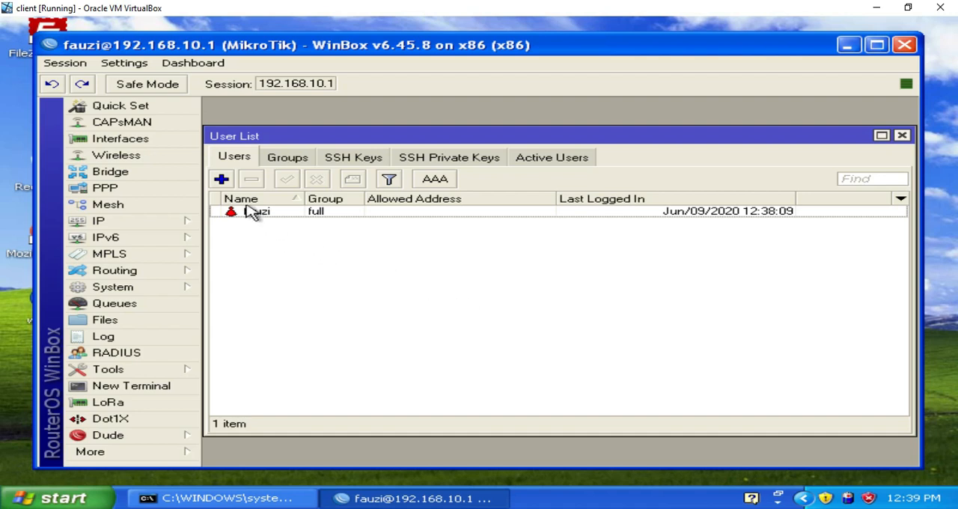
Step: Create a user named admin in the full group with no password, and save the account
left_click(222, 180)
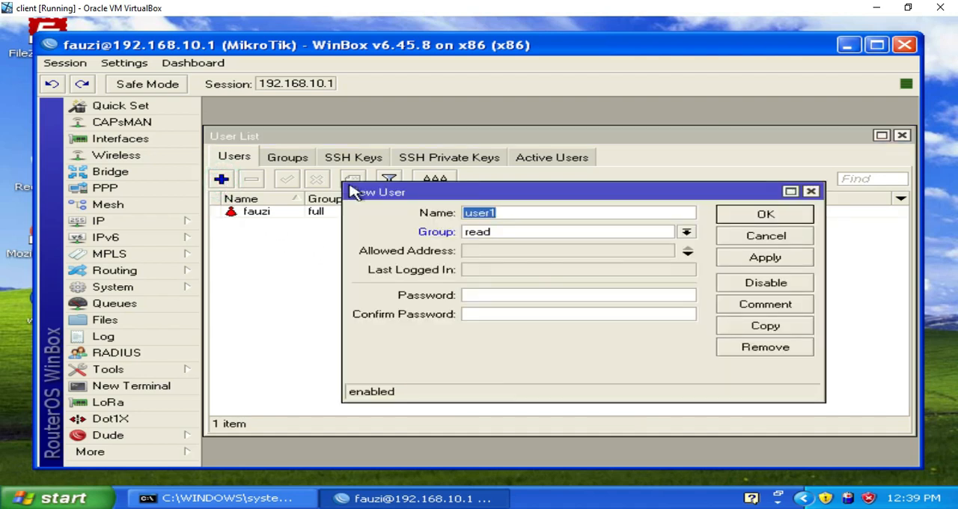
type("admin")
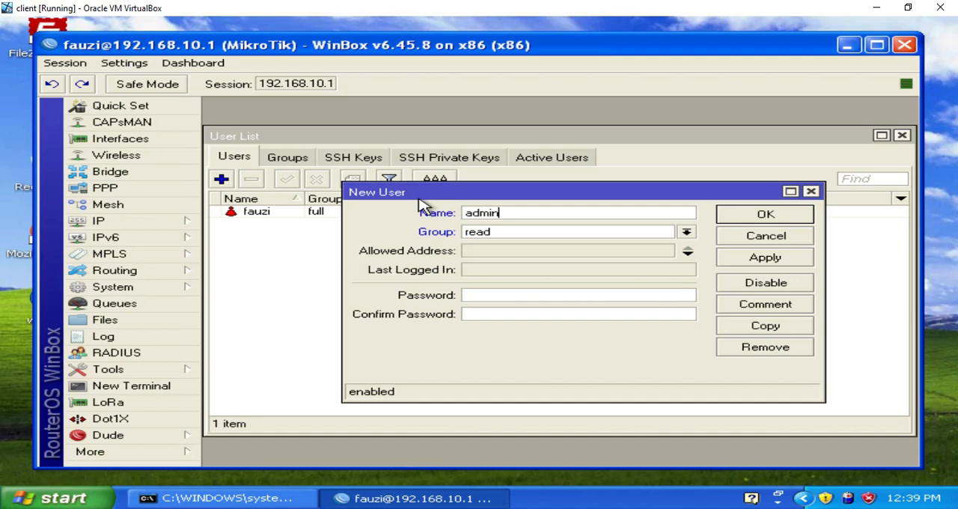
left_click(575, 238)
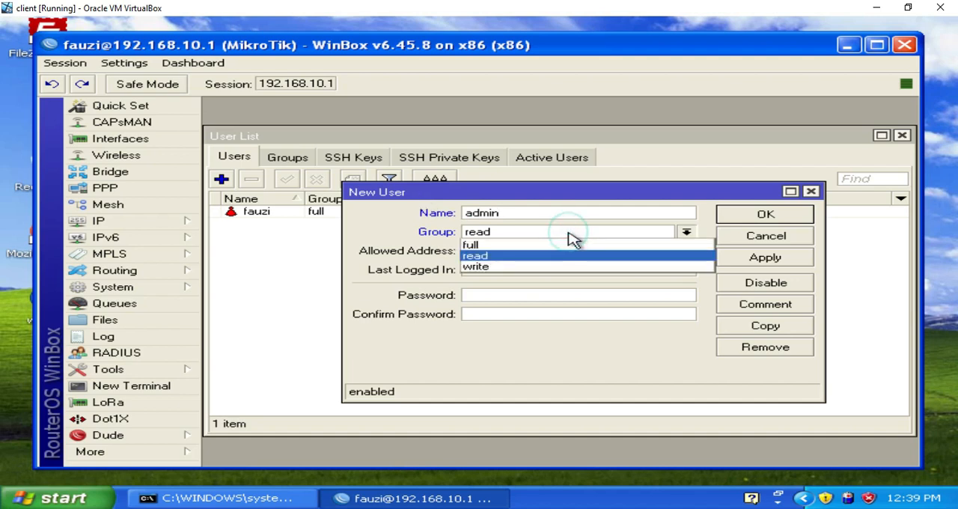
left_click(573, 253)
left_click(579, 238)
left_click(577, 245)
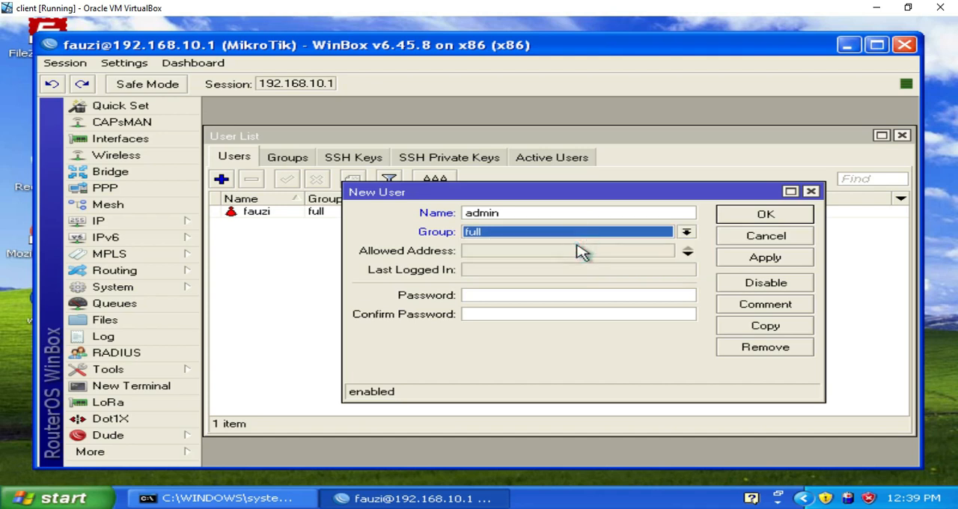
left_click(741, 257)
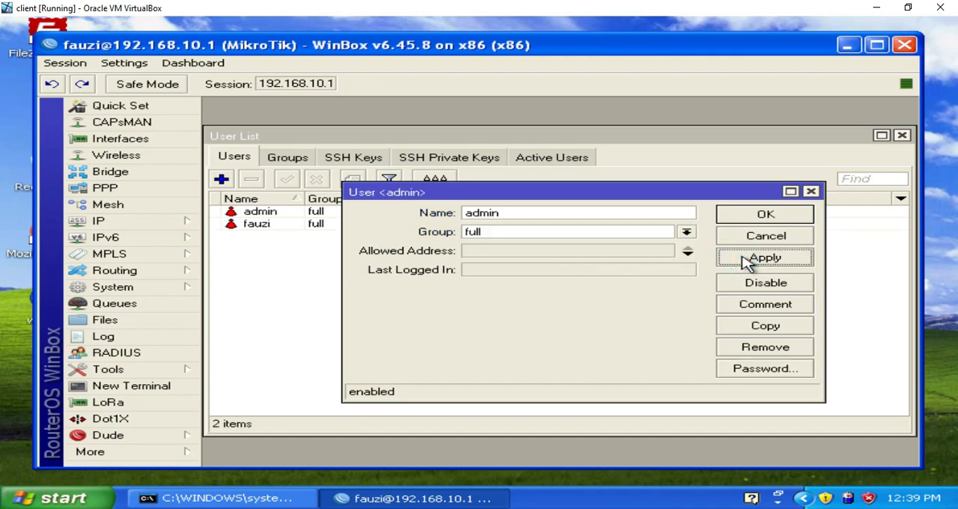
left_click(758, 217)
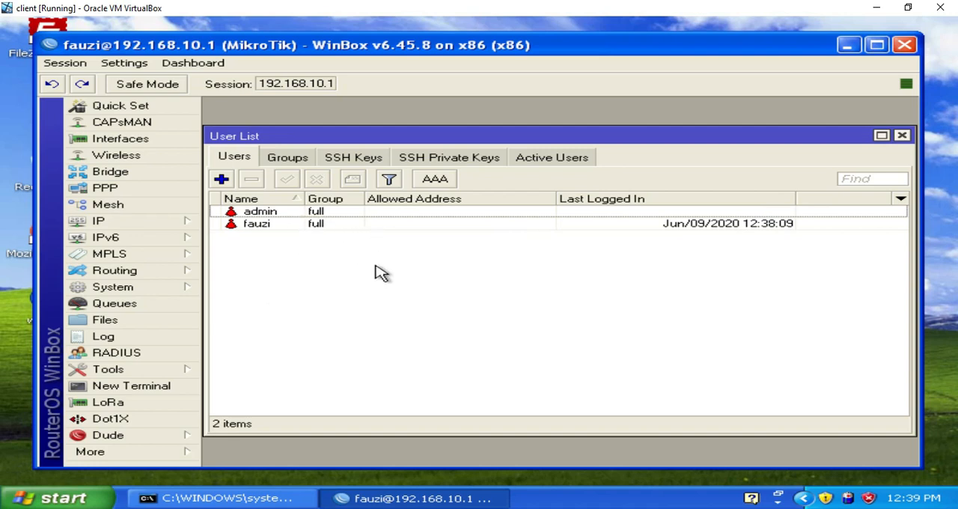
Step: Select the admin account and open the router's list of system ports
left_click(291, 213)
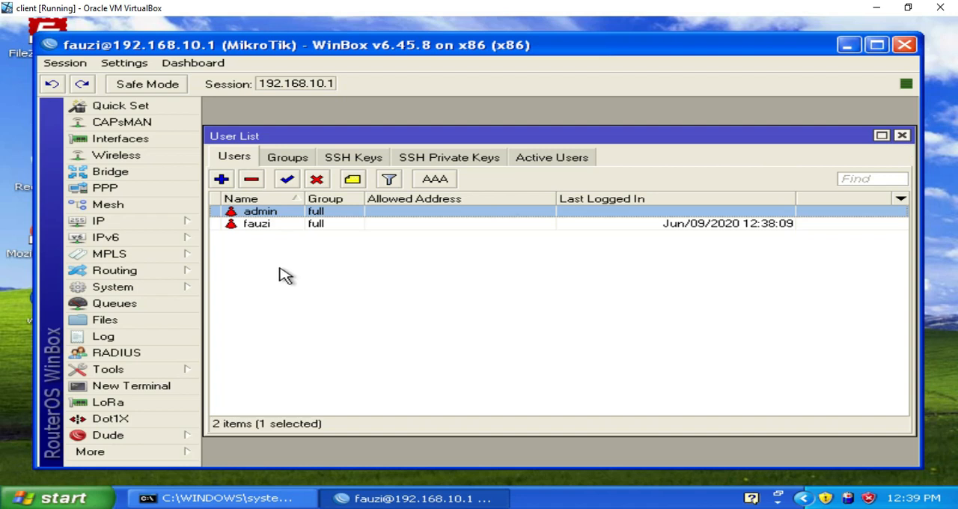
left_click(185, 289)
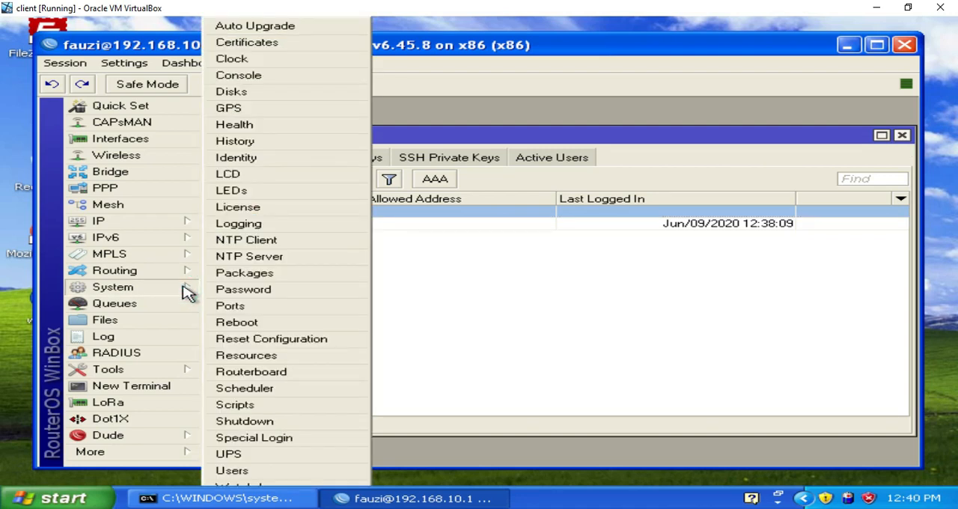
left_click(243, 307)
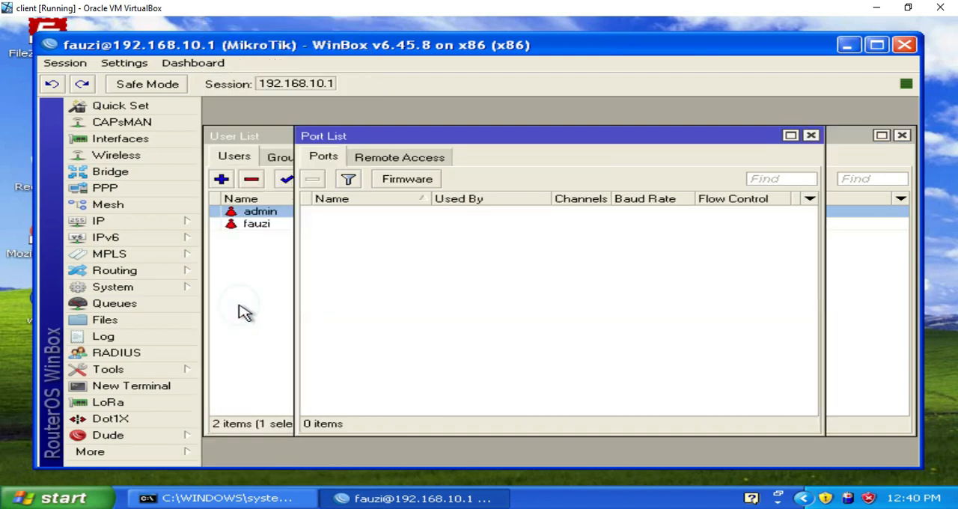
Step: Close the port list and open the router's IP service list
left_click(811, 136)
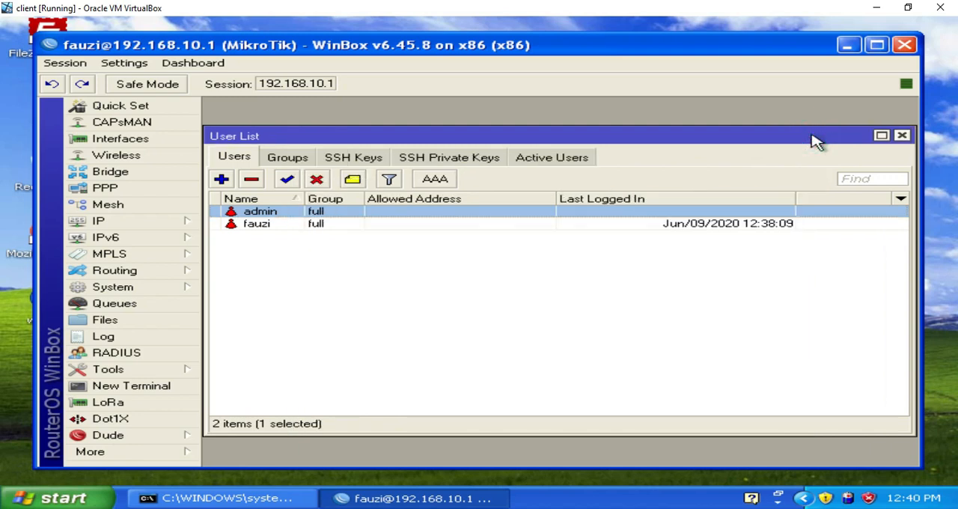
left_click(191, 227)
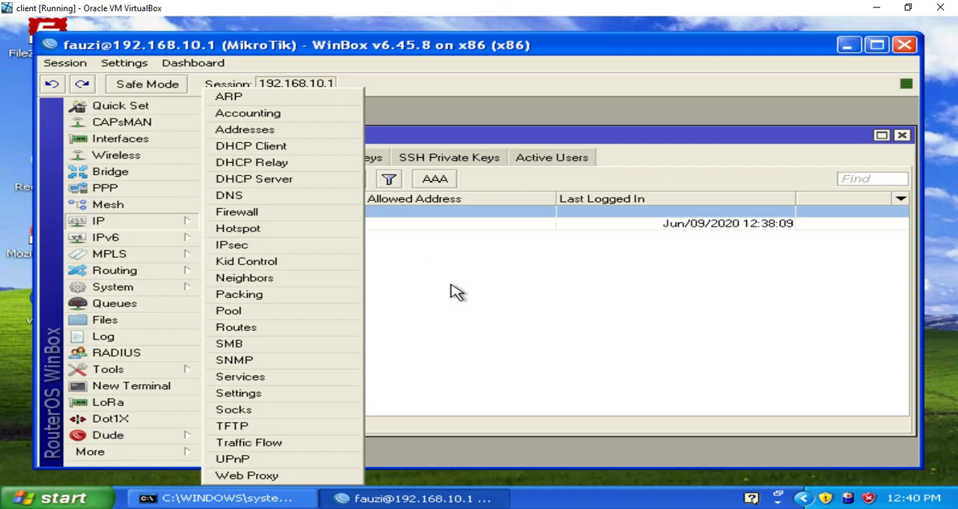
left_click(274, 378)
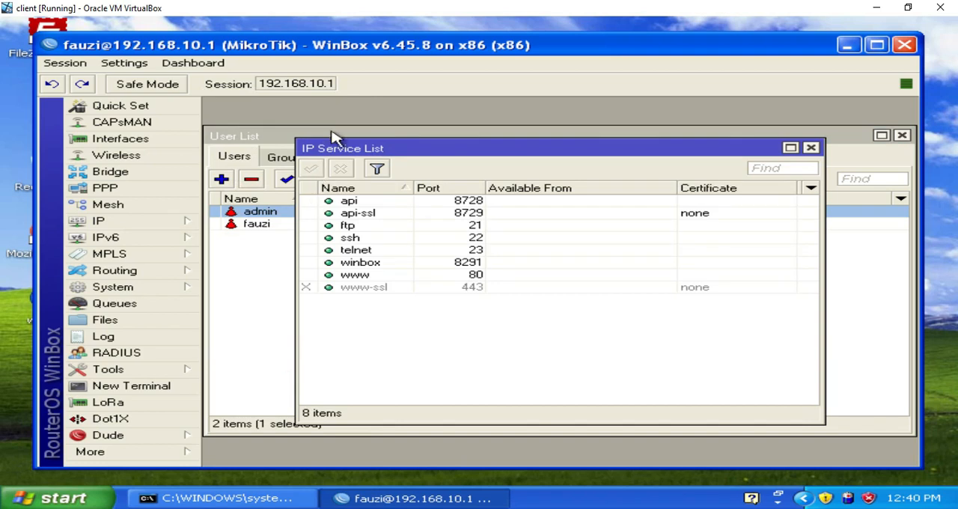
Step: Examine the www, winbox, telnet, ssh, ftp, api-ssl and api entries and their ports in the IP service list
left_click(342, 152)
left_click(358, 275)
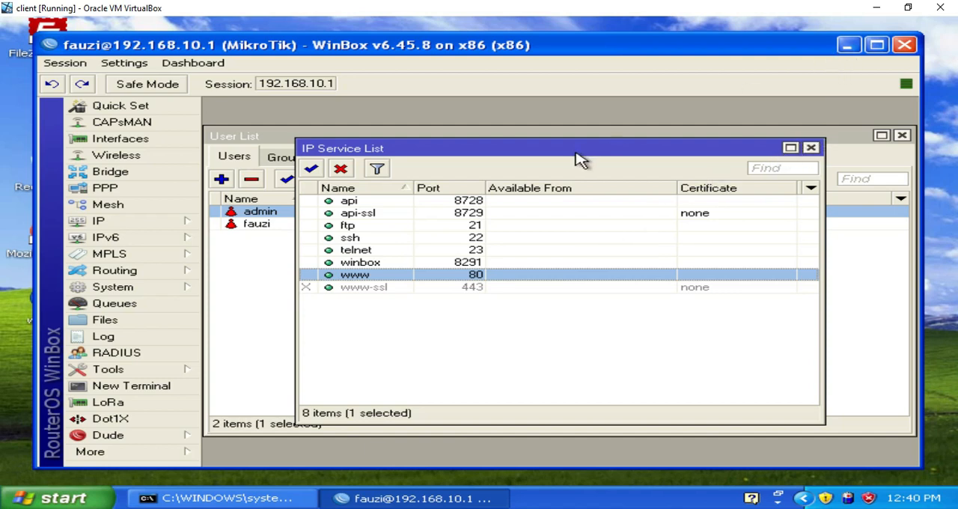
left_click(384, 263)
left_click(373, 252)
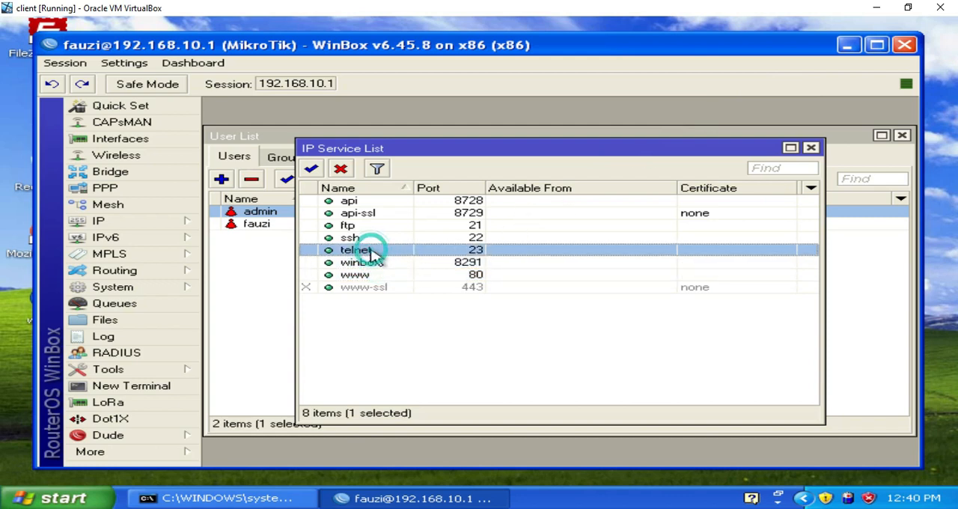
left_click(367, 238)
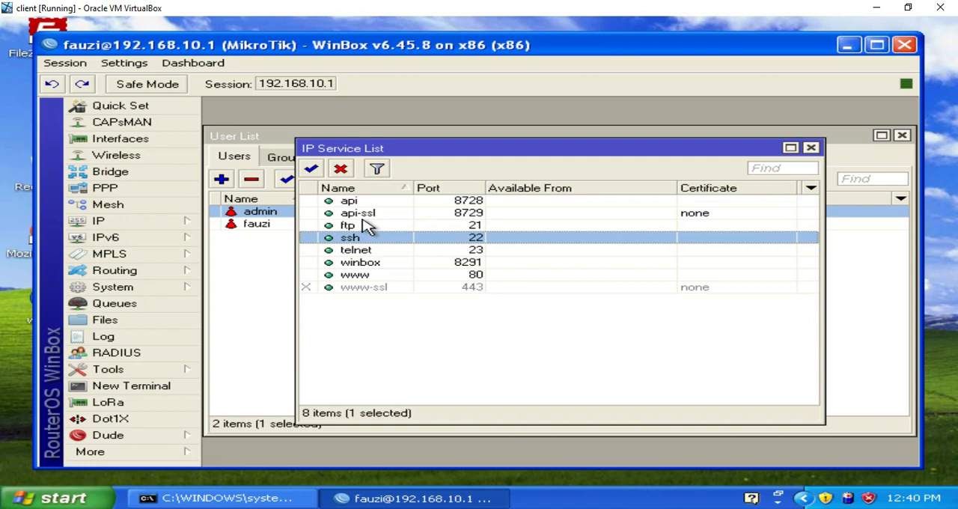
left_click(367, 224)
left_click(360, 213)
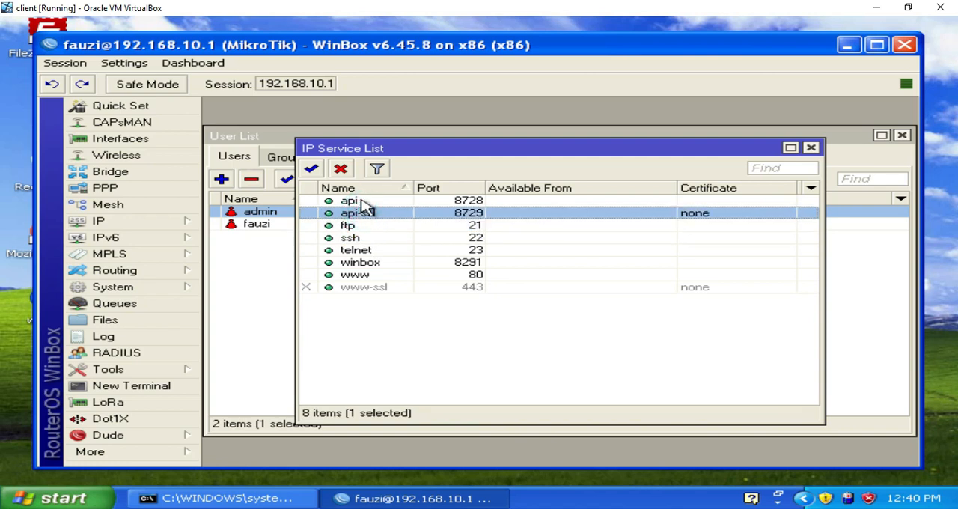
left_click(363, 201)
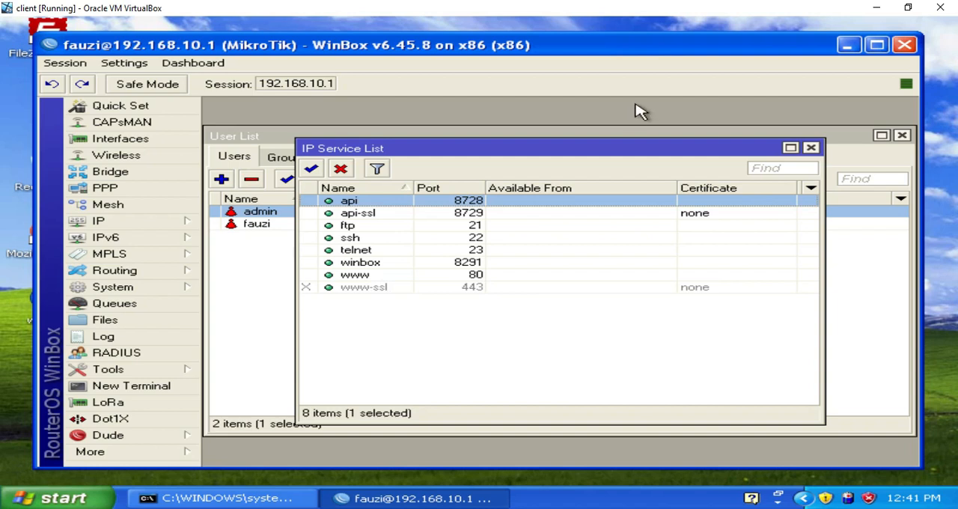
Step: Switch to Firefox, open 192.168.10.1, and log in to WebFig as admin with a blank password
left_click(852, 50)
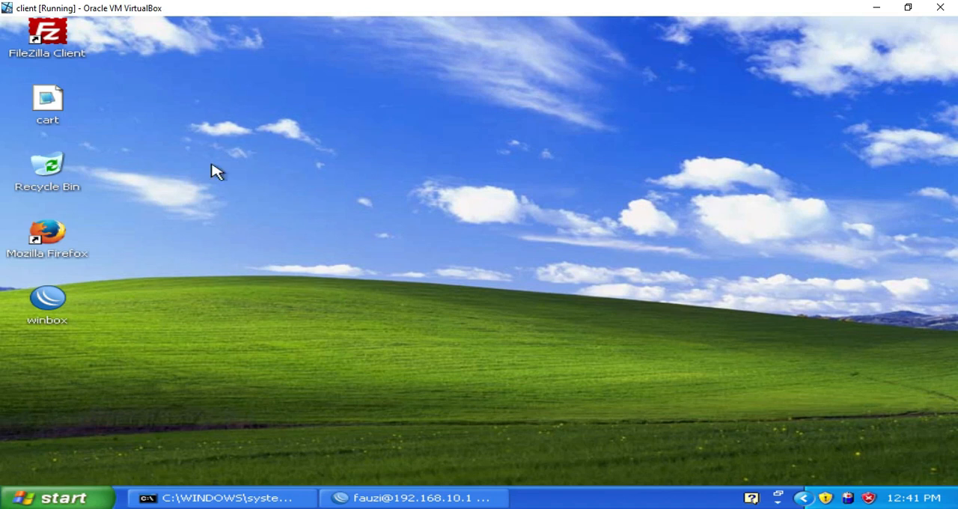
double_click(67, 235)
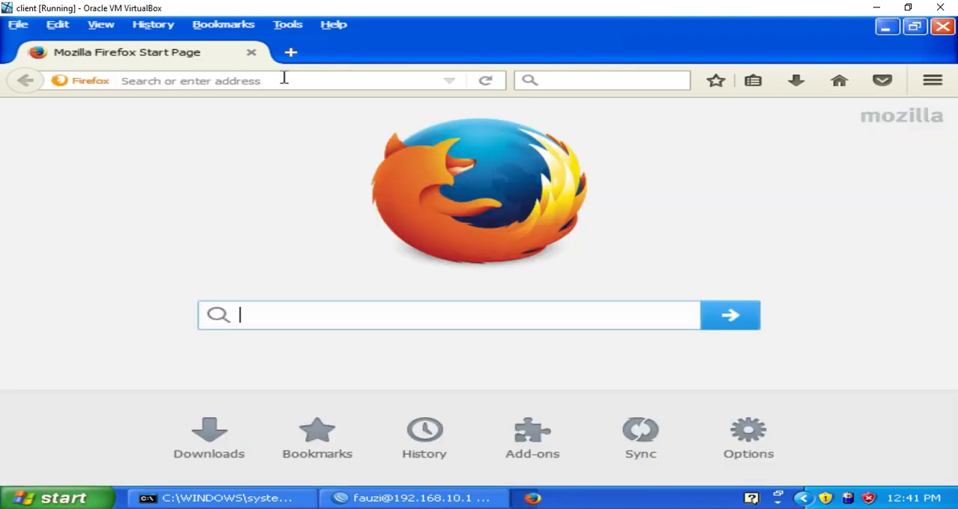
left_click(285, 77)
left_click(285, 77)
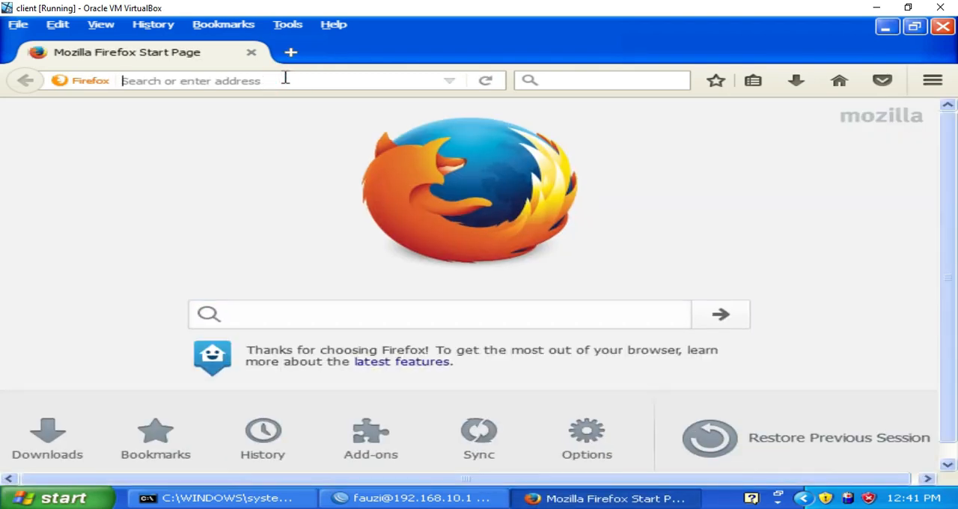
type("192.16")
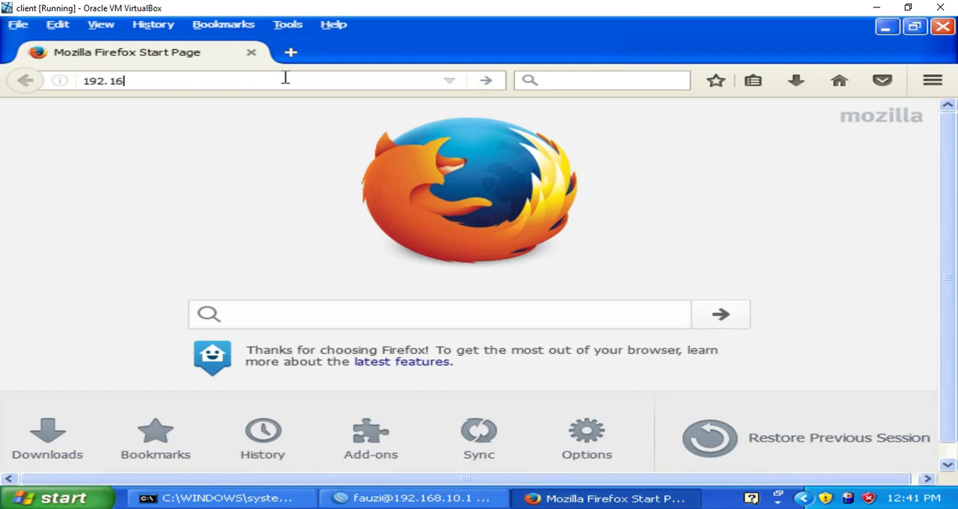
type("8.10.")
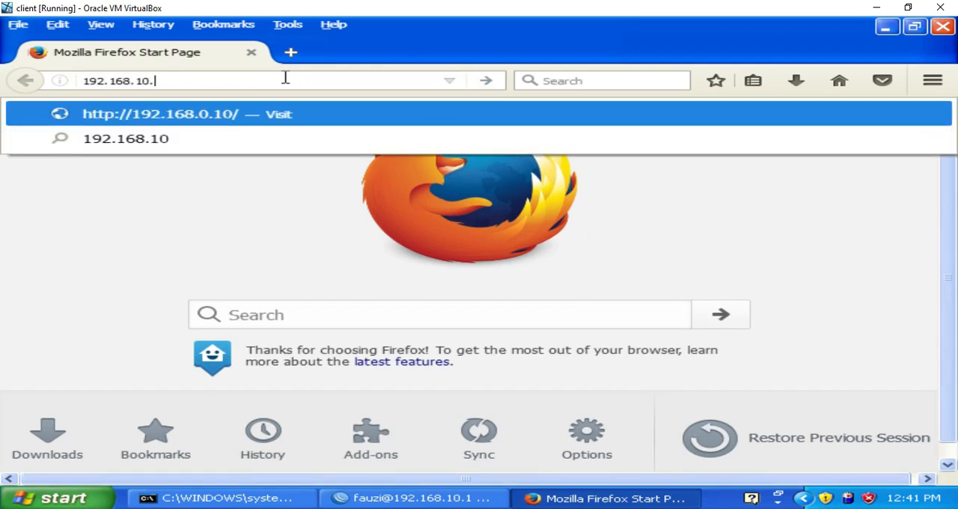
type("1")
key("Return")
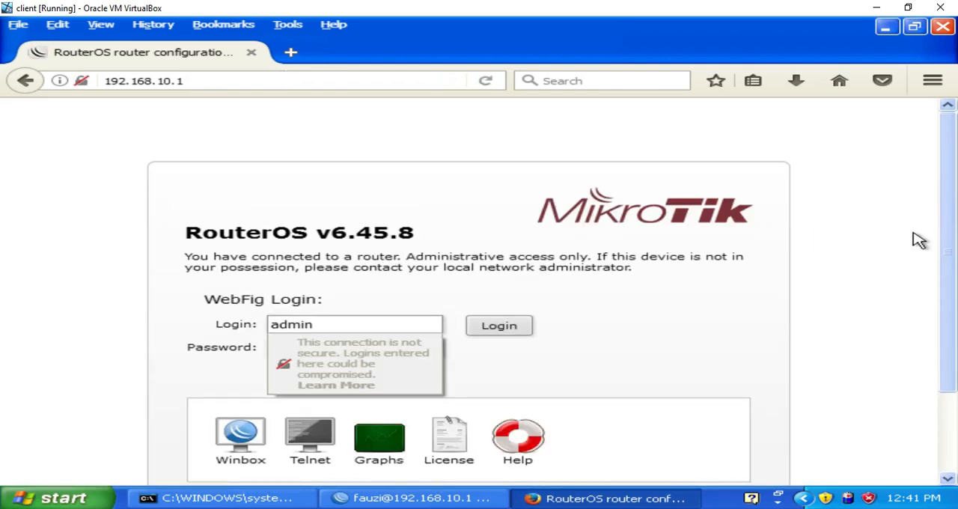
left_click_drag(943, 240, 951, 285)
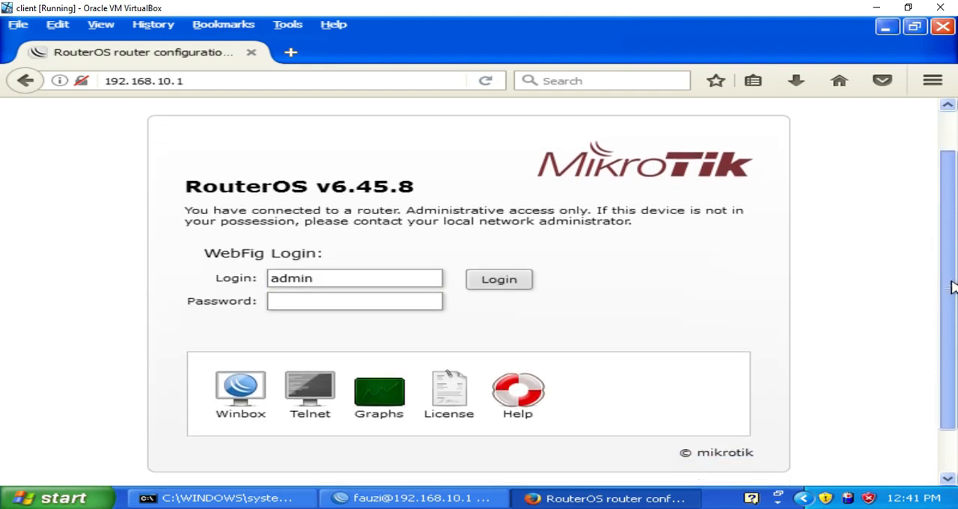
left_click(516, 282)
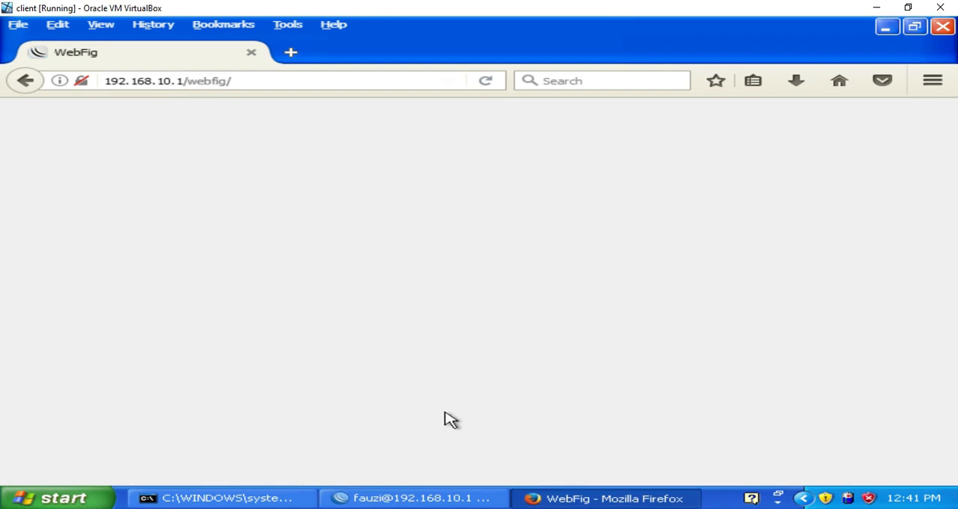
Step: Switch back to WinBox and disable the www service on port 80
left_click(444, 500)
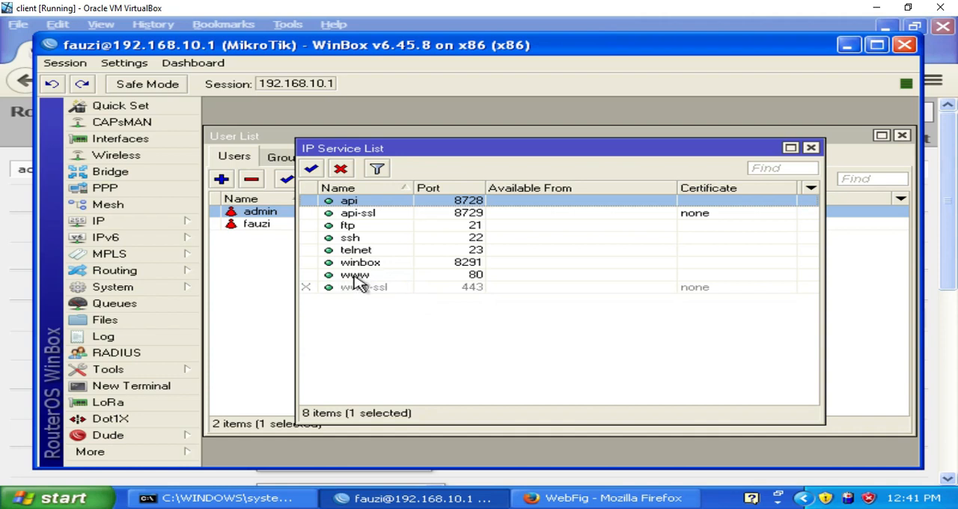
left_click(378, 277)
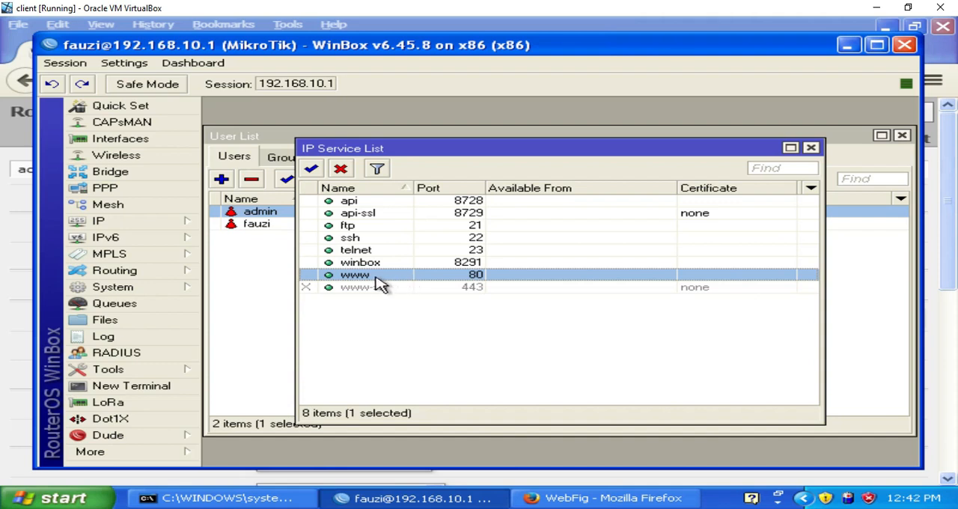
left_click(343, 170)
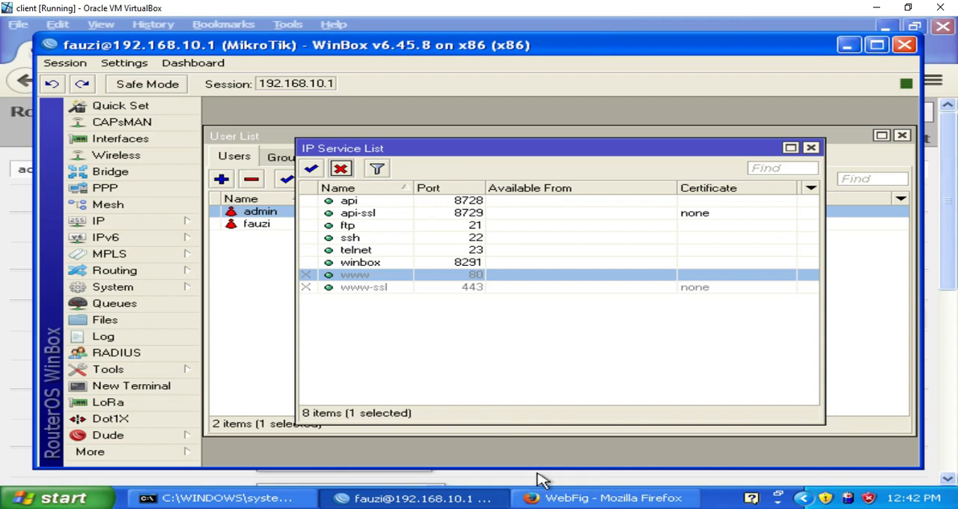
Step: Switch to Firefox and reload 192.168.10.1/webfig/ to test web access to the router
left_click(540, 496)
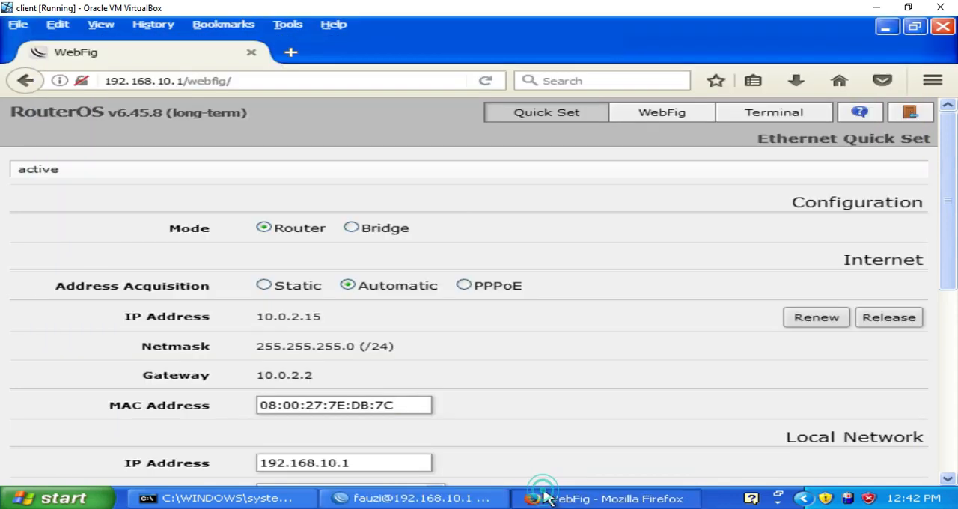
left_click(348, 78)
key("Return")
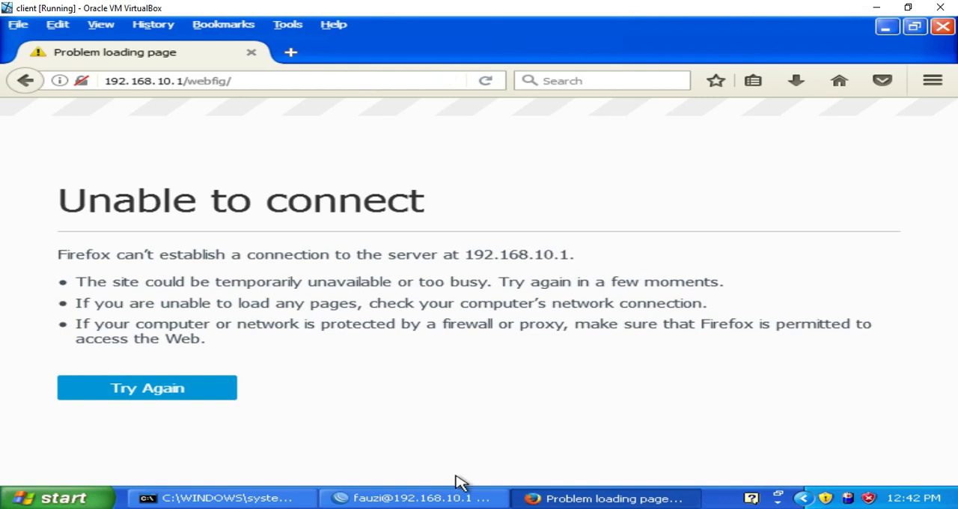
Step: Switch back to WinBox and disable the telnet, ssh, ftp, api-ssl and api services
left_click(447, 498)
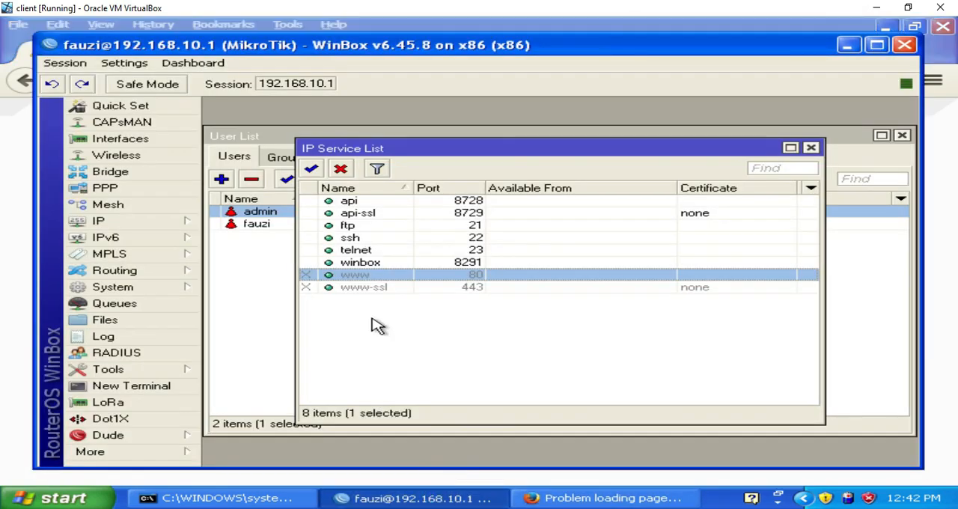
left_click(355, 250)
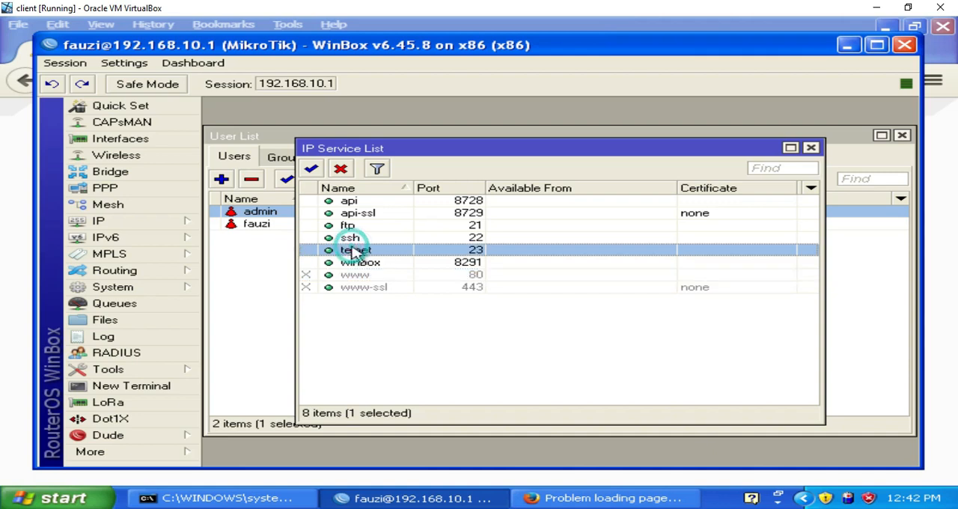
left_click(341, 170)
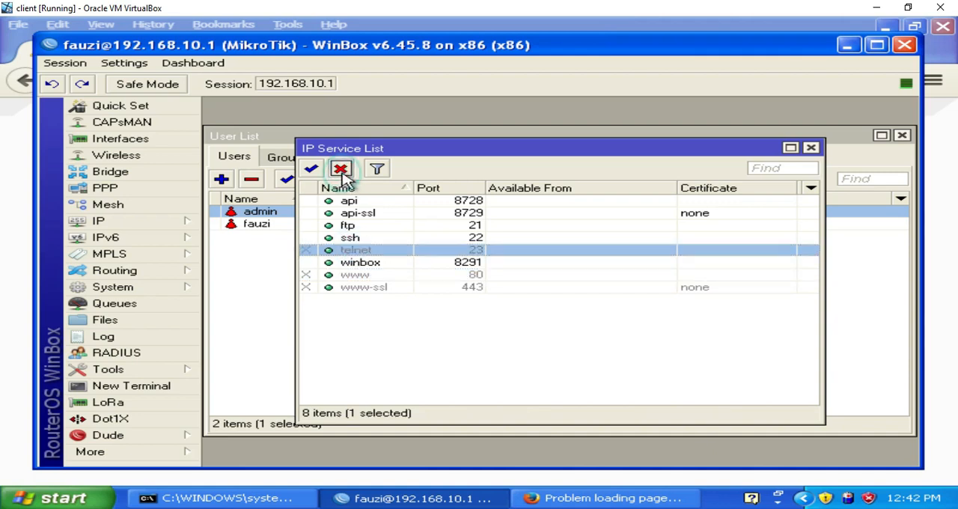
left_click(353, 237)
left_click(340, 169)
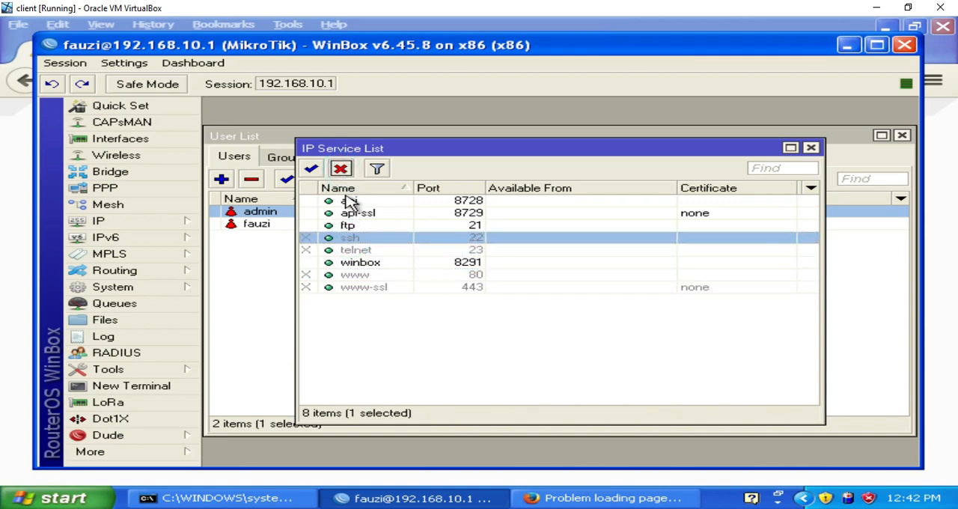
left_click(349, 225)
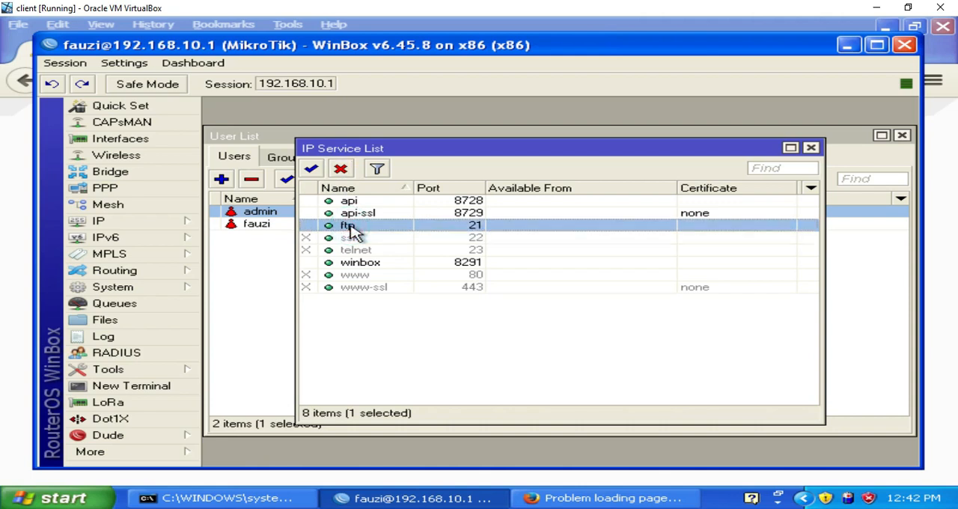
left_click(341, 170)
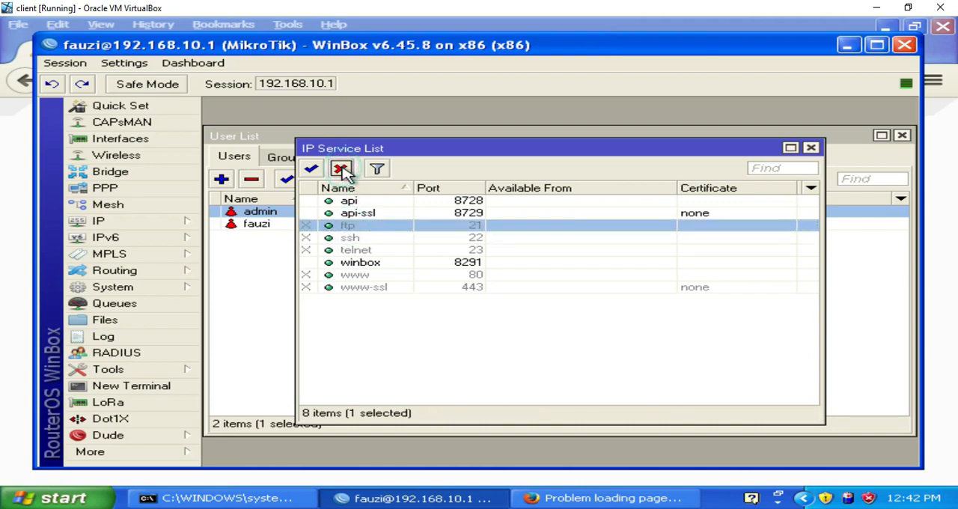
left_click(354, 214)
left_click(341, 169)
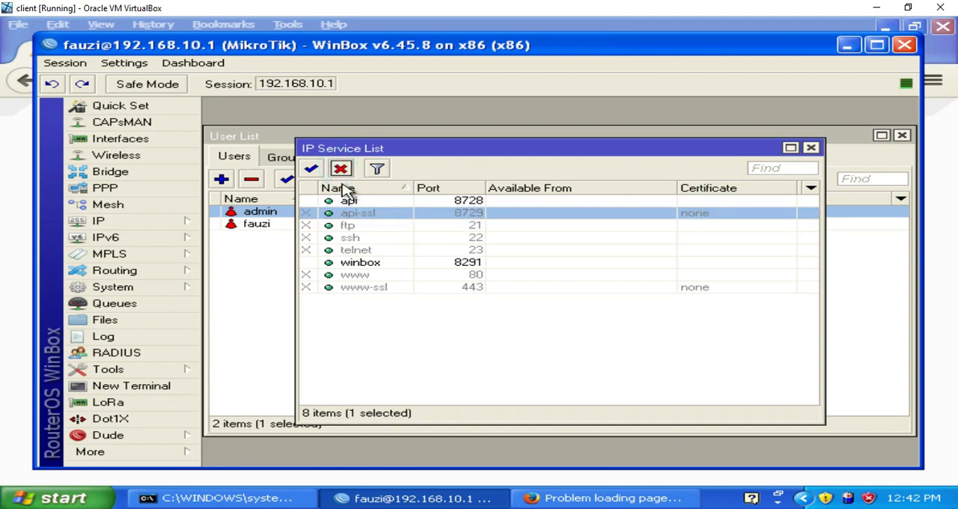
left_click(349, 200)
left_click(341, 169)
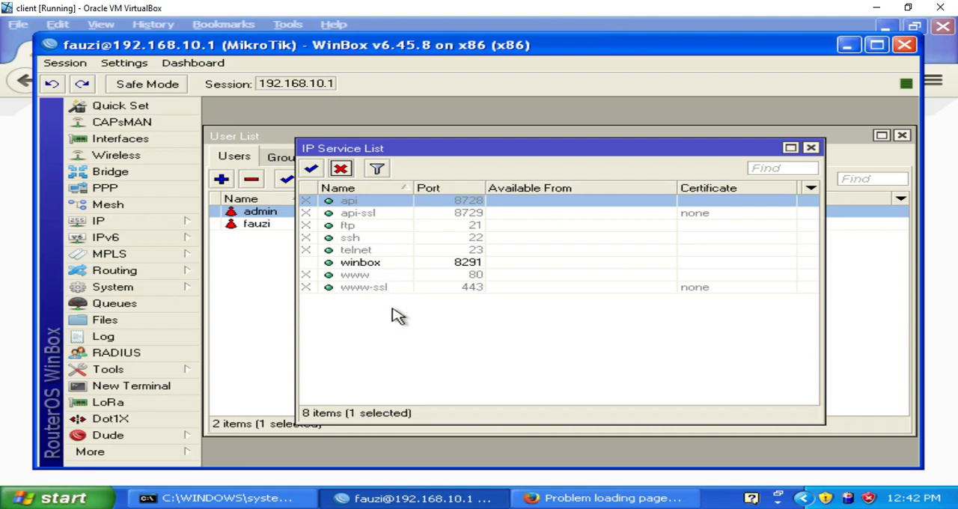
Step: Set the winbox service's port to 8290, save the change, and close the WinBox session
left_click(366, 268)
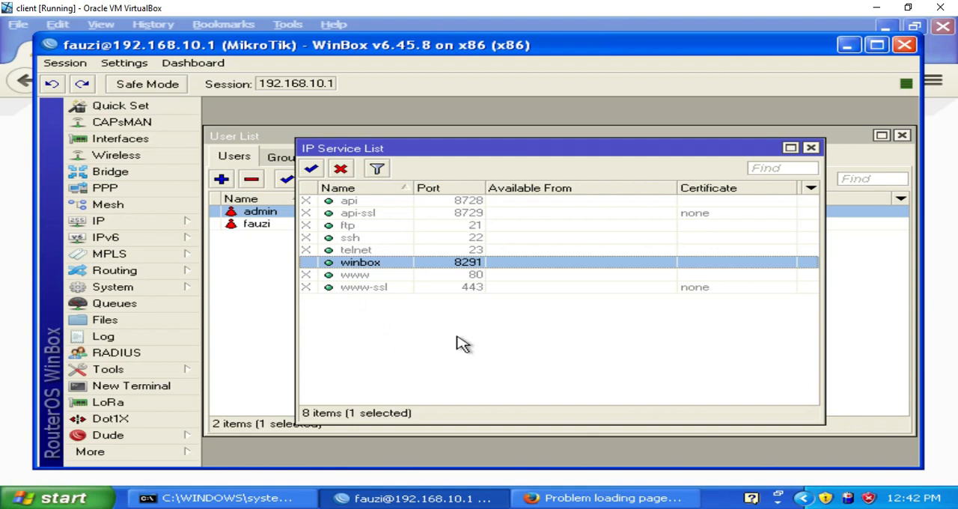
double_click(470, 267)
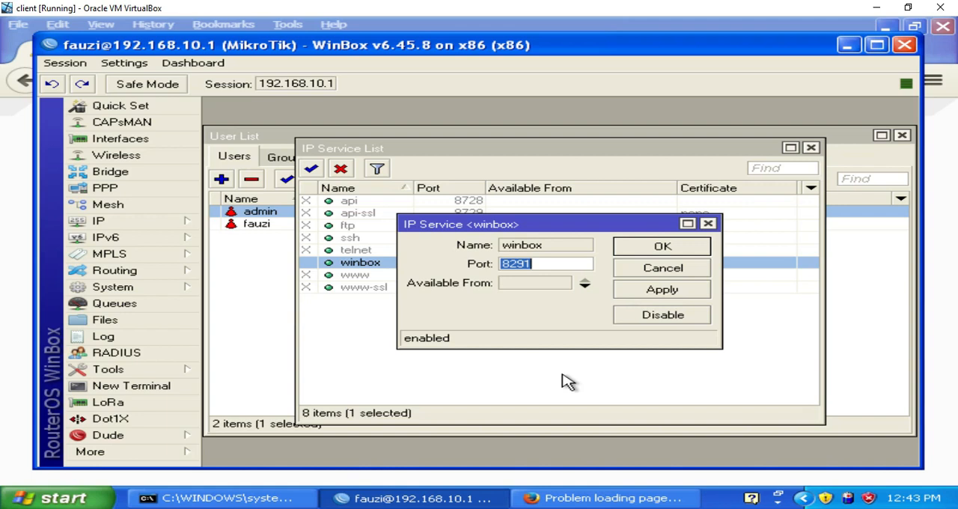
key("Right")
left_click(653, 293)
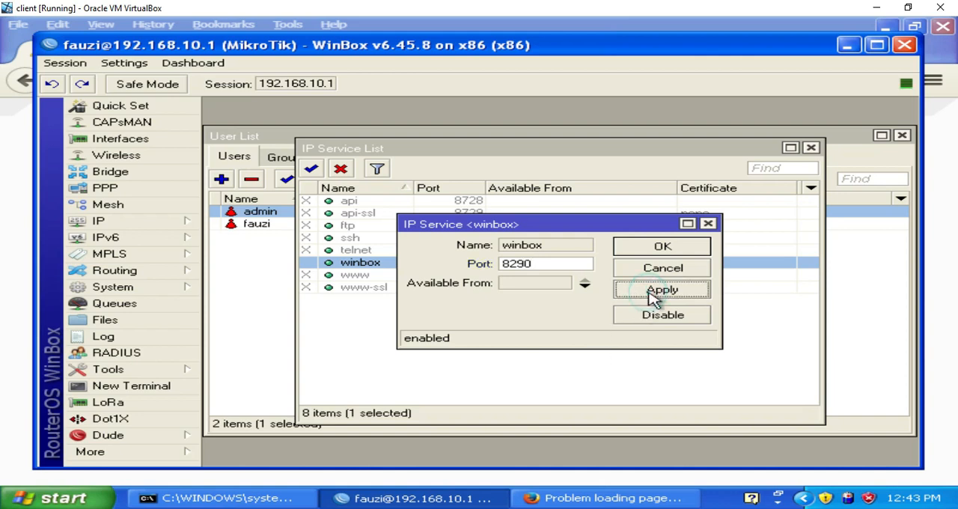
left_click(663, 249)
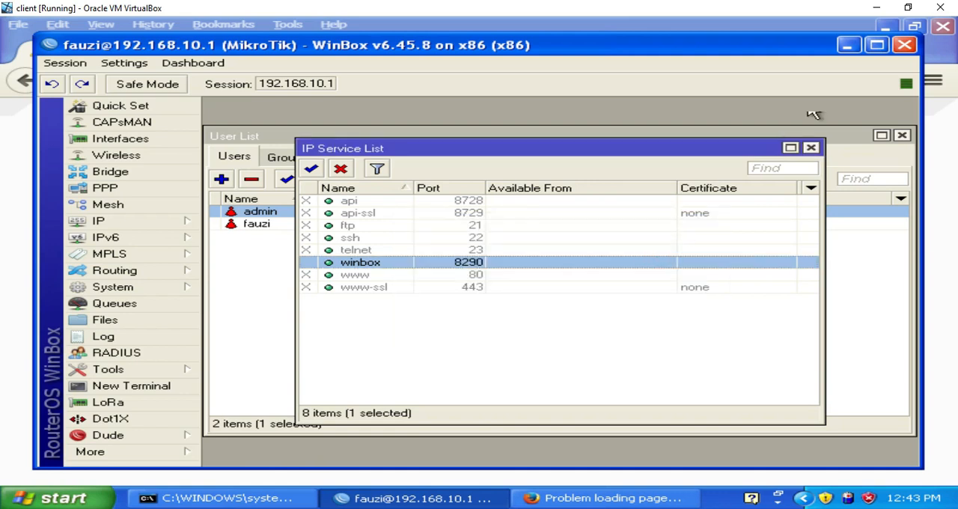
left_click(904, 48)
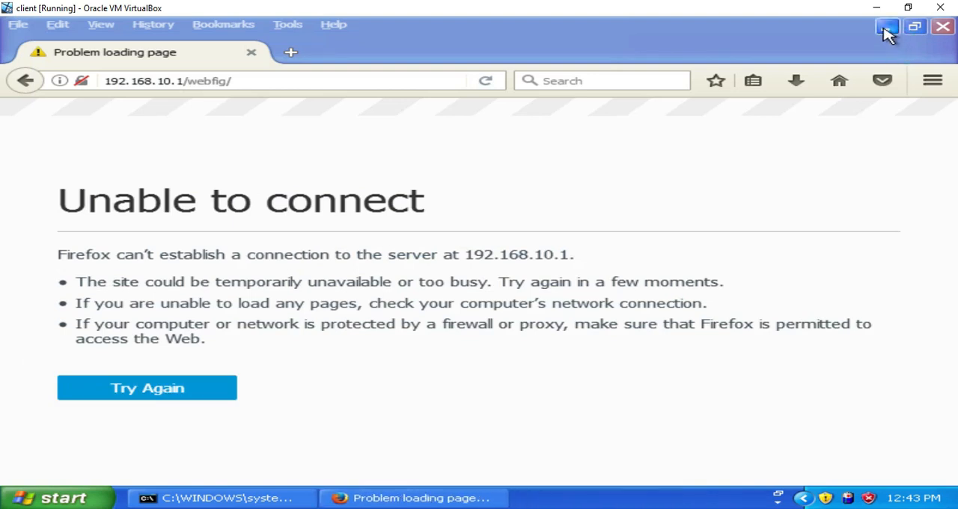
Step: Close Firefox and try to connect to 192.168.10.1 from a newly launched WinBox without specifying a port
left_click(942, 27)
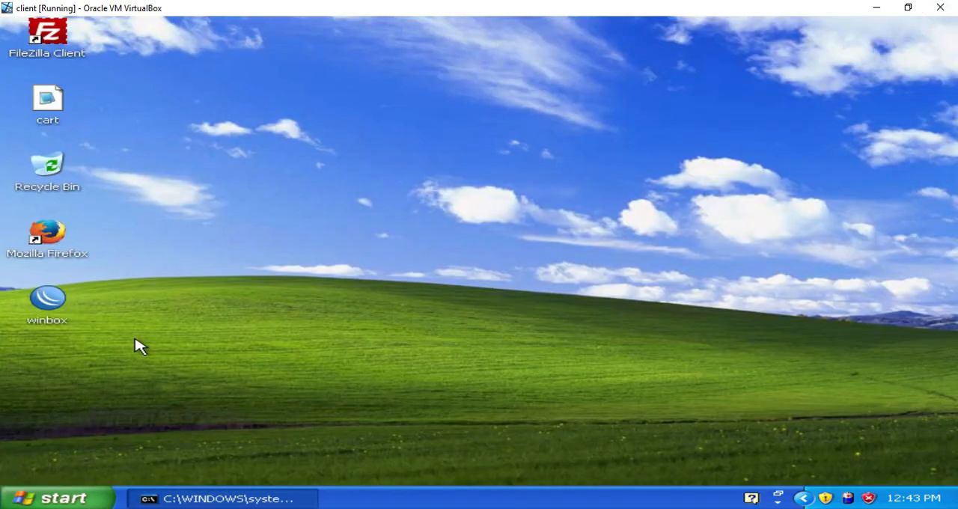
left_click(50, 312)
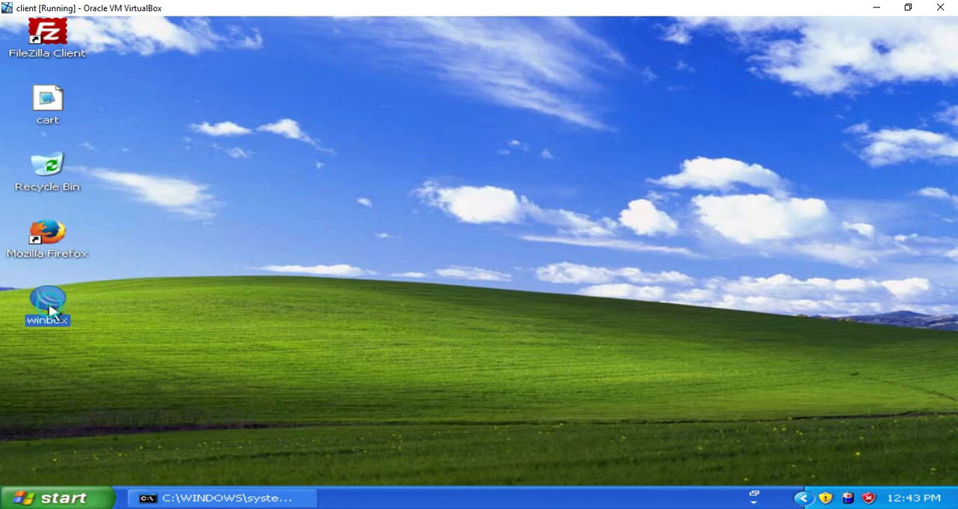
double_click(50, 312)
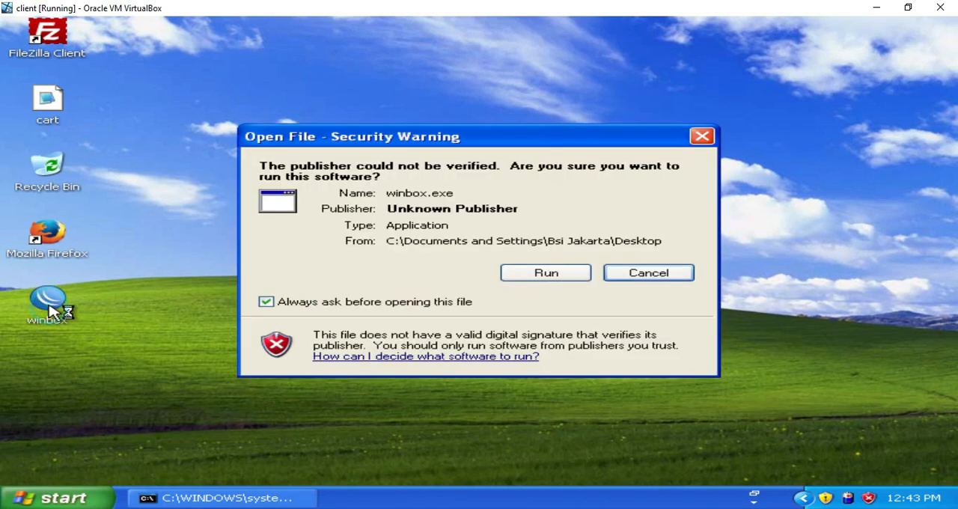
left_click(540, 280)
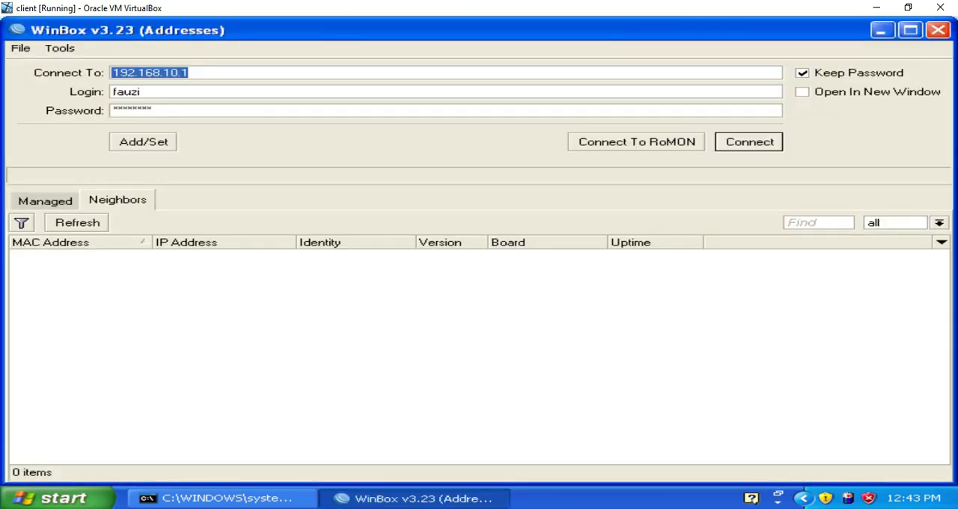
left_click(218, 76)
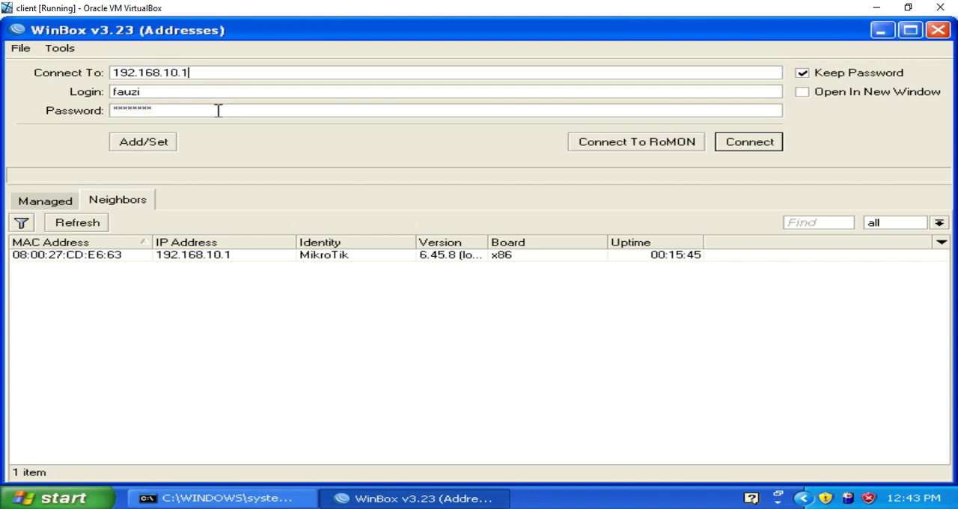
left_click(733, 145)
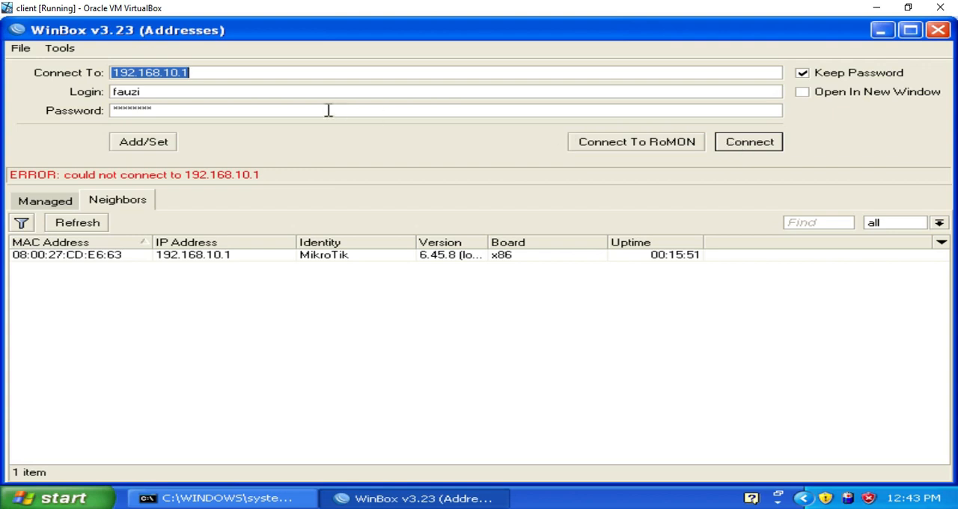
Step: Connect to the router at 192.168.10.1:8290 and dismiss the RouterOS welcome notice
left_click(252, 73)
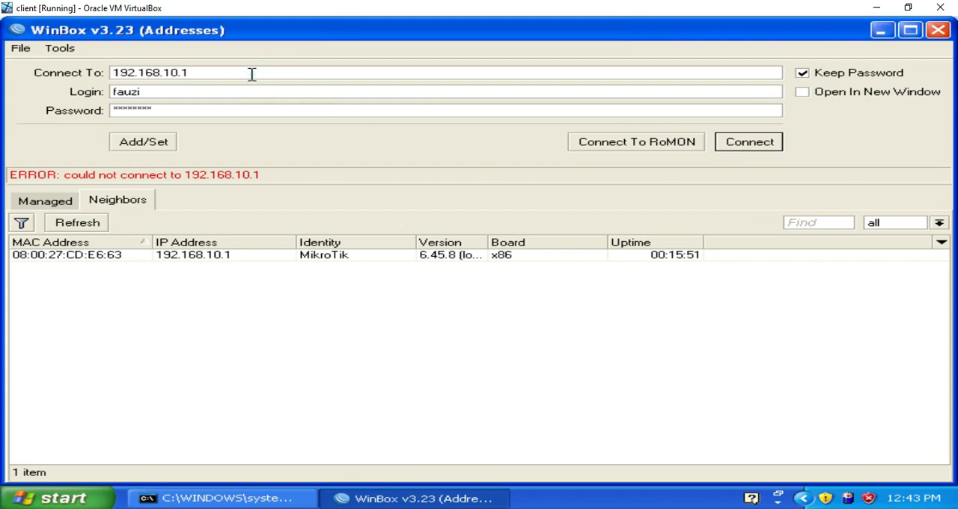
type(":")
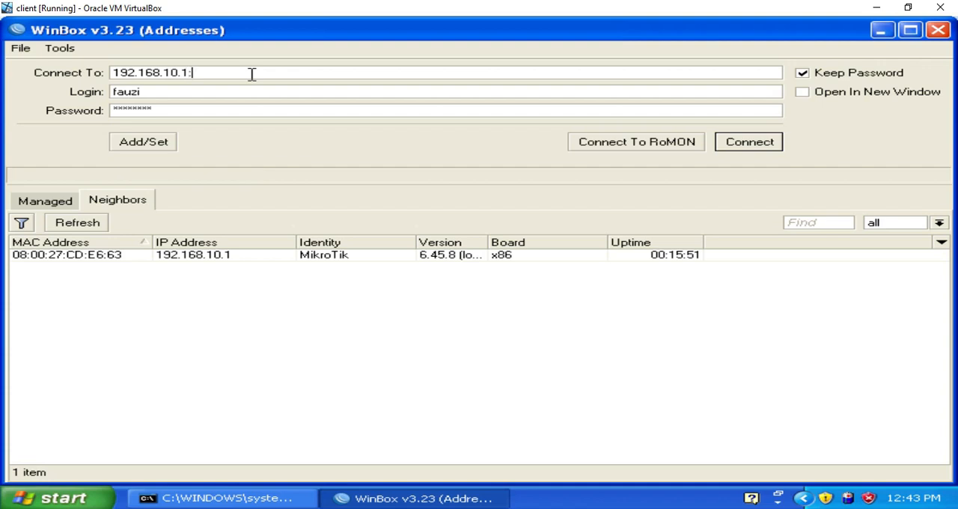
type("8291")
left_click(727, 144)
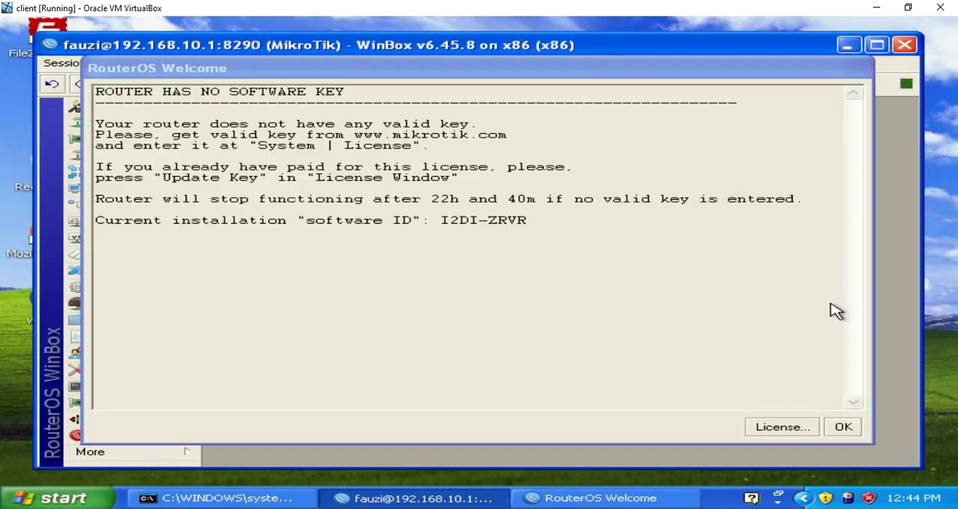
left_click(844, 427)
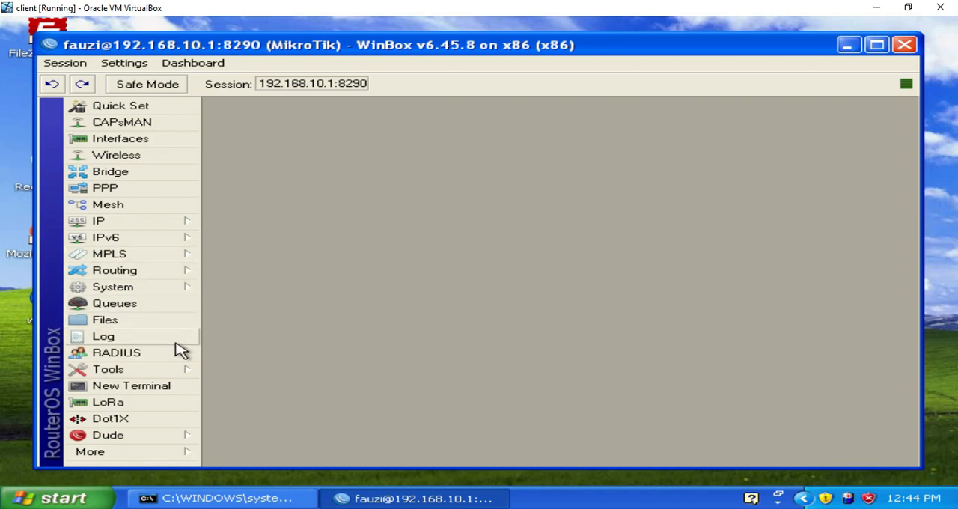
Step: Set the winbox IP service's port back to 8291, save the change, and close the WinBox session
left_click(184, 220)
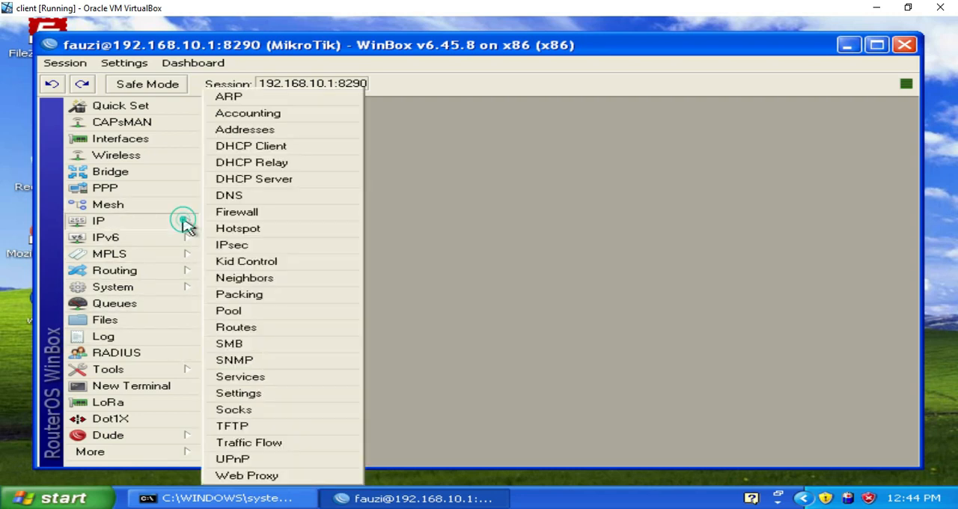
left_click(262, 385)
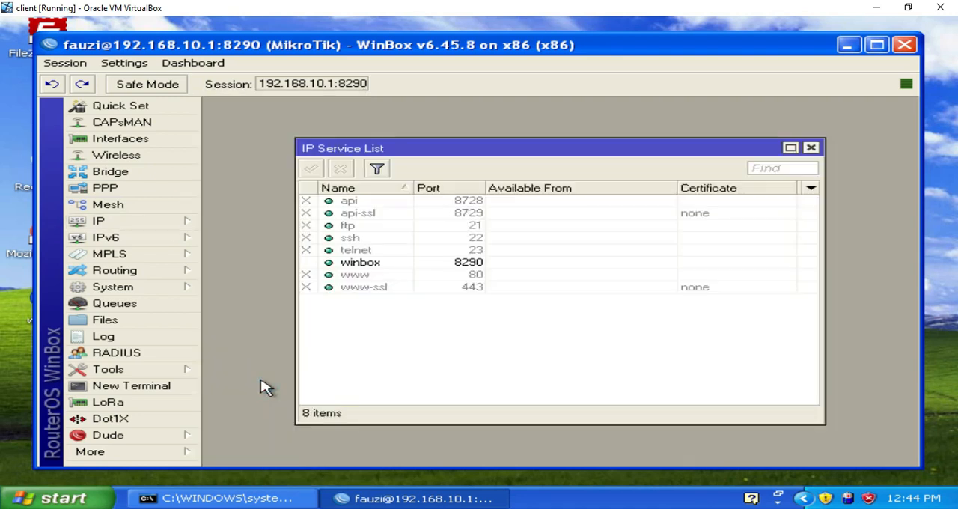
double_click(459, 265)
left_click(537, 264)
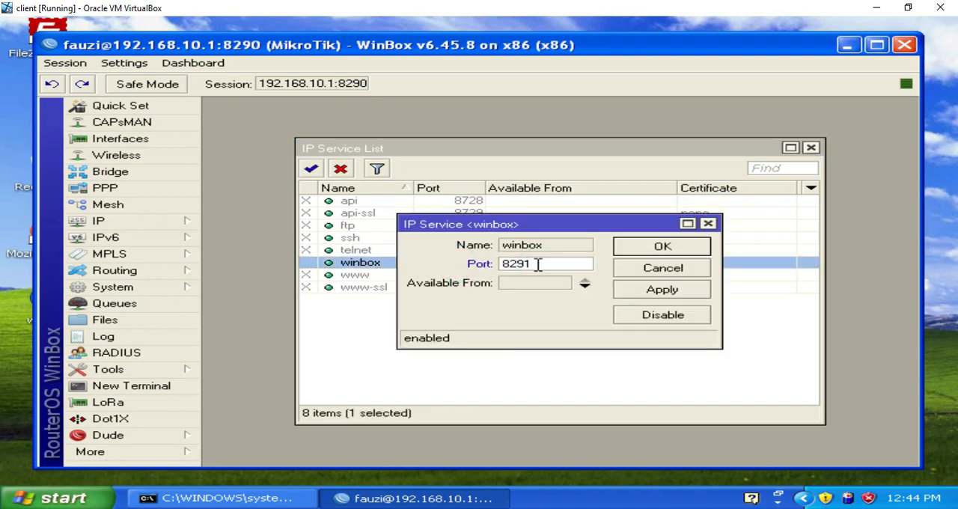
left_click(648, 292)
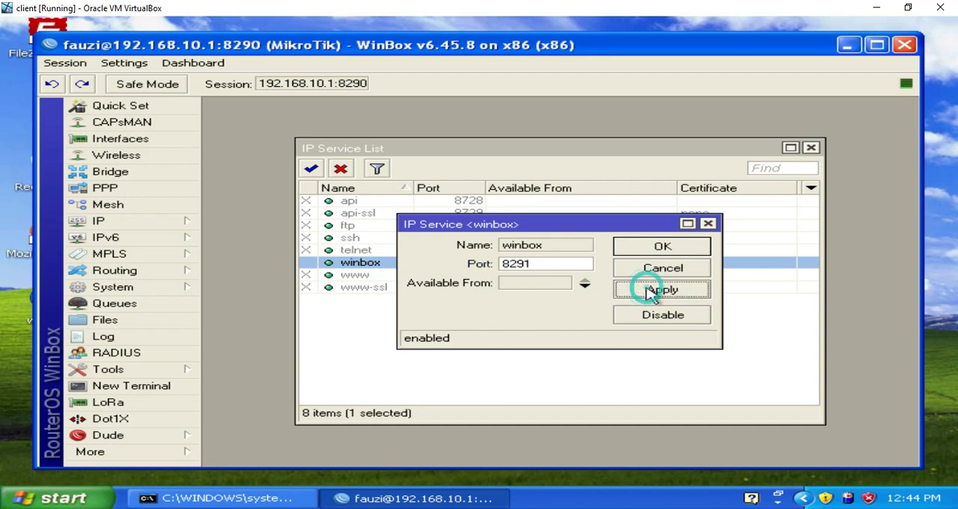
left_click(666, 248)
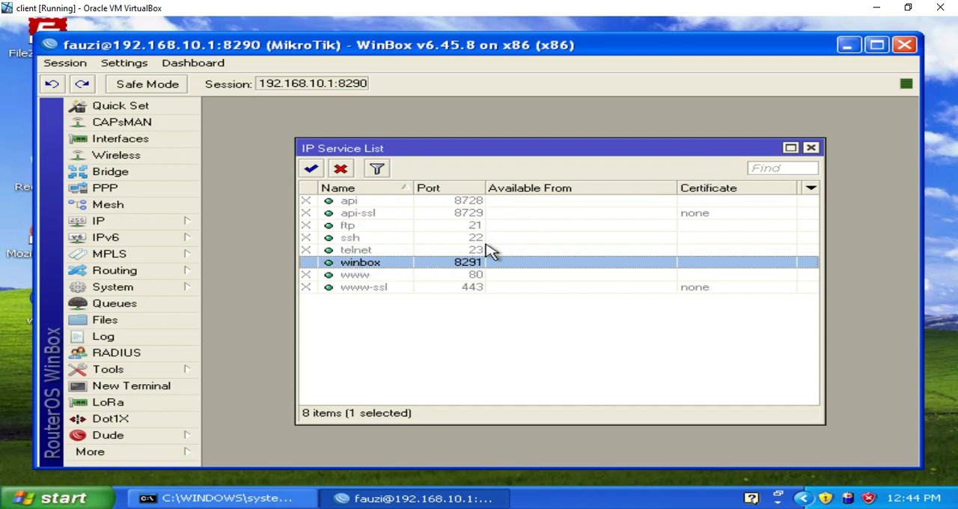
left_click(813, 149)
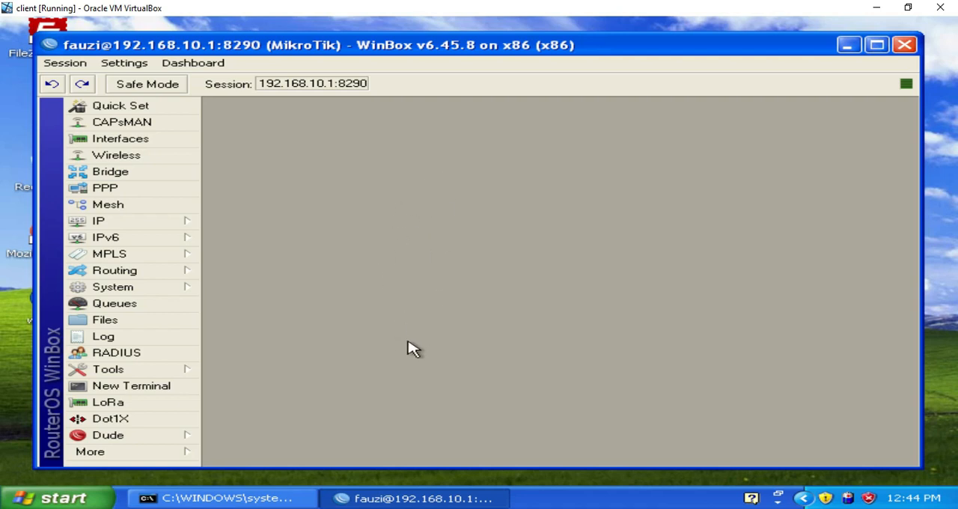
left_click(905, 45)
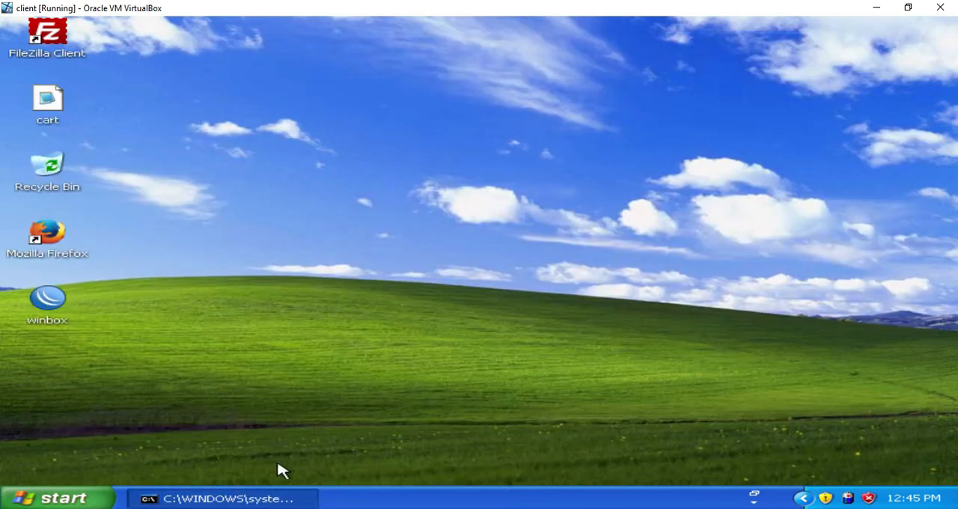
Step: Switch to the Command Prompt and ping 192.168.10.1 again to test the connection to the router
left_click(267, 500)
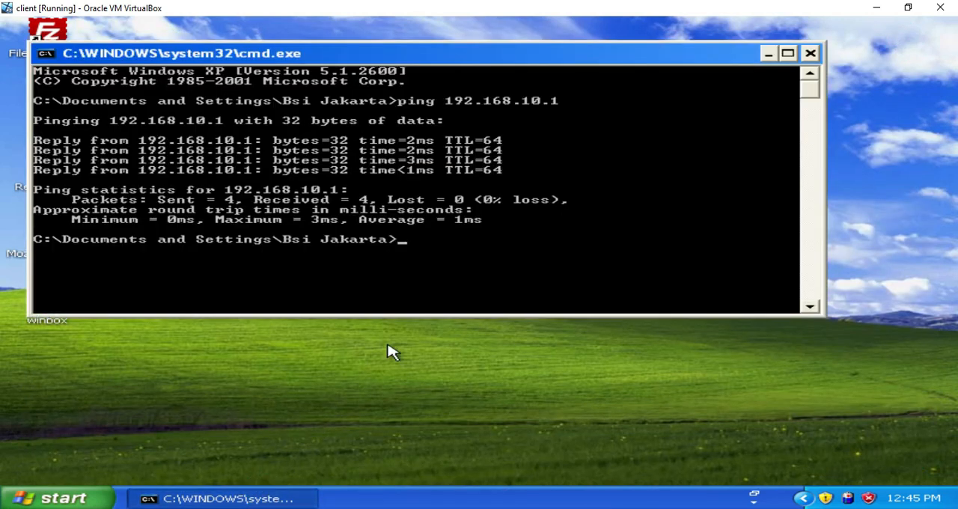
key("Up")
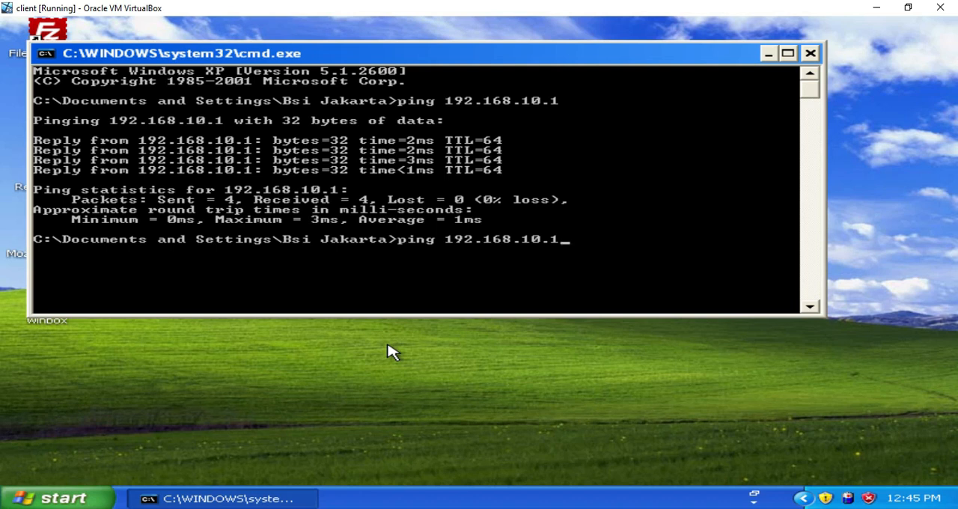
key("Return")
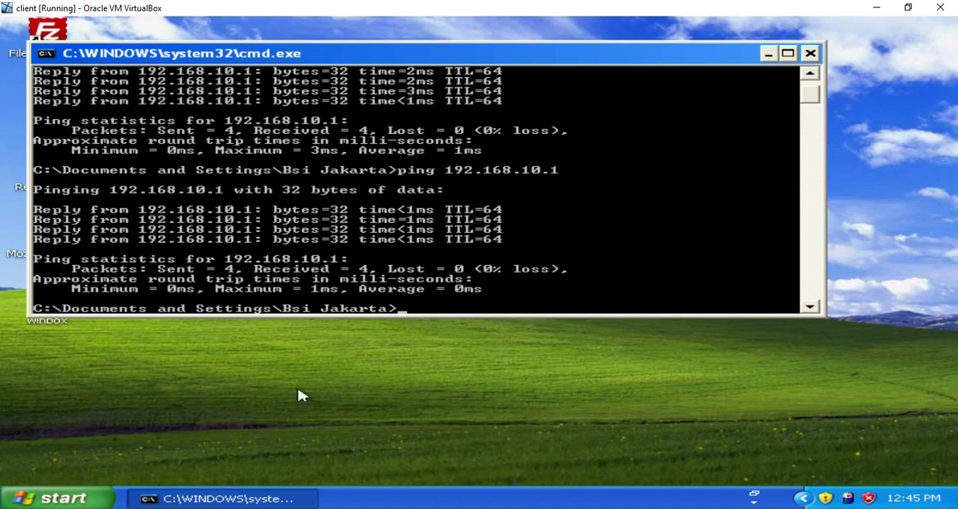
left_click(81, 500)
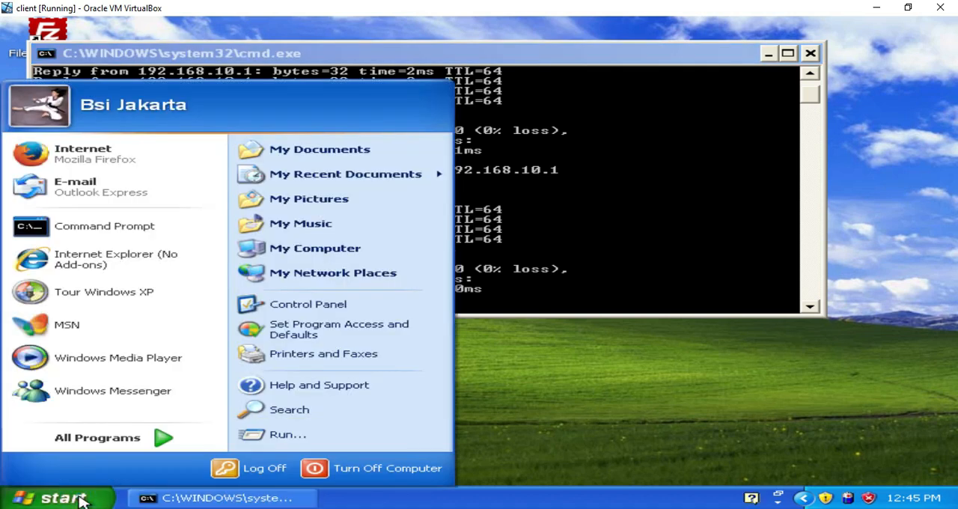
left_click(350, 254)
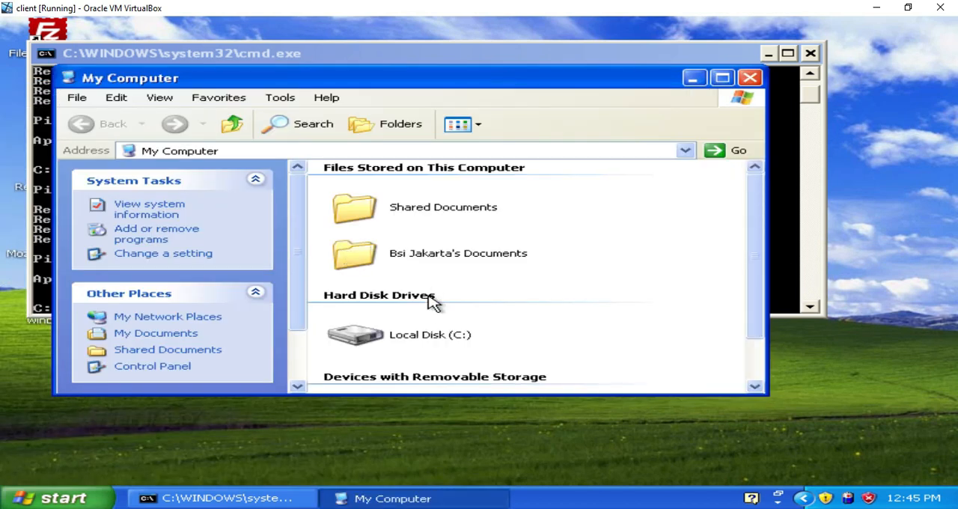
left_click(749, 78)
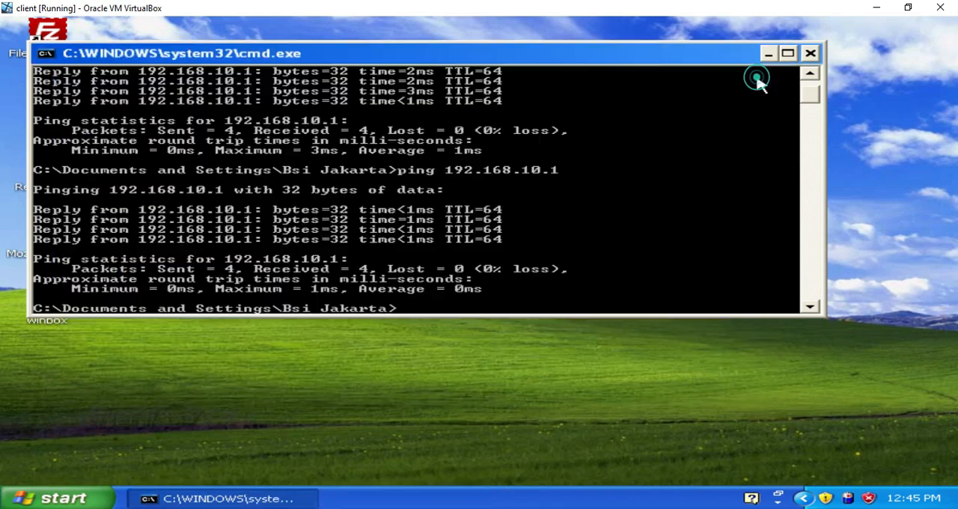
Step: Open the properties of the Local Area Connection in the Windows network settings
left_click(100, 498)
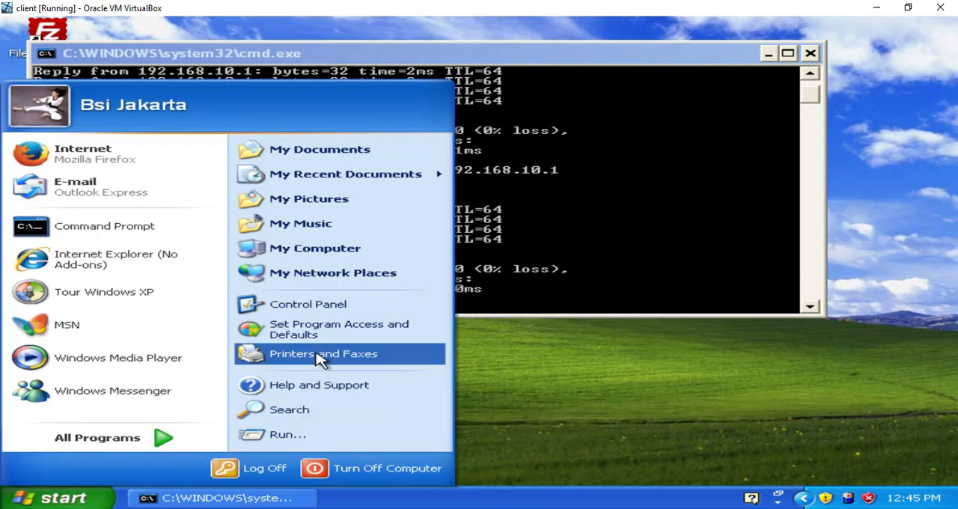
left_click(328, 307)
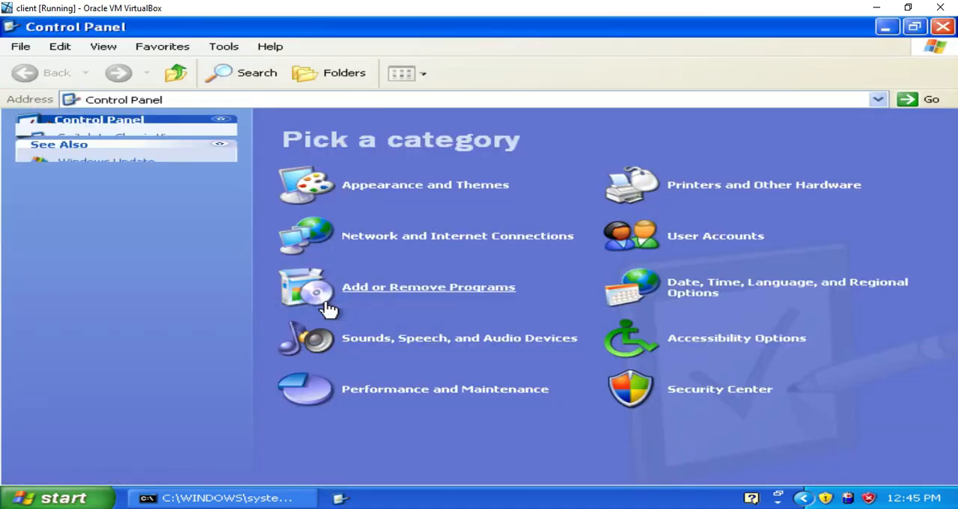
left_click(481, 236)
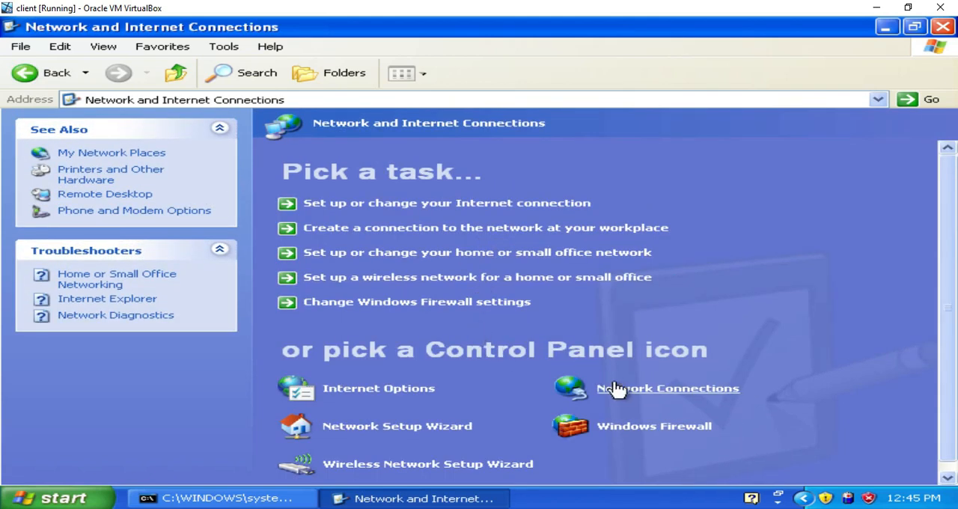
left_click(618, 393)
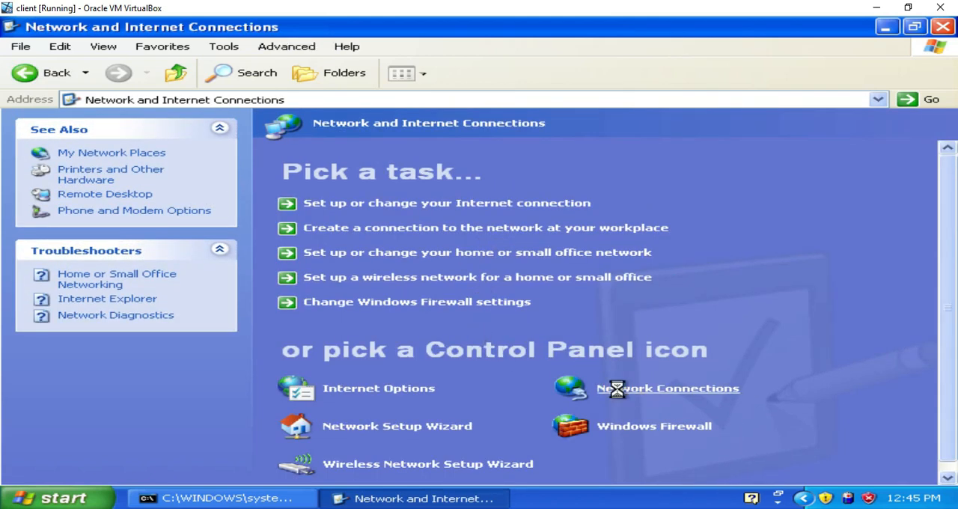
double_click(359, 152)
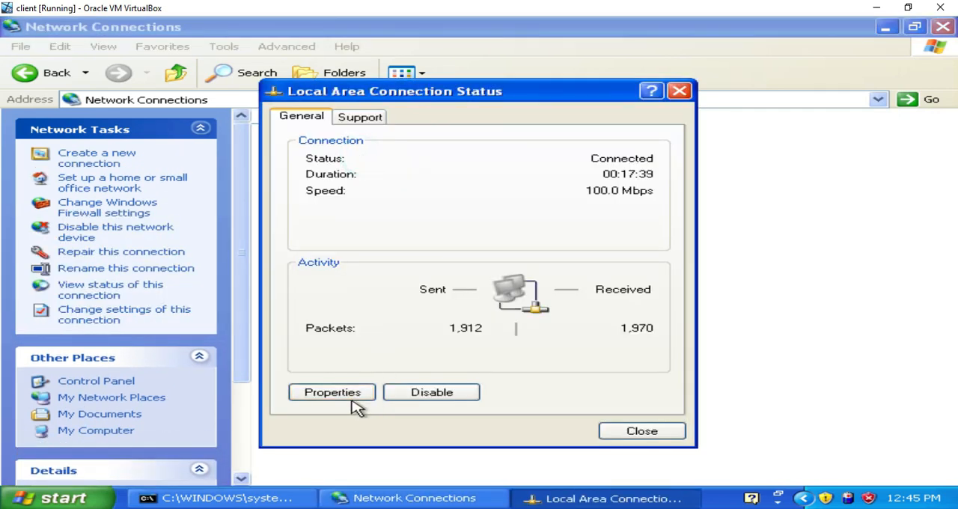
left_click(358, 400)
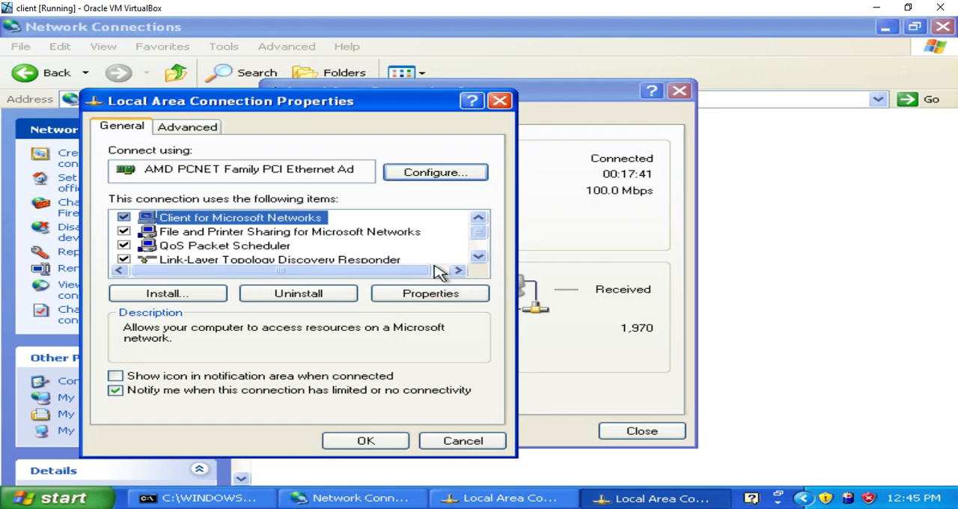
Step: Set the Internet Protocol (TCP/IP) IP address to 192.168.10.10, apply it, and close the connection dialogs
left_click(478, 257)
left_click(477, 257)
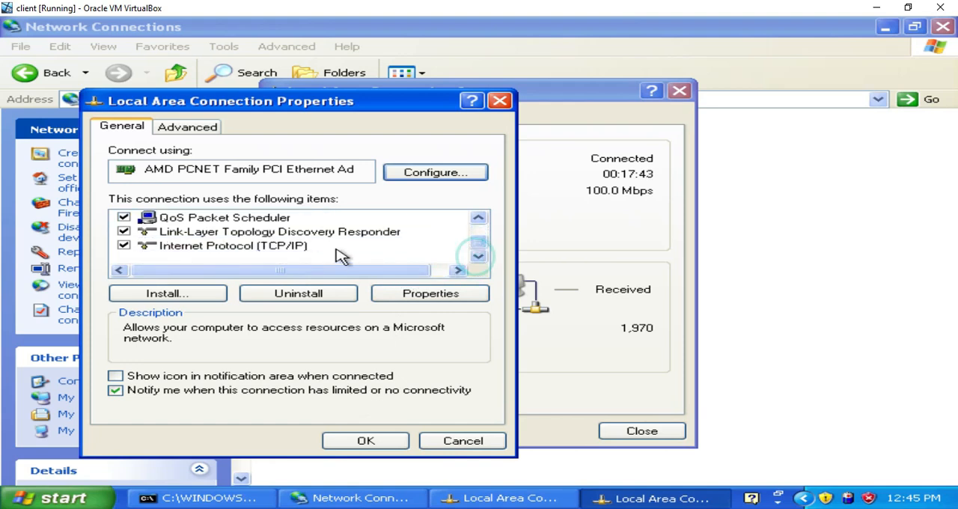
left_click(273, 247)
left_click(433, 294)
left_click(509, 257)
key("BackSpace")
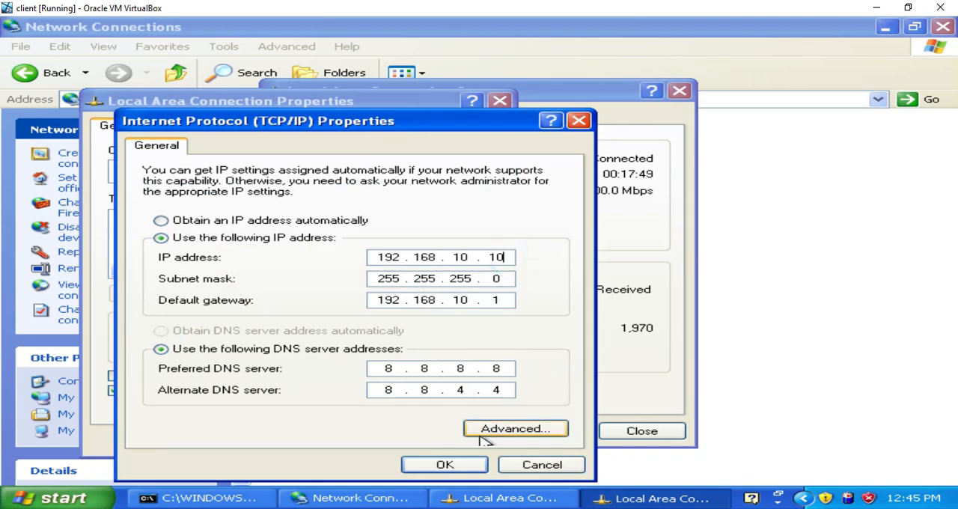
left_click(470, 465)
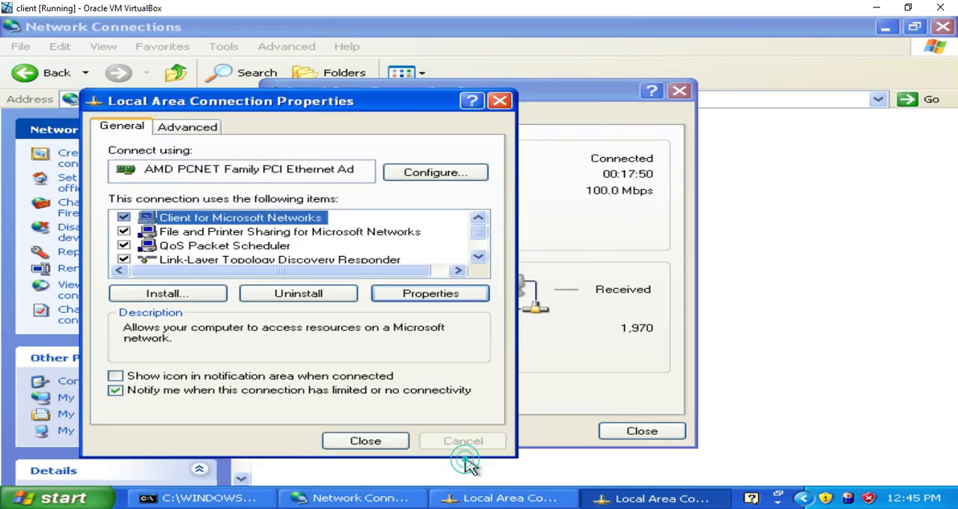
left_click(396, 441)
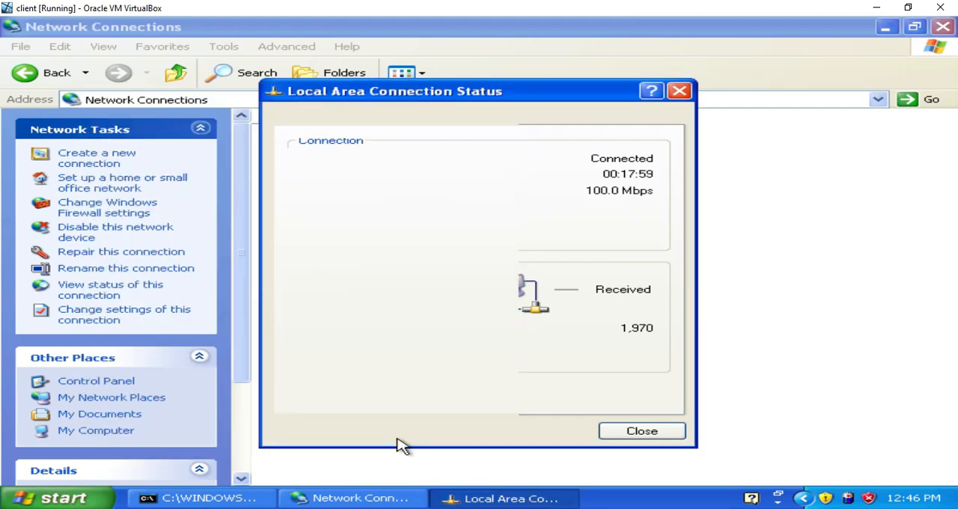
left_click(622, 433)
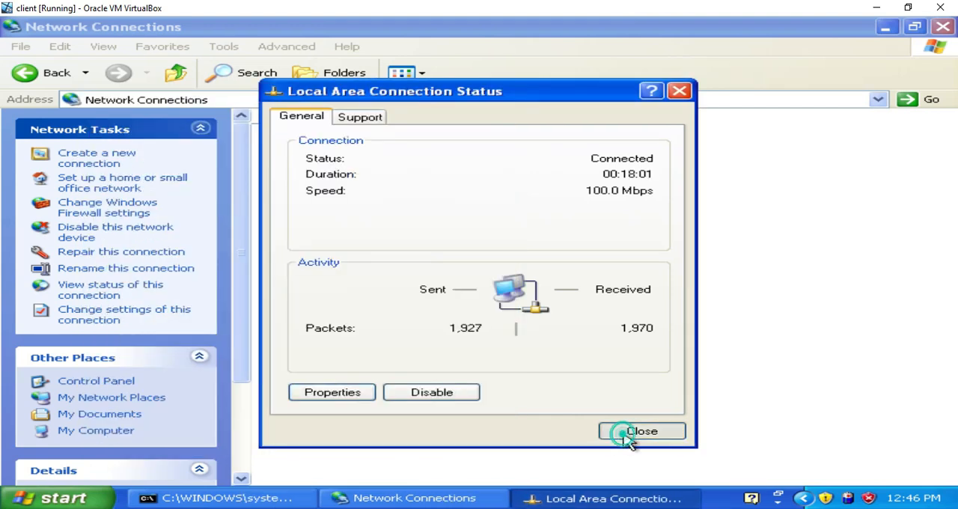
Step: Switch to the Command Prompt and run ipconfig to check the client's IP settings
left_click(279, 499)
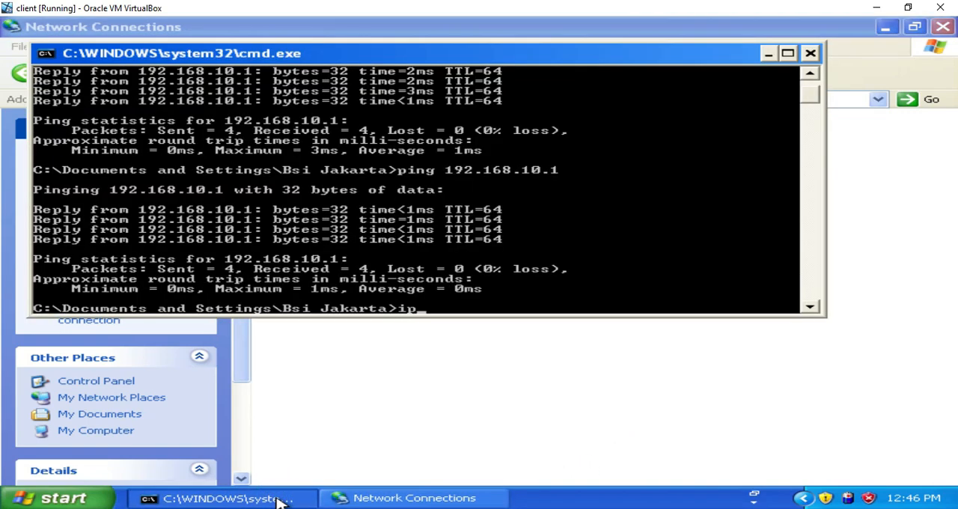
type("ipconfig")
key("Return")
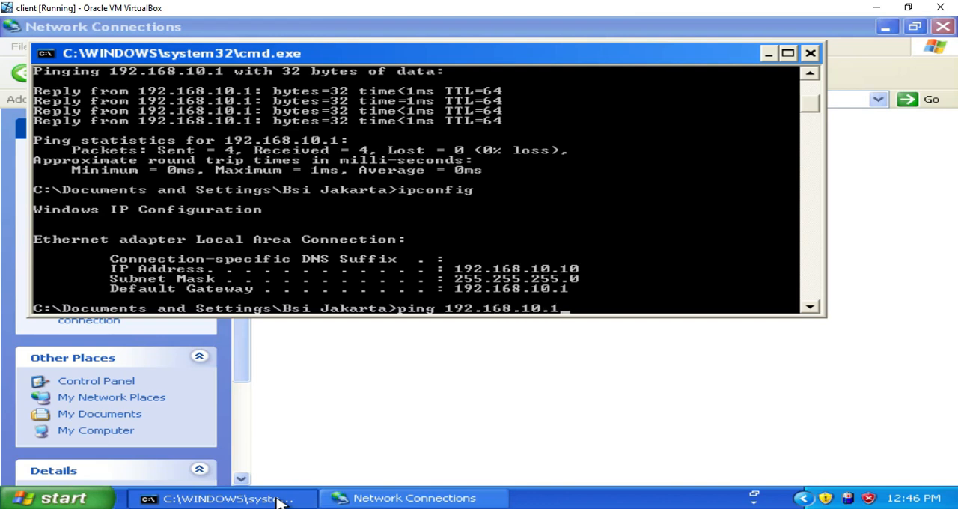
Step: Ping 192.168.10.1 and google.com from the client, and minimize the Command Prompt and Network Connections windows
key("Return")
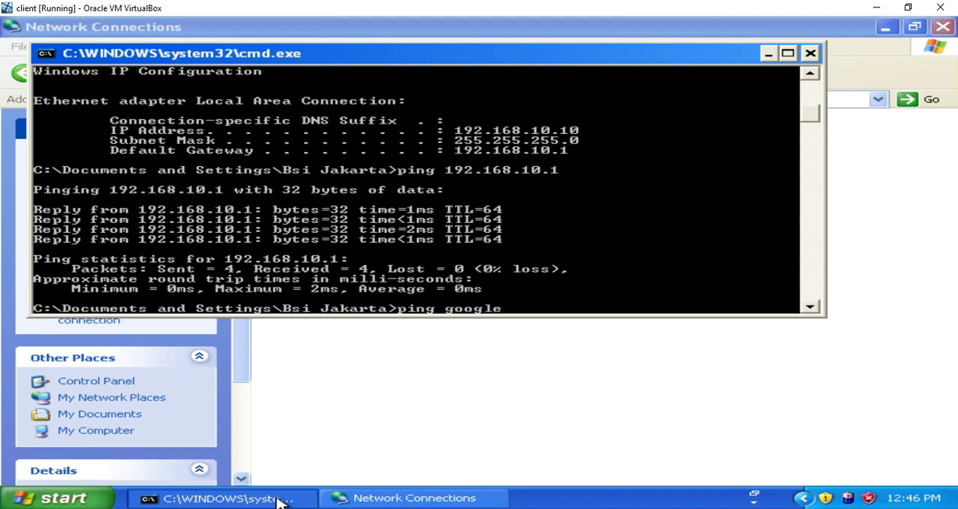
key("Return")
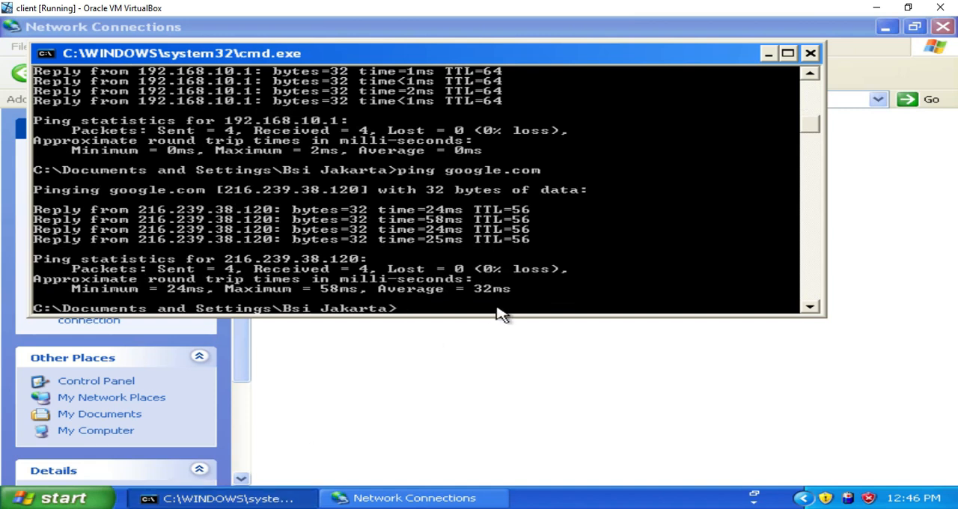
left_click(769, 55)
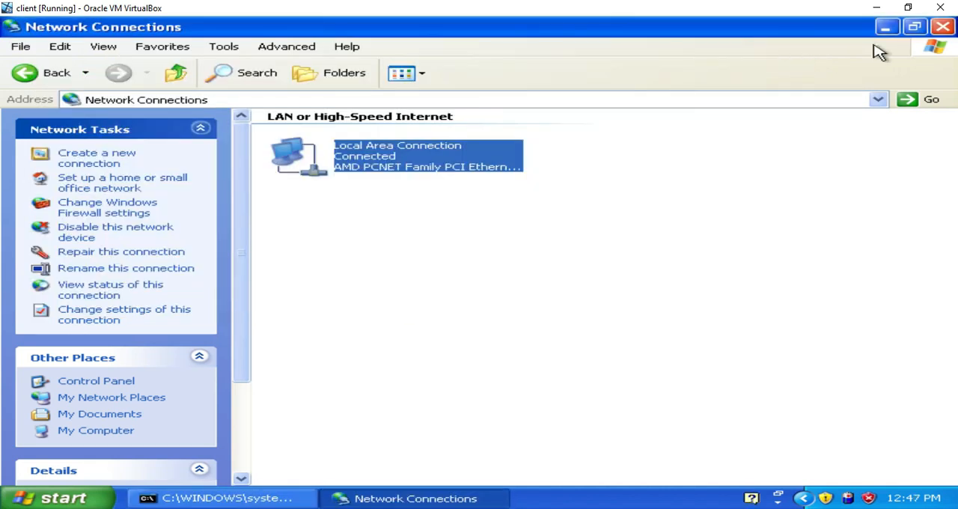
left_click(887, 26)
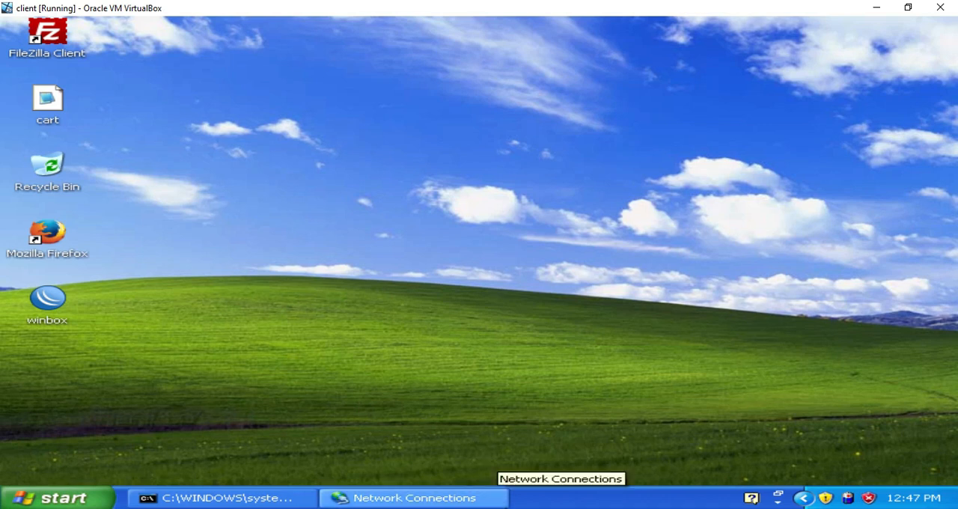
Step: Switch to the network diagram in Paint and add a red text label reading 192.168.10.10 beside the right computer
key("alt+Tab")
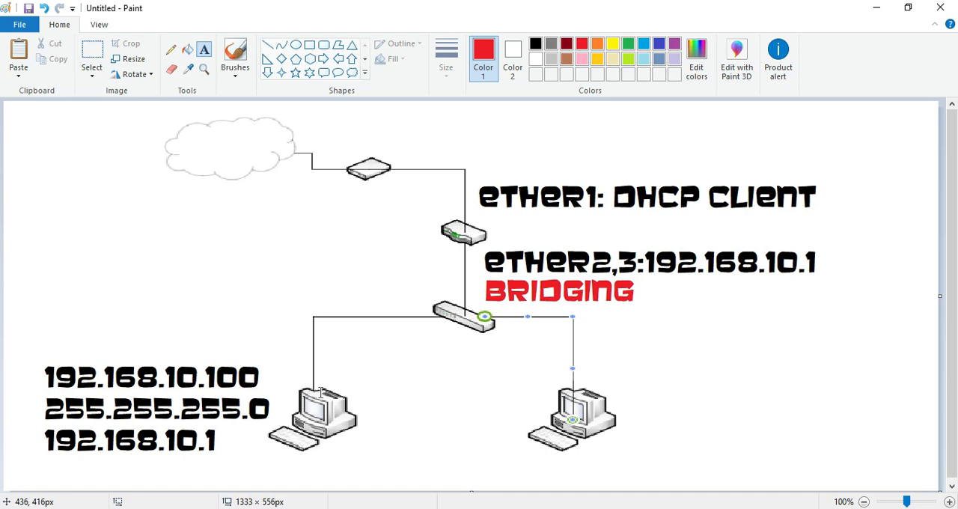
left_click(635, 351)
type("1")
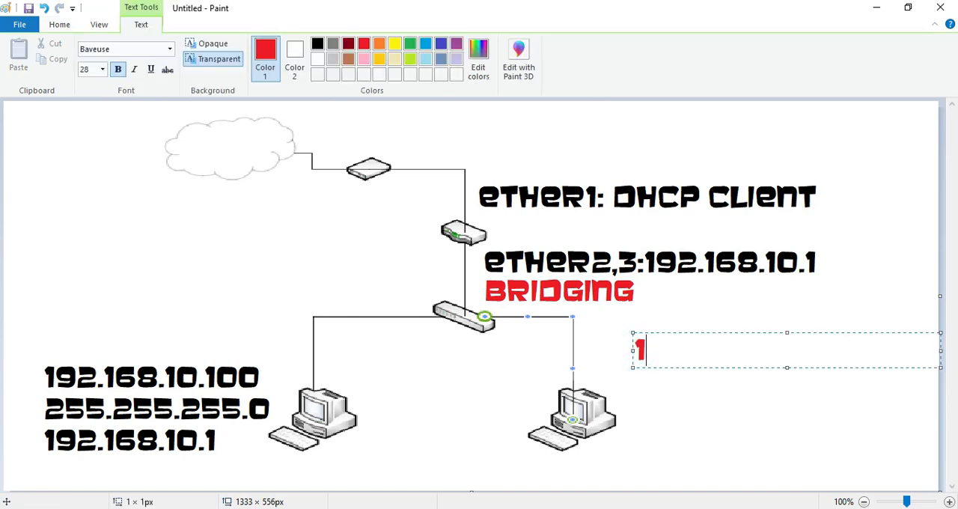
type("92.168.10.10")
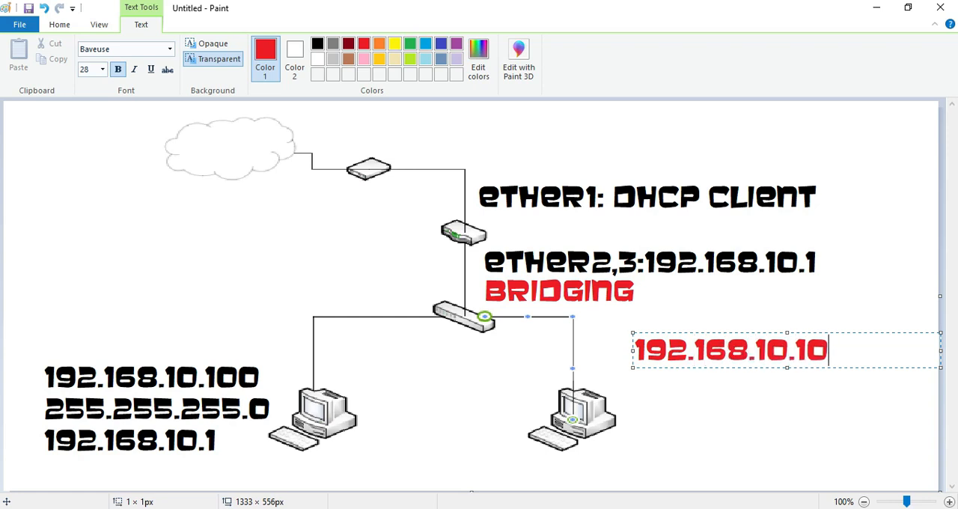
Step: Add the lines 255.255.255.0 and 192.168.10.1 to the red label, shift it slightly down and left, and finish the text
key("Return")
type("2")
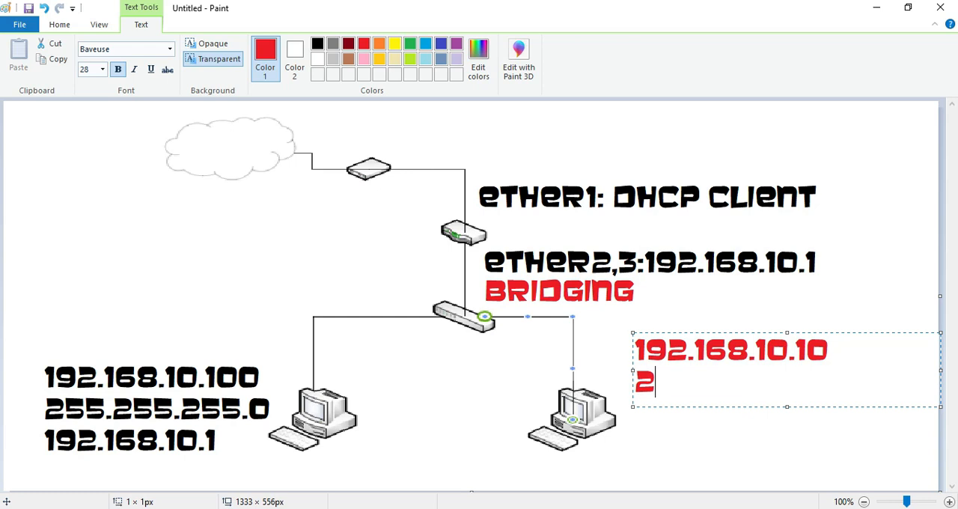
type("55.255.255.")
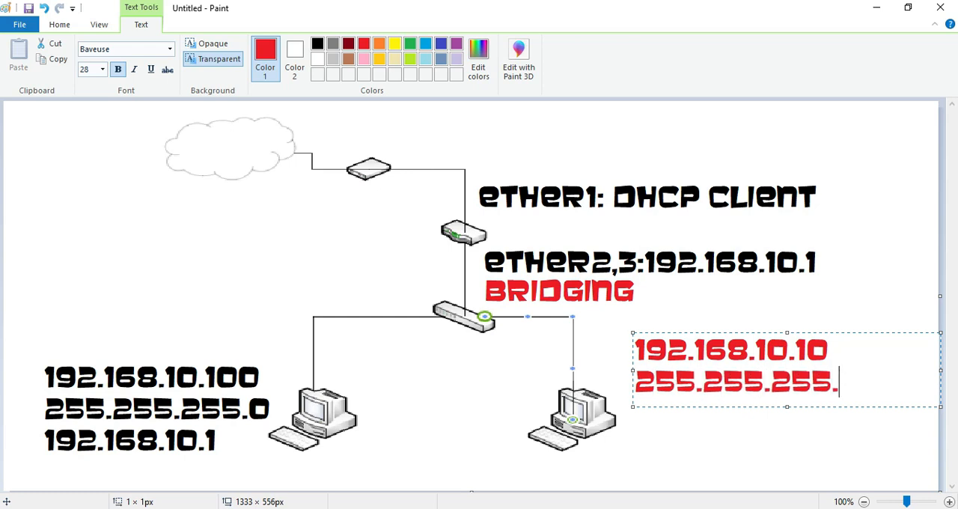
type("0")
key("Return")
type("1")
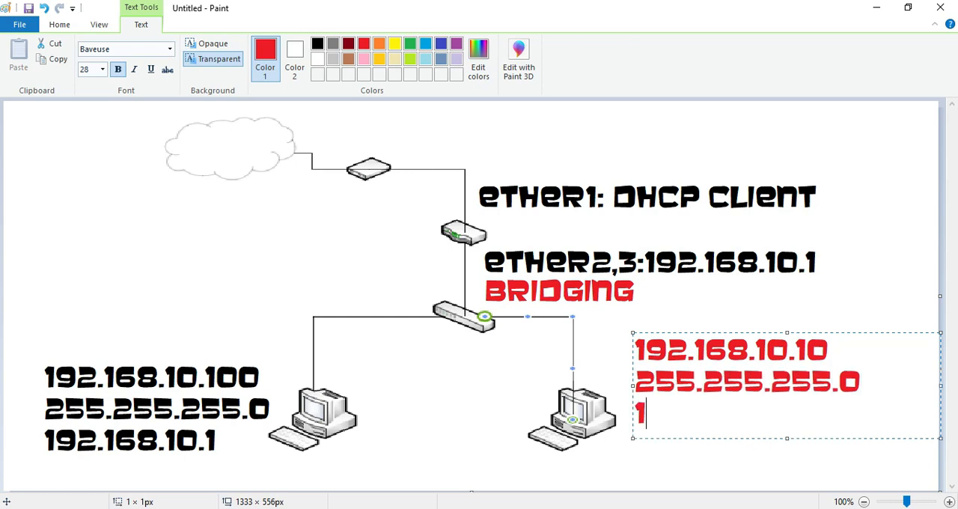
type("92.168.10.1")
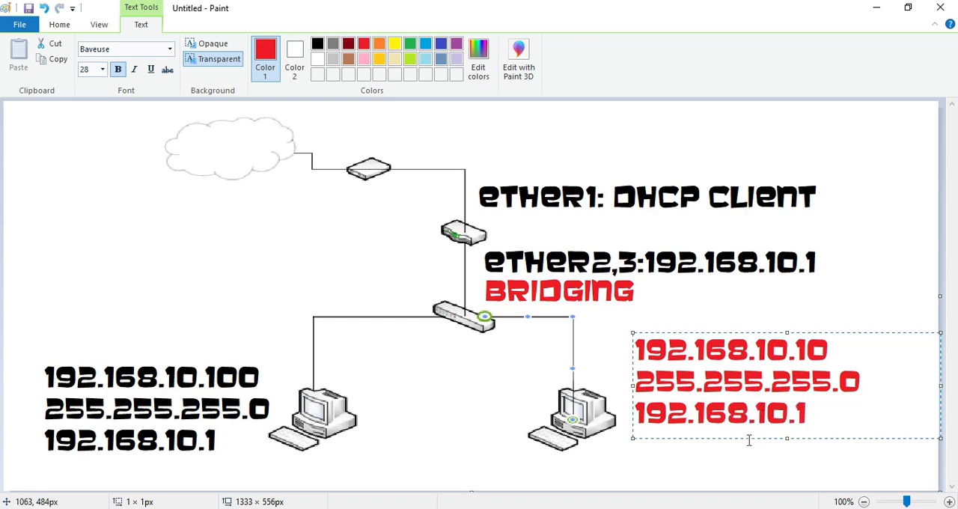
left_click_drag(748, 438, 743, 444)
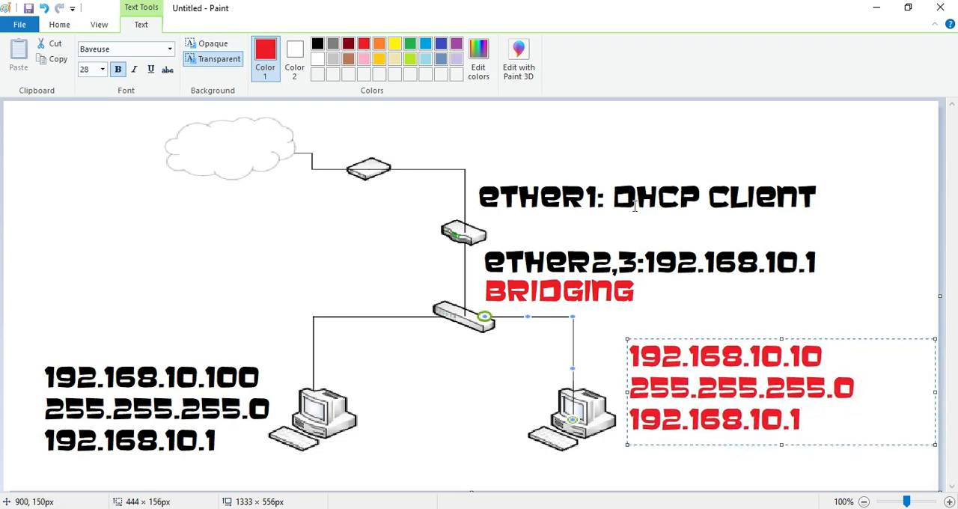
left_click(582, 167)
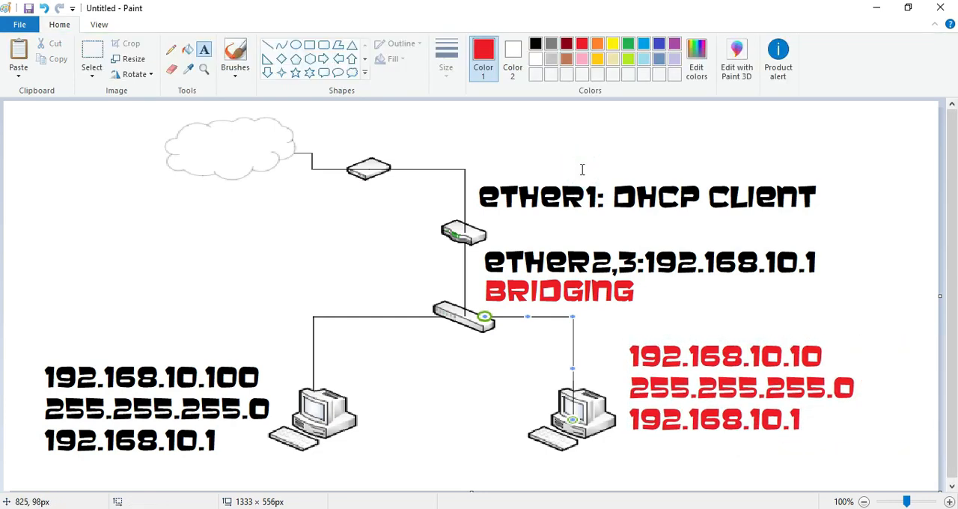
Step: With the red Crayon brush, draw a line from the right computer to the router and mark it with a cross
left_click(170, 54)
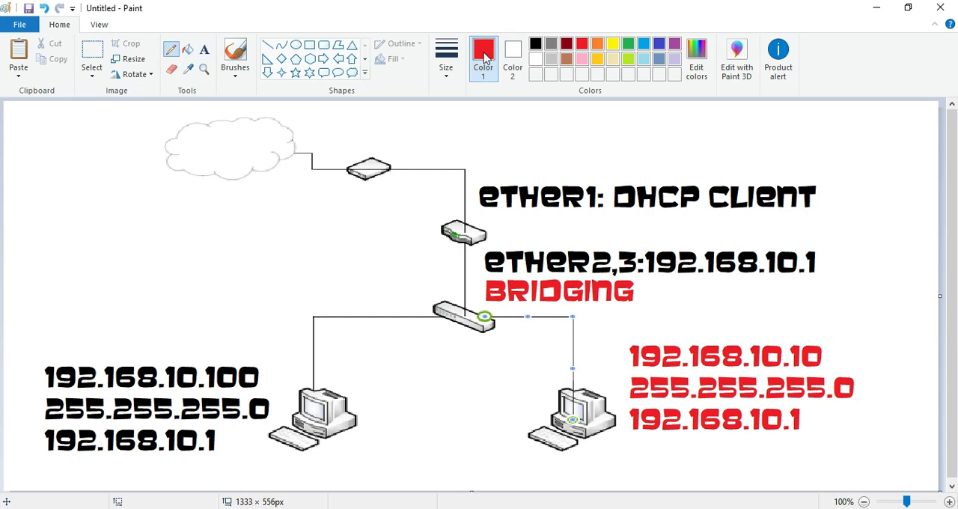
left_click(240, 71)
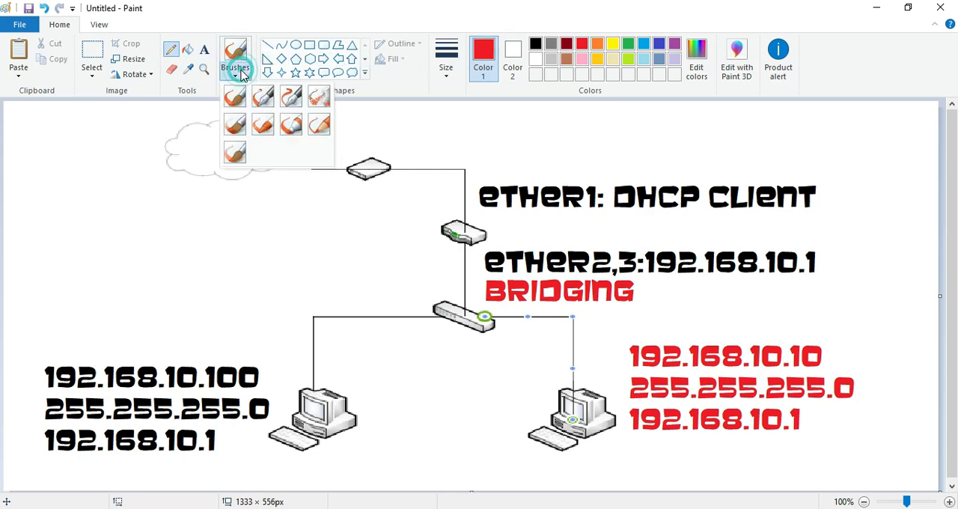
left_click(262, 121)
mouse_move(558, 358)
left_mouse_down()
mouse_move(599, 370)
mouse_move(505, 318)
mouse_move(470, 240)
left_mouse_up()
mouse_move(605, 311)
left_mouse_down()
mouse_move(583, 336)
mouse_move(567, 320)
mouse_move(600, 318)
mouse_move(607, 335)
left_mouse_up()
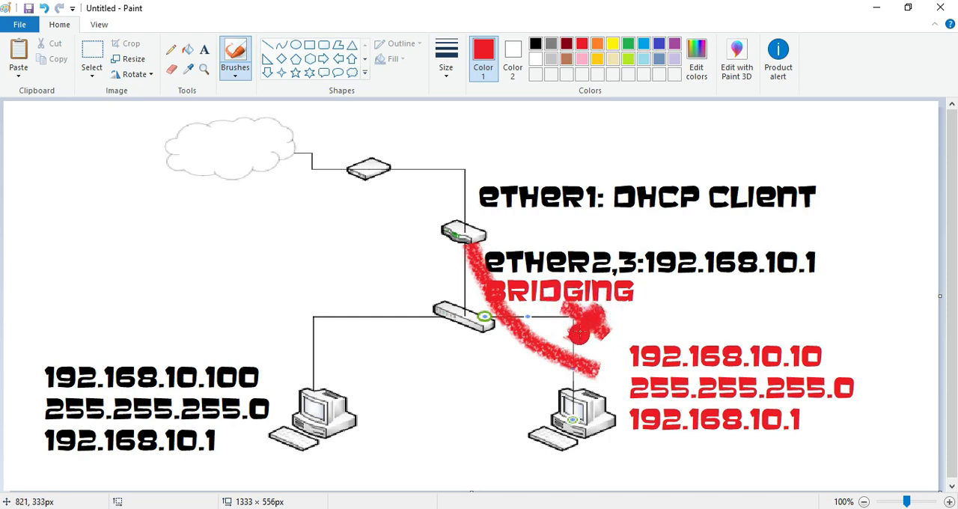
Step: Draw a green line from the right computer up to the internet cloud and add a green check mark beside it
left_click(629, 45)
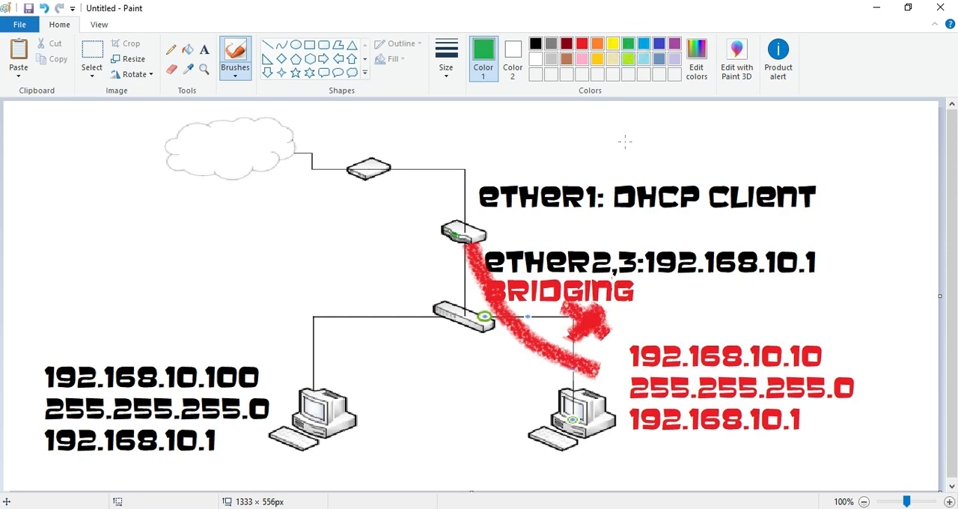
mouse_move(545, 389)
left_mouse_down()
mouse_move(485, 378)
mouse_move(405, 309)
mouse_move(364, 174)
mouse_move(302, 148)
left_mouse_up()
mouse_move(421, 188)
left_mouse_down()
mouse_move(437, 199)
mouse_move(478, 163)
left_mouse_up()
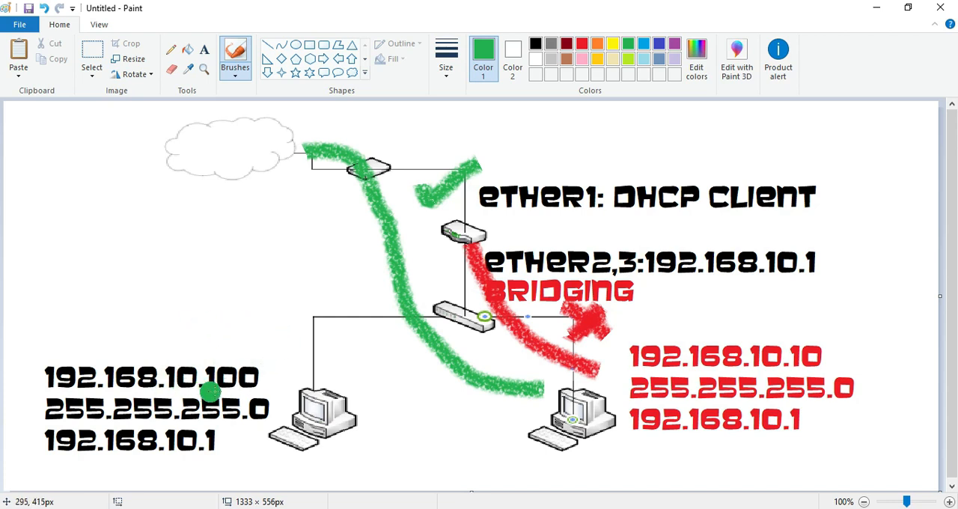
Step: Draw a green line from the left computer's address label to the router and add a green check mark above it
mouse_move(241, 349)
left_mouse_down()
mouse_move(308, 306)
mouse_move(378, 289)
mouse_move(444, 246)
left_mouse_up()
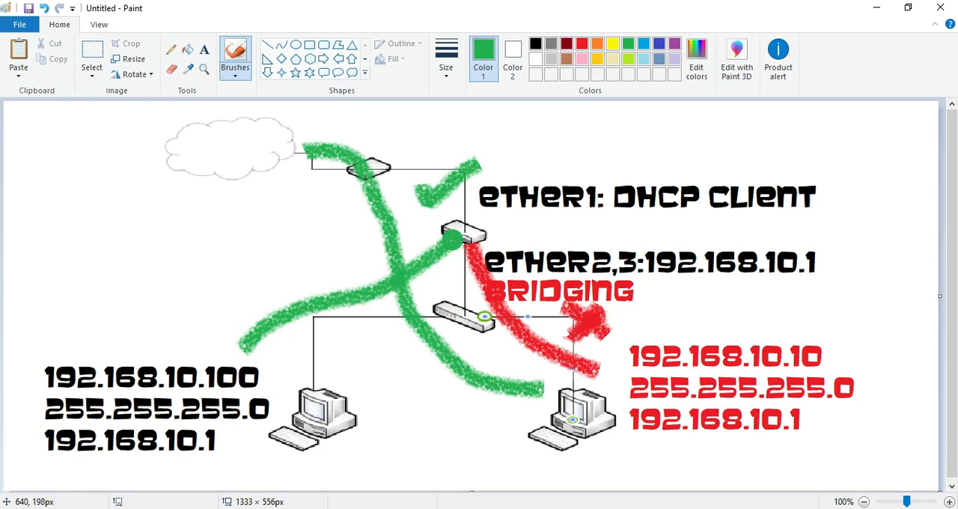
left_click_drag(274, 292, 312, 248)
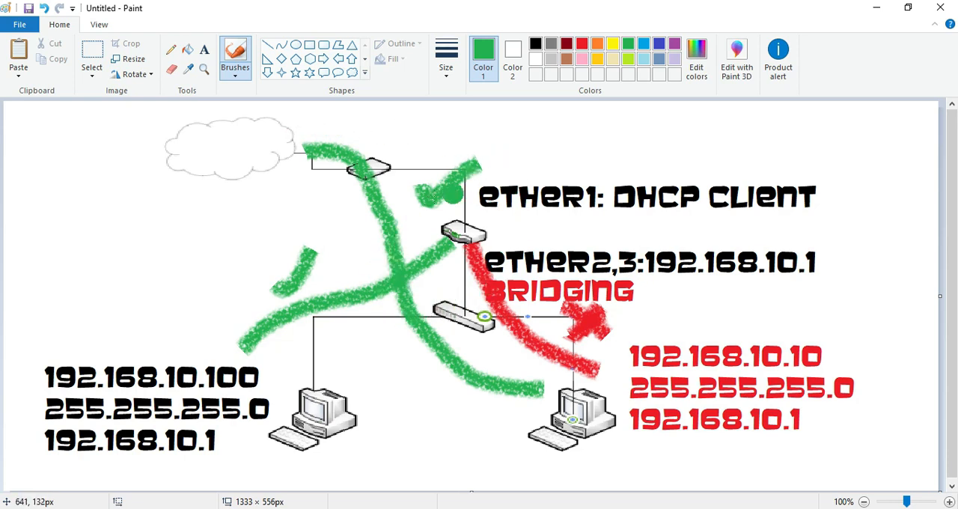
Step: Return to the client virtual machine, launch WinBox, connect to the router at 192.168.10.1, and dismiss the license notice
left_click(878, 9)
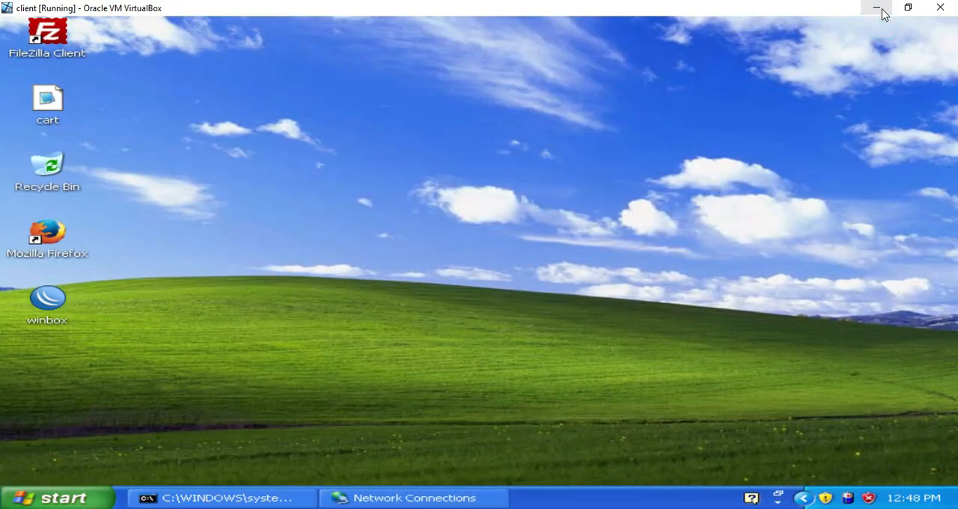
double_click(50, 313)
left_click(550, 275)
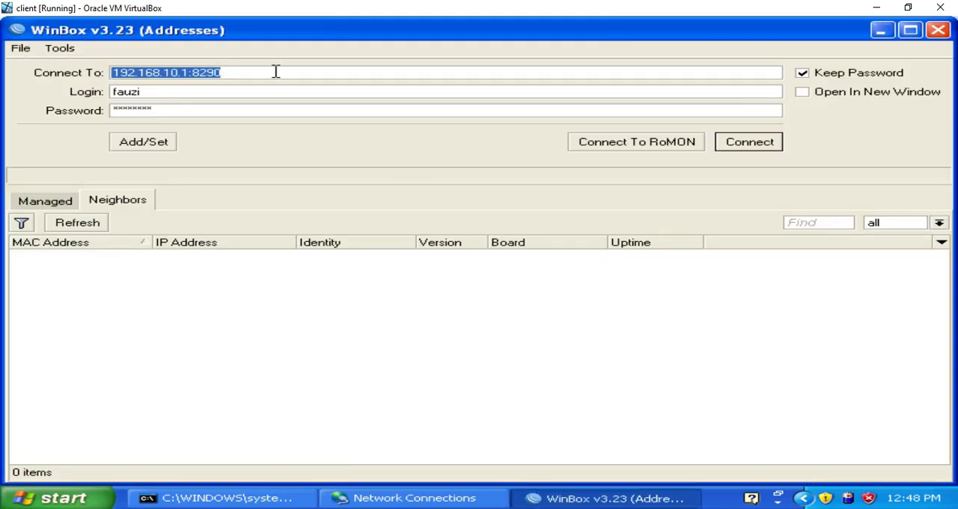
left_click(271, 72)
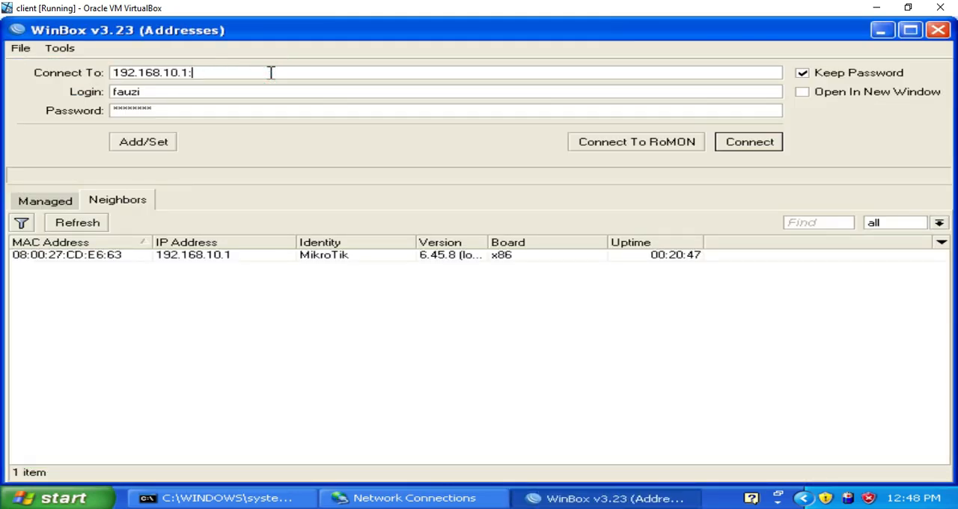
left_click(732, 142)
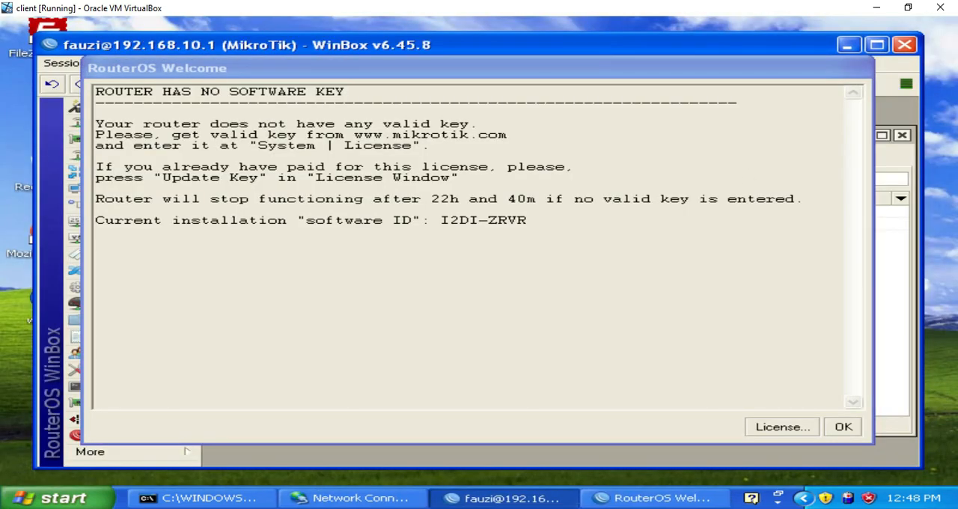
left_click(844, 426)
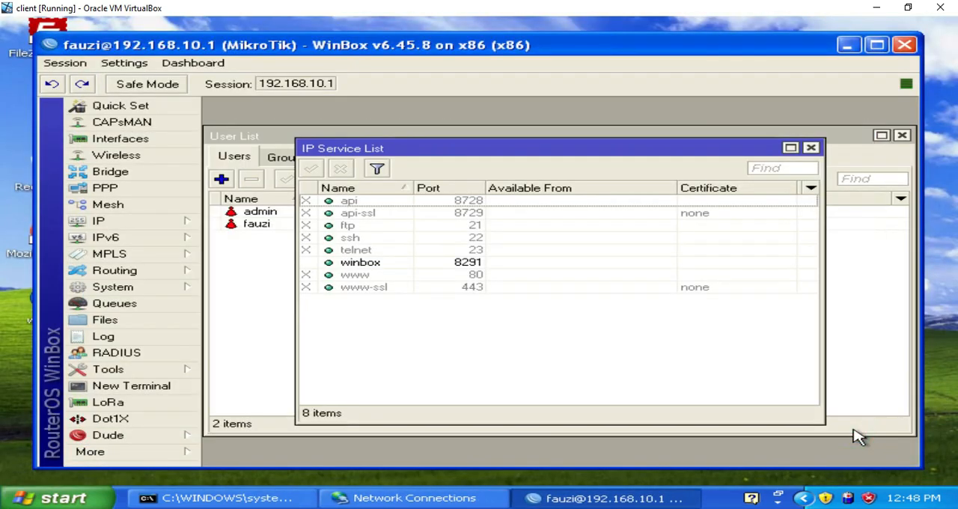
Step: Close the IP Service List and User List windows and open the IP firewall's filter rules
left_click(812, 148)
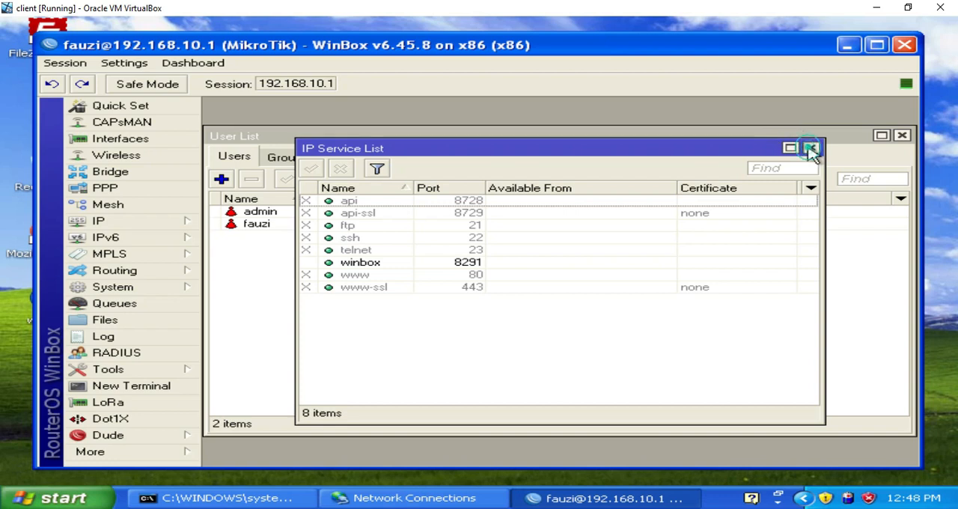
left_click(902, 135)
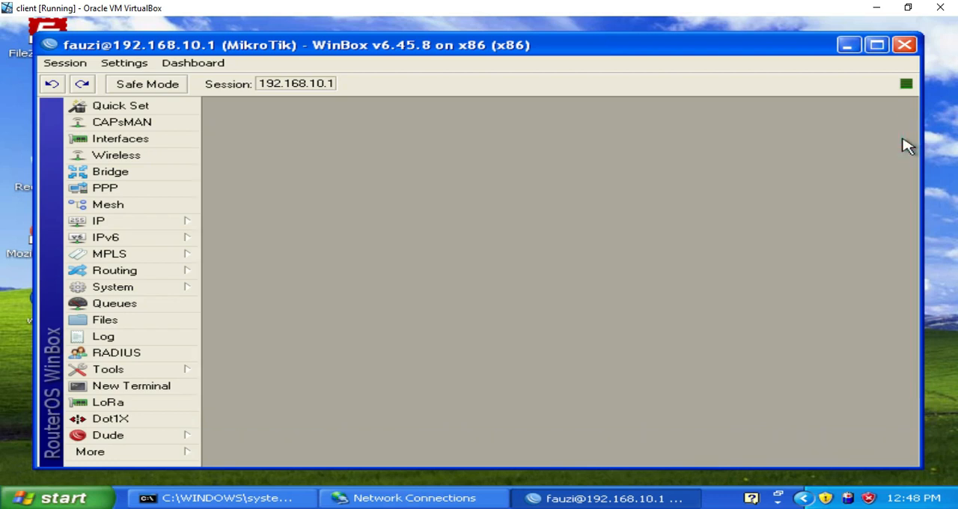
left_click(157, 226)
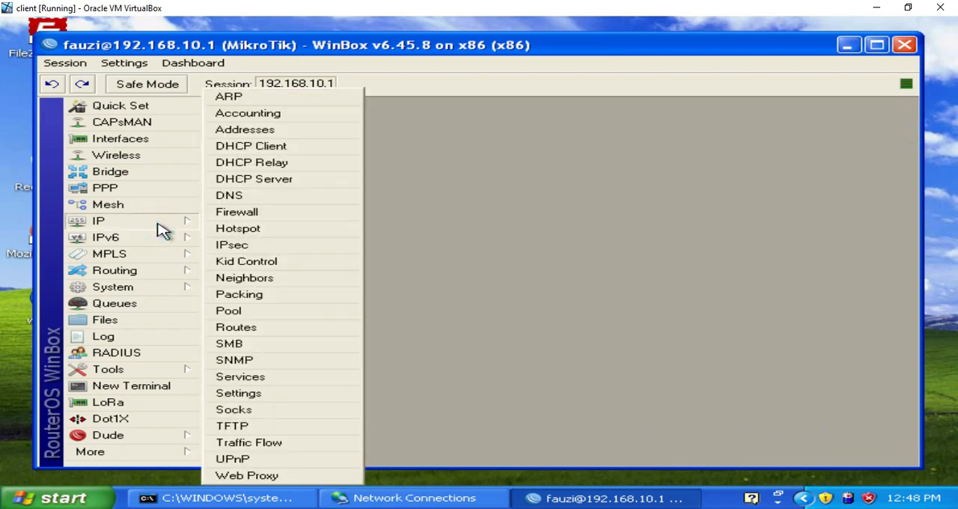
left_click(249, 213)
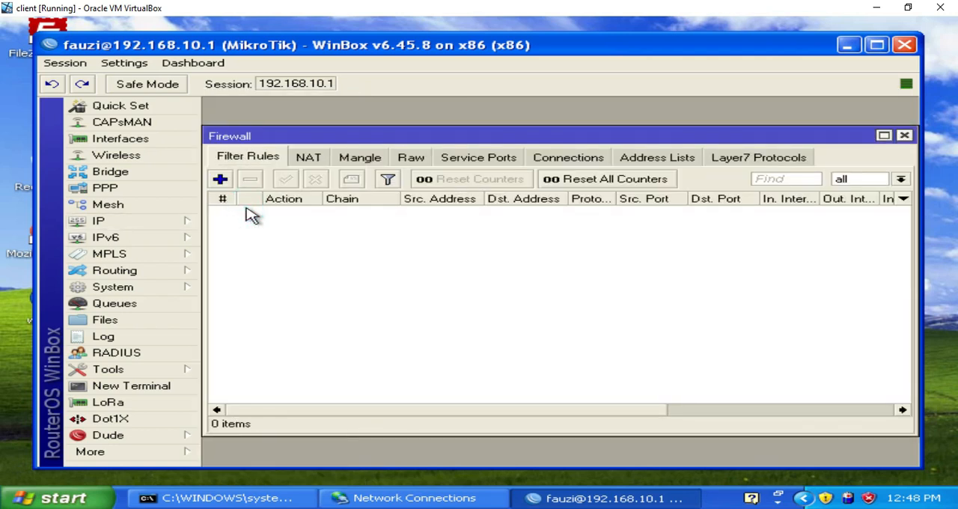
left_click(266, 158)
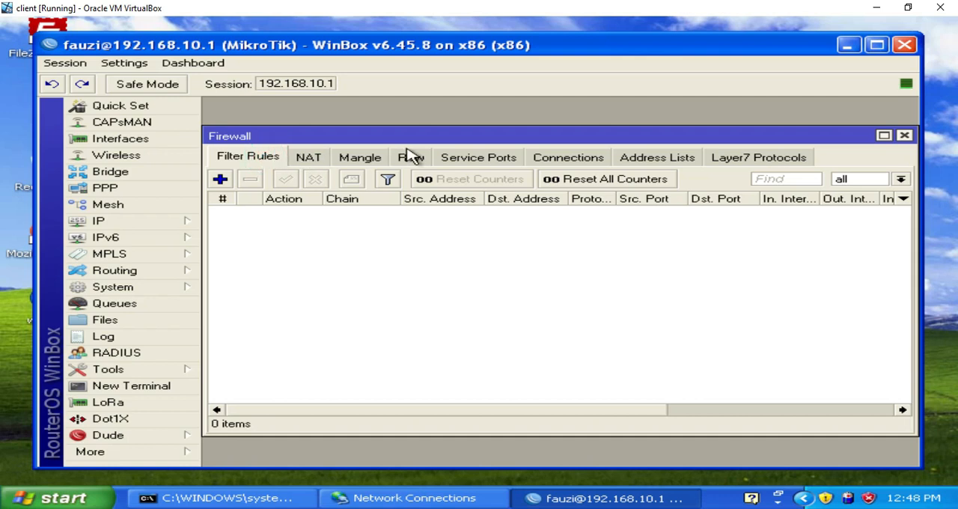
Step: Start a new firewall filter rule, show its available Chain options, and switch to the network diagram in Paint
left_click(225, 182)
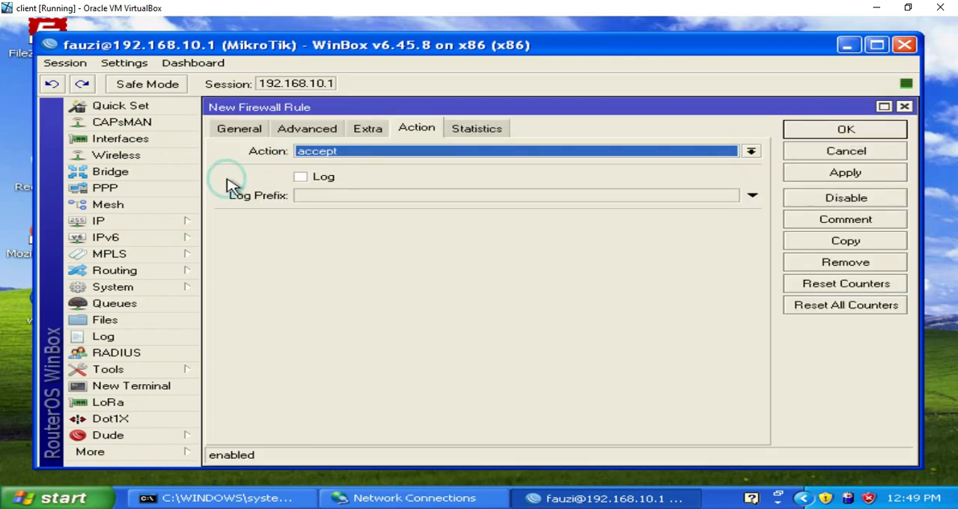
left_click(249, 129)
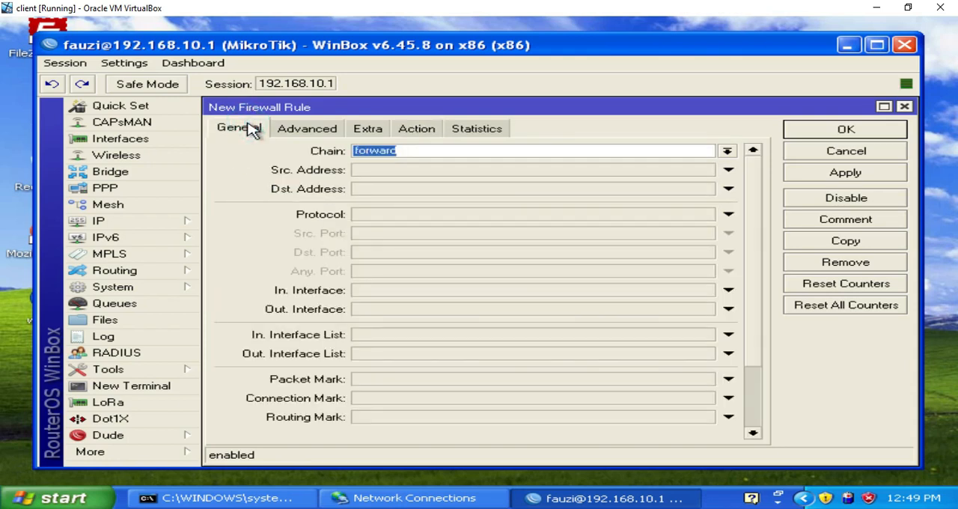
left_click(730, 152)
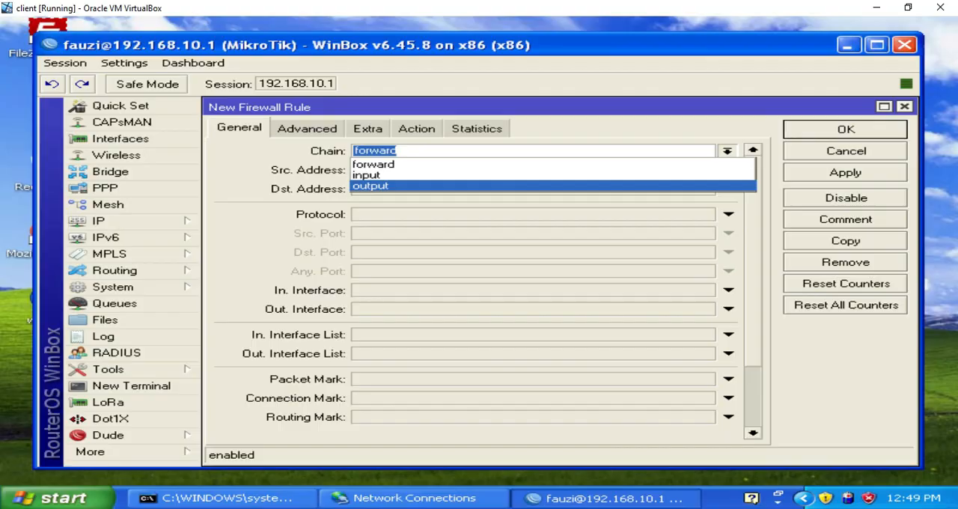
key("alt+Tab")
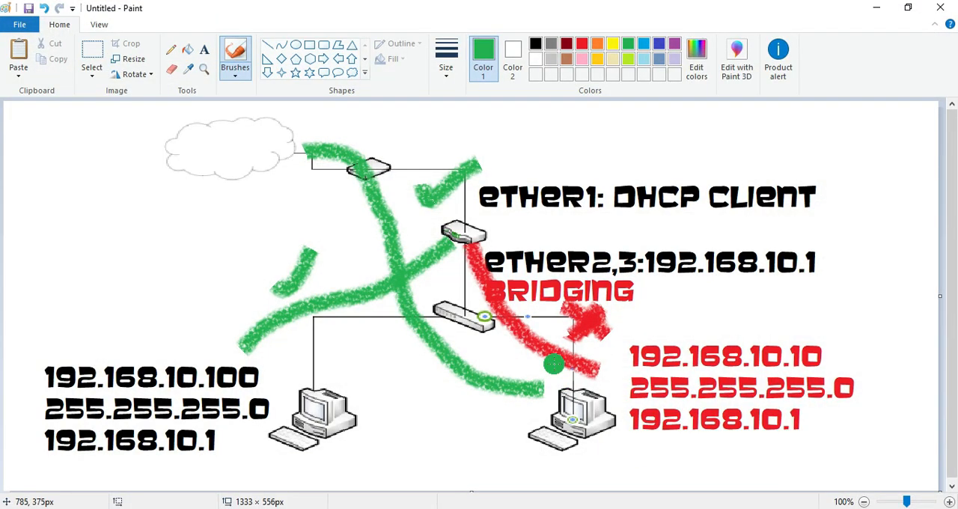
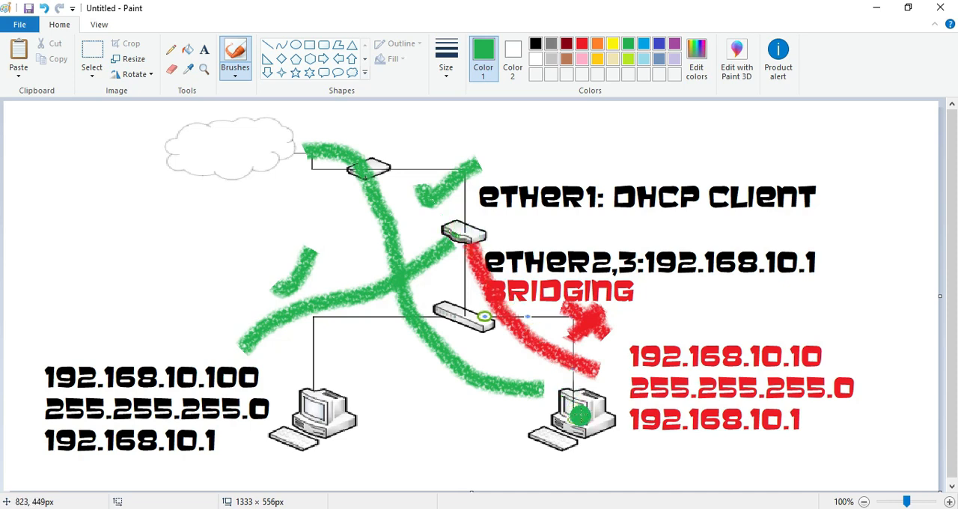
Step: Brush a yellow line from the client computer to the router, a blue line from the client toward the cloud, and a purple line from the router to the modem
left_click(612, 44)
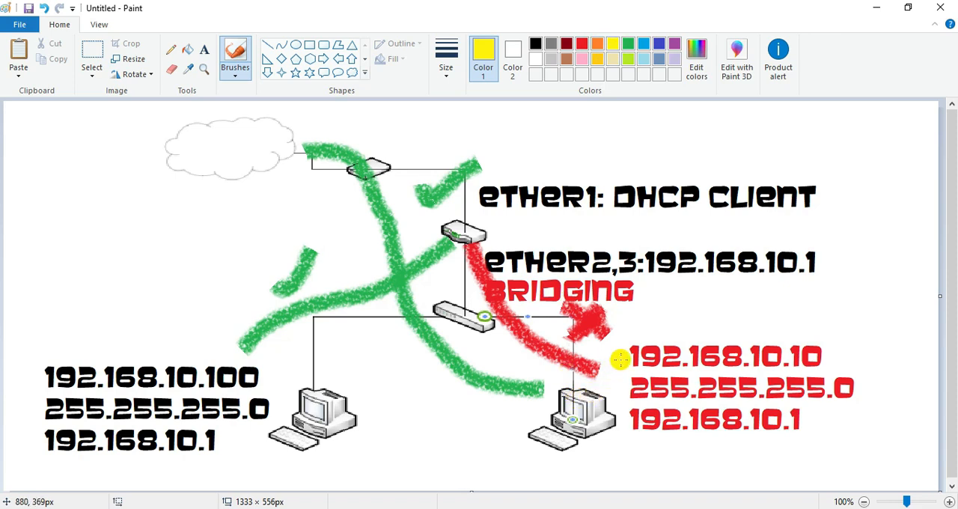
mouse_move(620, 360)
left_mouse_down()
mouse_move(630, 283)
mouse_move(555, 235)
mouse_move(494, 234)
mouse_move(566, 232)
mouse_move(624, 283)
left_mouse_up()
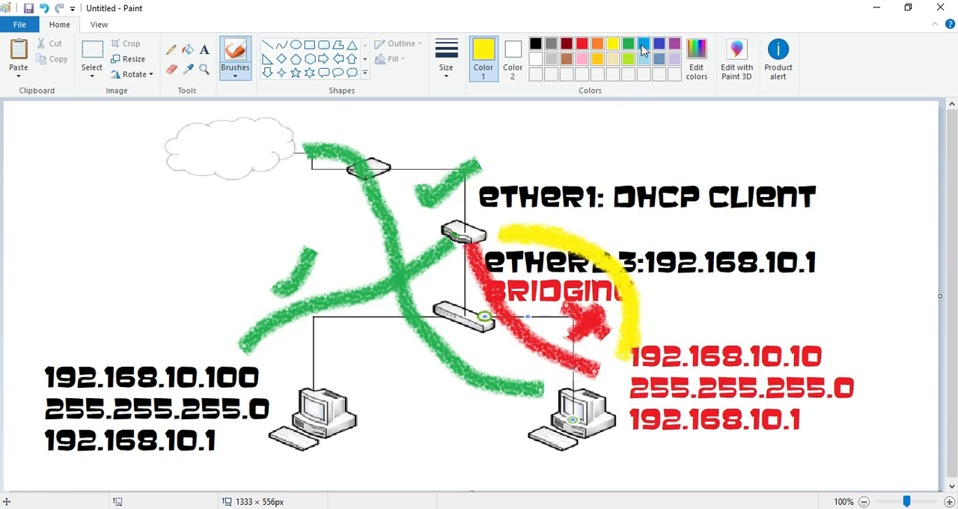
left_click(643, 45)
mouse_move(630, 393)
left_mouse_down()
mouse_move(677, 307)
mouse_move(629, 193)
mouse_move(498, 131)
mouse_move(335, 124)
mouse_move(500, 147)
mouse_move(599, 184)
mouse_move(659, 238)
mouse_move(665, 303)
mouse_move(632, 383)
left_mouse_up()
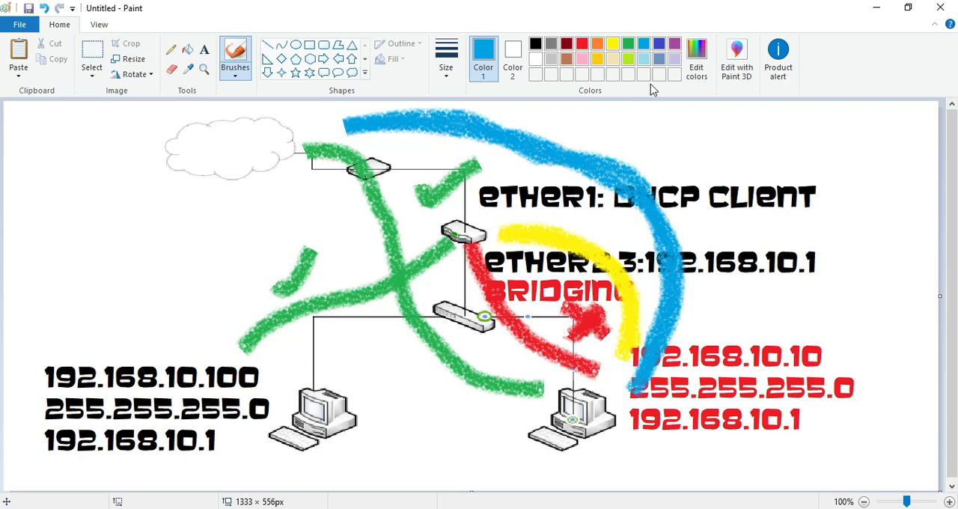
left_click(673, 45)
mouse_move(477, 200)
left_mouse_down()
mouse_move(422, 165)
mouse_move(345, 166)
mouse_move(410, 160)
mouse_move(464, 181)
left_mouse_up()
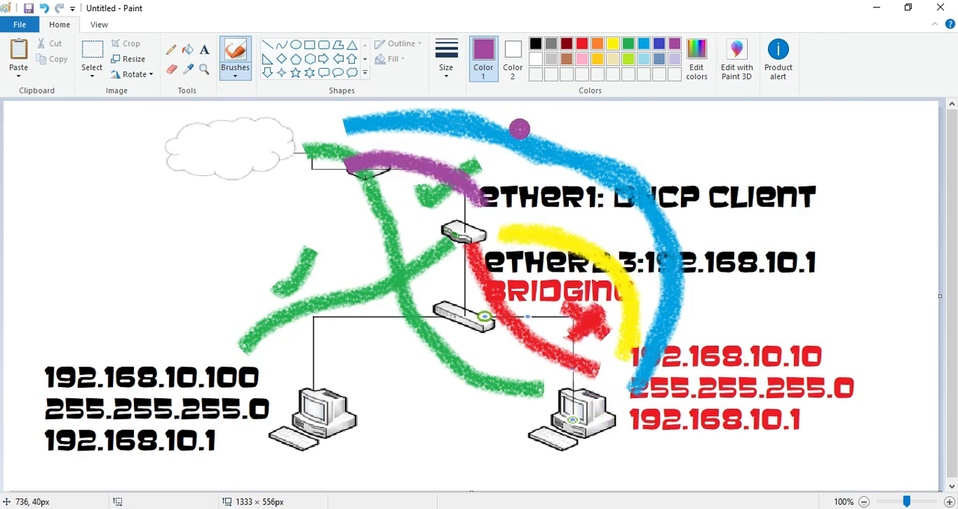
left_click_drag(413, 172, 440, 184)
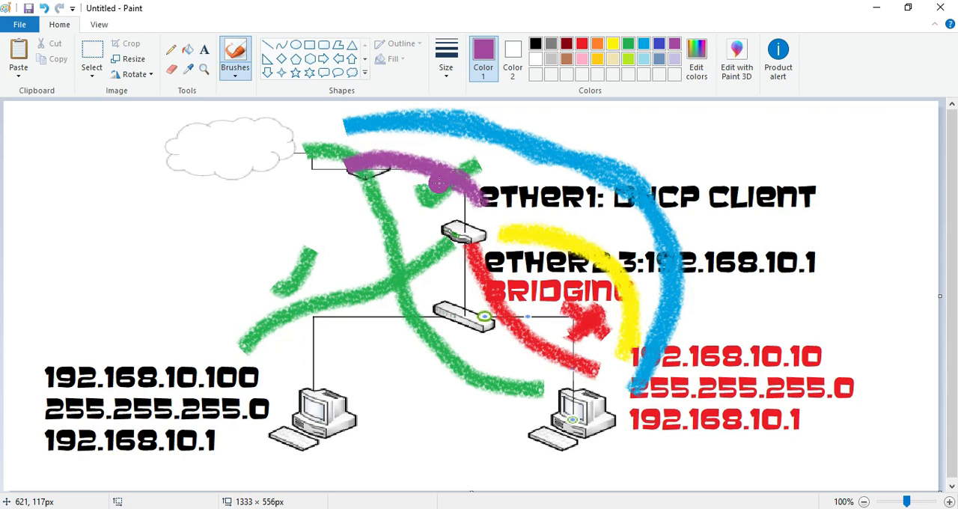
Step: Undo the yellow, blue and purple brush strokes on the network diagram
key("ctrl+z")
key("ctrl+z")
key("ctrl+z")
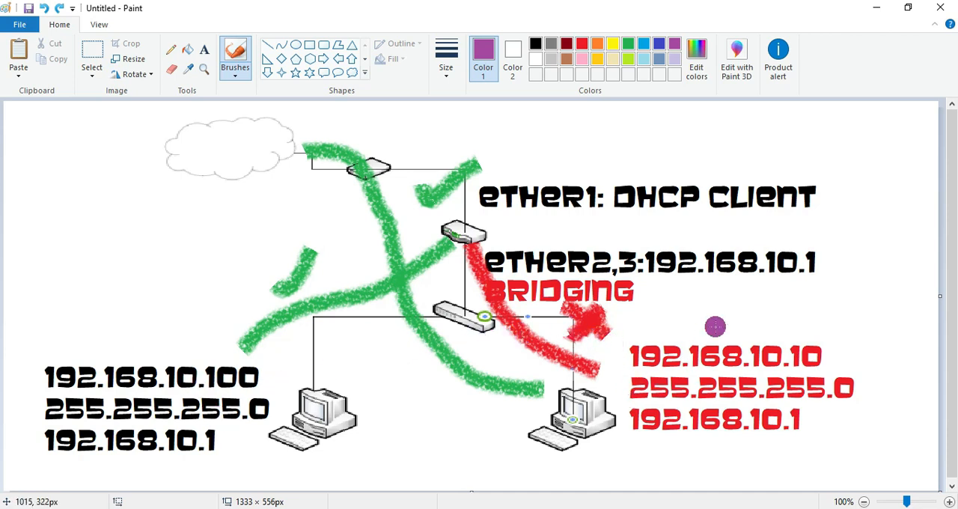
Step: Return to the client virtual machine and set the new firewall rule's chain to input and source address to 192.168.10.100
left_click(873, 10)
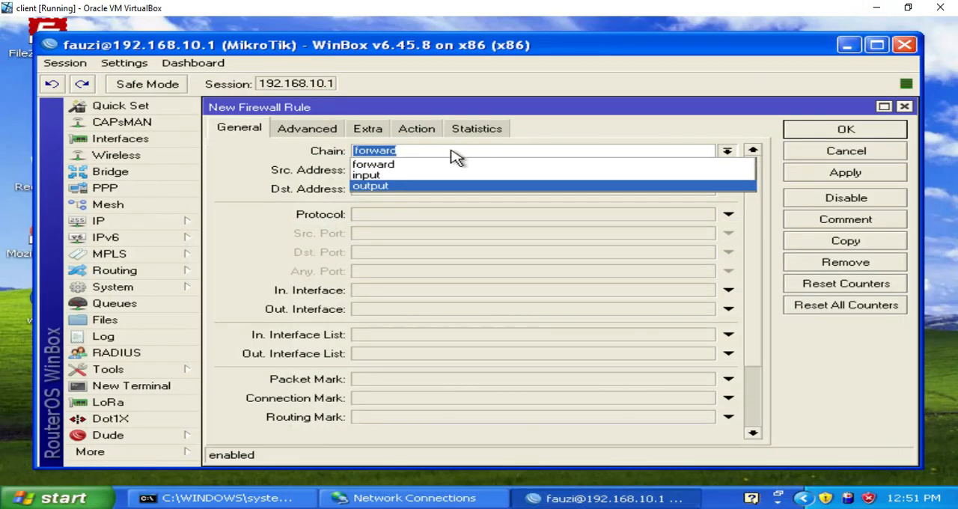
left_click(389, 176)
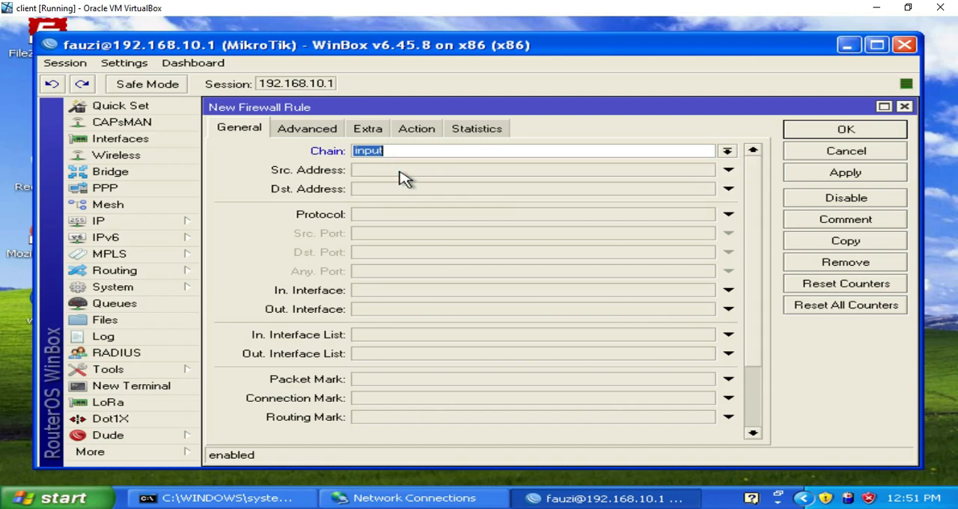
left_click(397, 171)
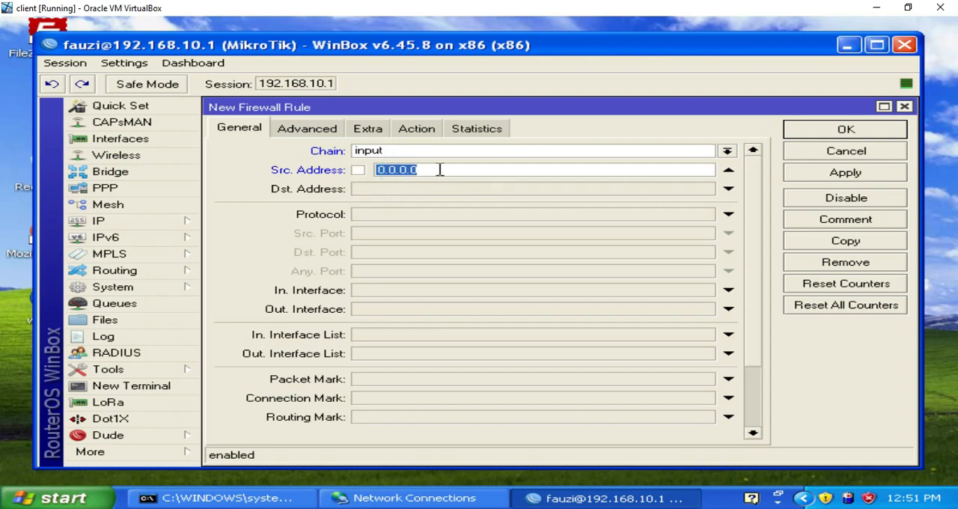
type("192.168.1")
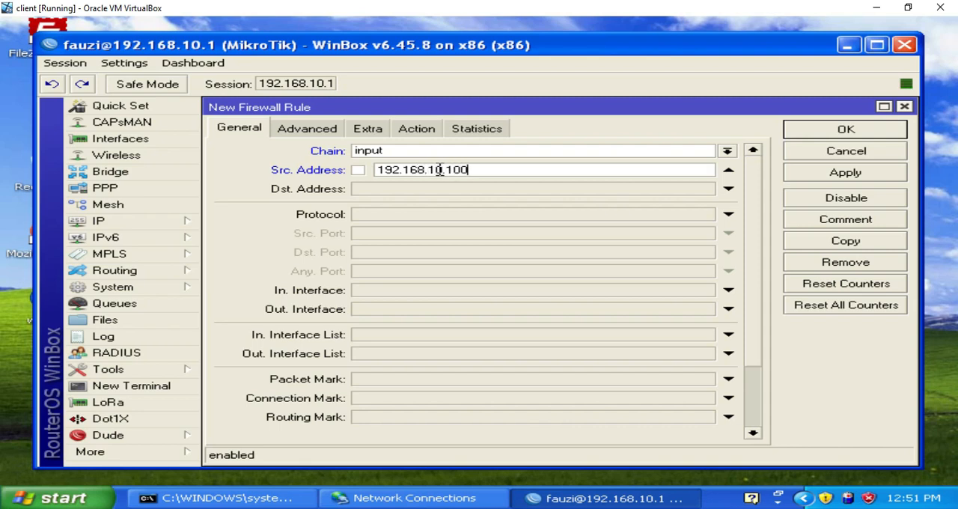
Step: Keep accept as the action for the 192.168.10.100 firewall rule, apply it and close the rule window
left_click(414, 133)
left_click(406, 152)
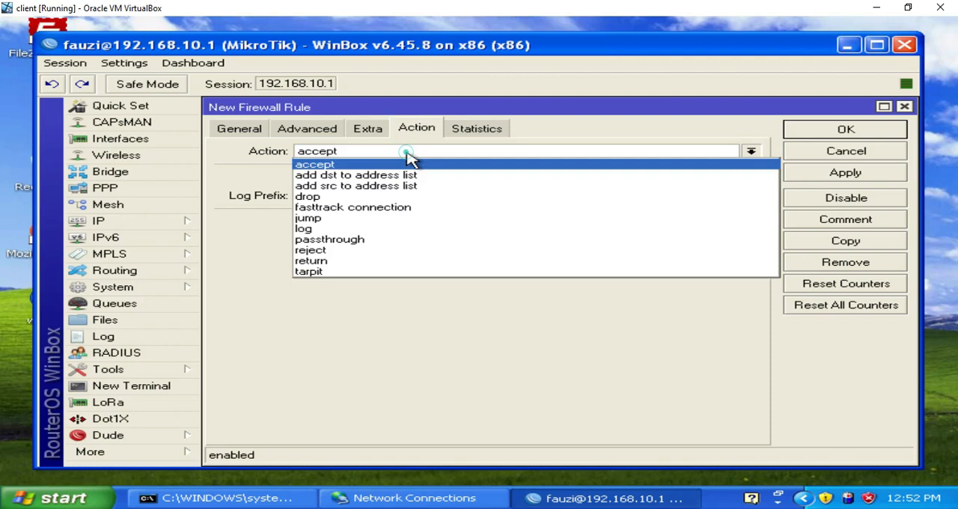
left_click(405, 165)
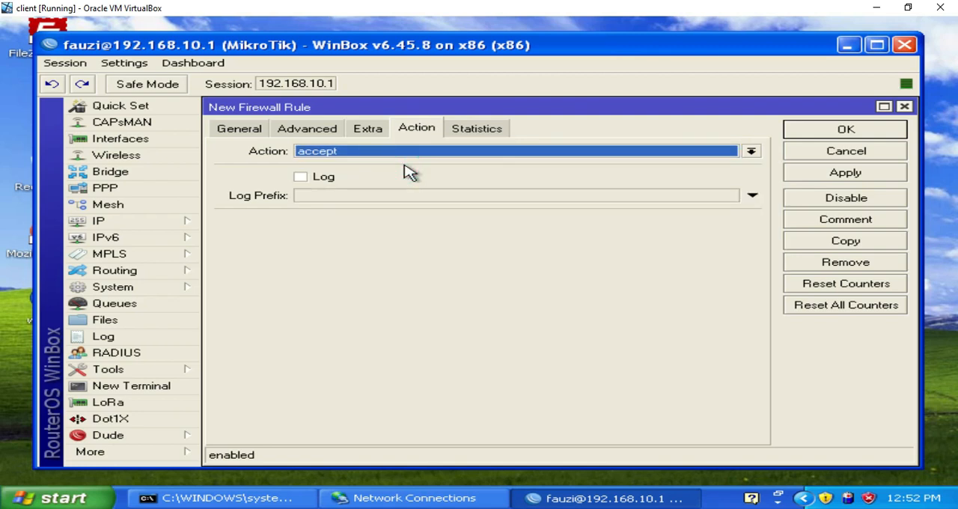
left_click(813, 177)
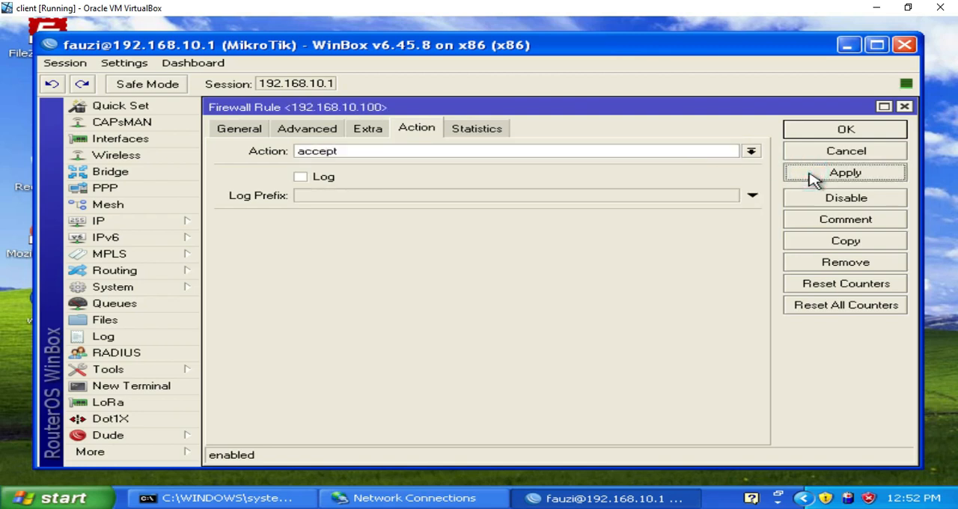
left_click(822, 135)
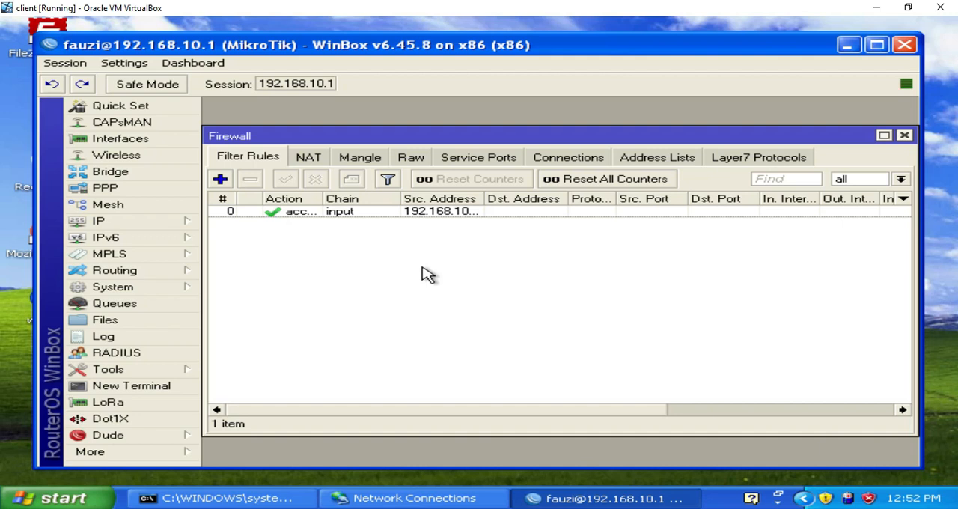
Step: Reopen the accept rule, review its chain and source address, and close it without changes
left_click(380, 214)
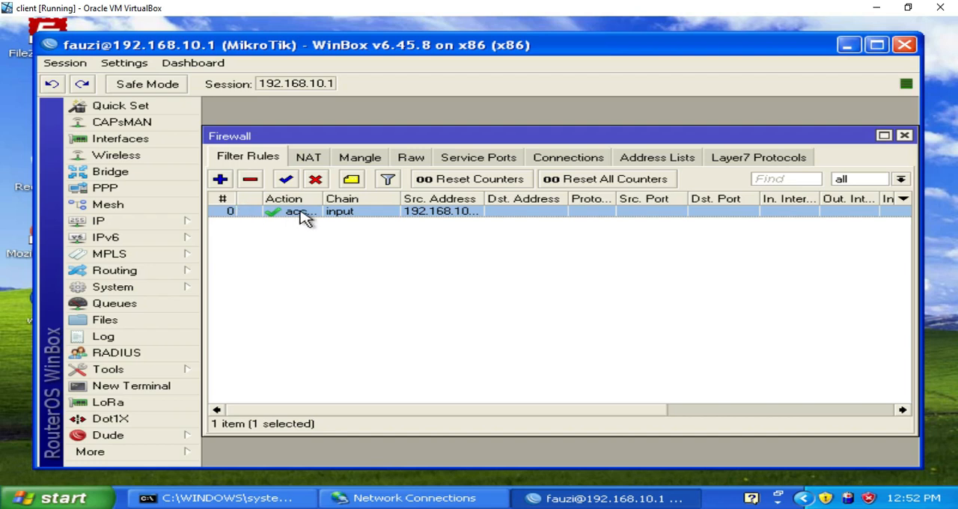
double_click(432, 212)
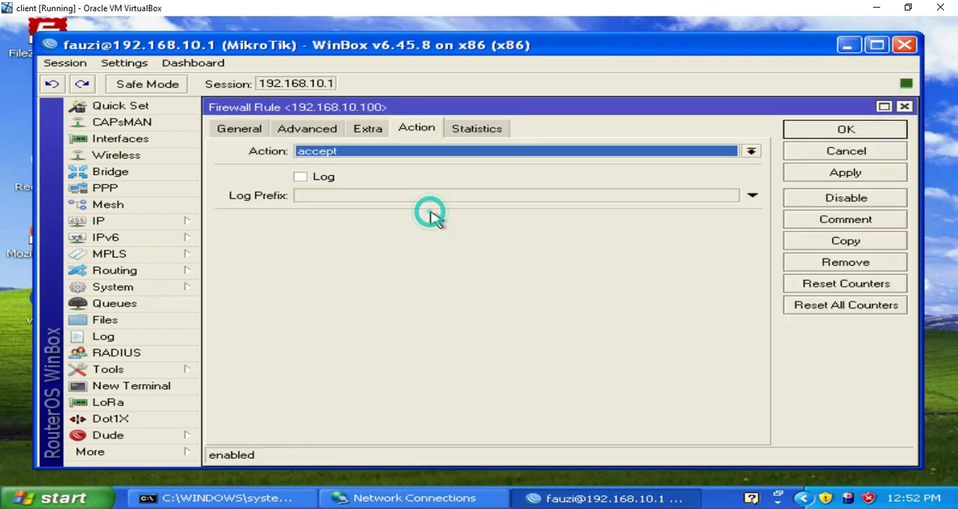
left_click(234, 131)
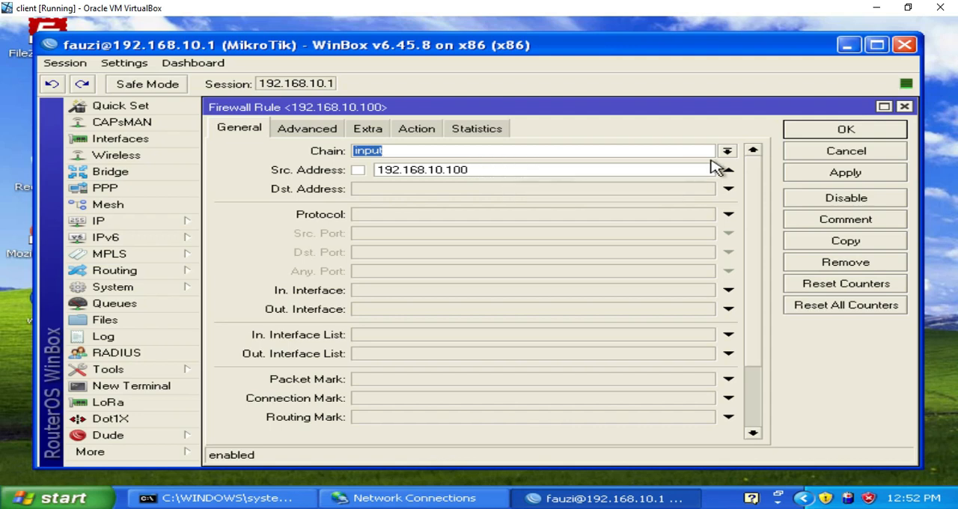
left_click(873, 157)
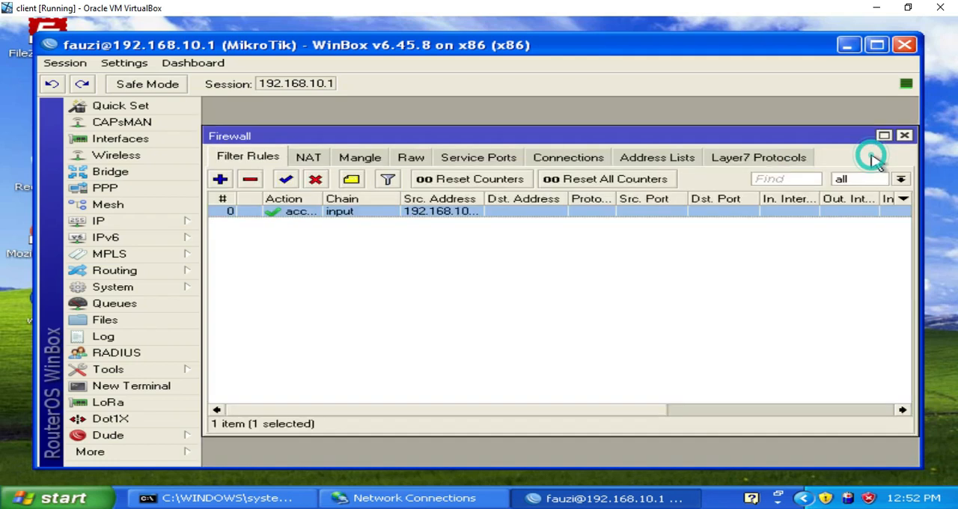
Step: Add a second firewall filter rule with the input chain, no source address, and the drop action
left_click(220, 181)
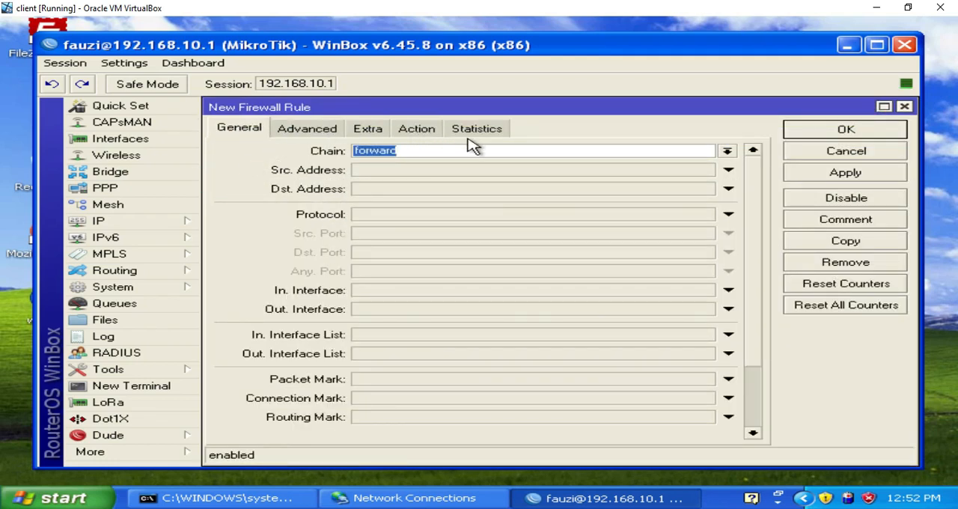
left_click(727, 151)
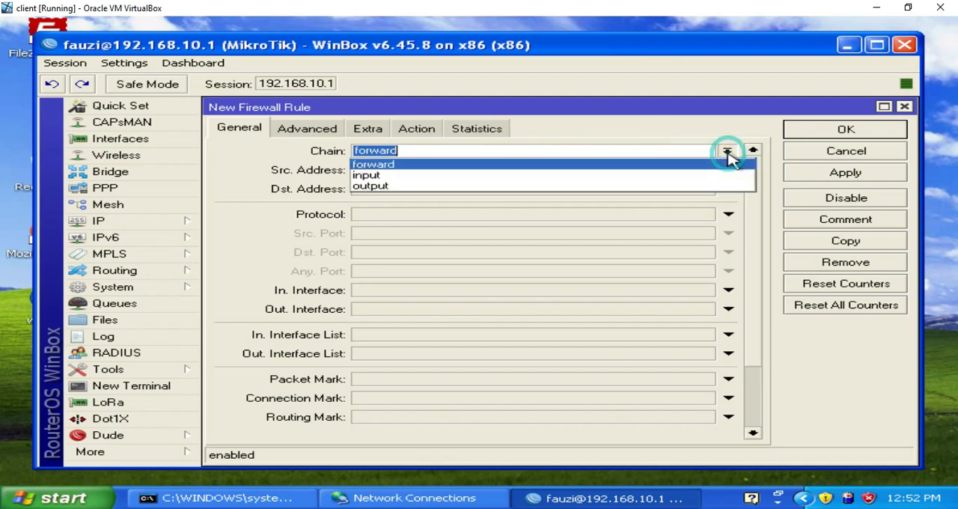
left_click(724, 175)
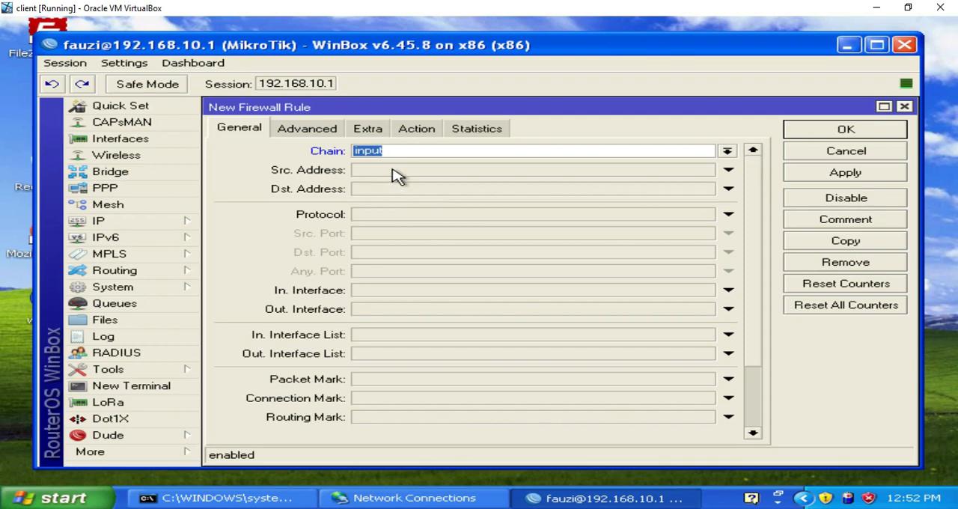
left_click(412, 134)
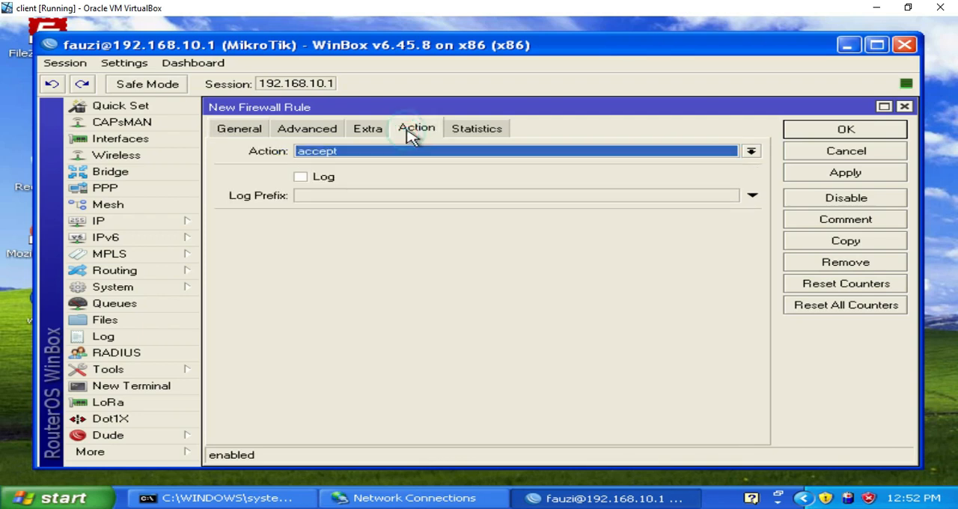
left_click(407, 151)
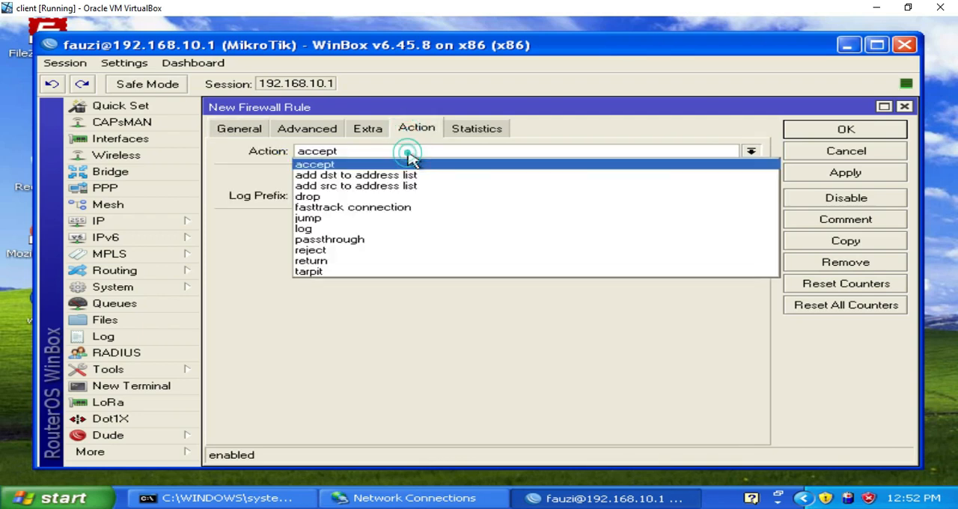
left_click(412, 198)
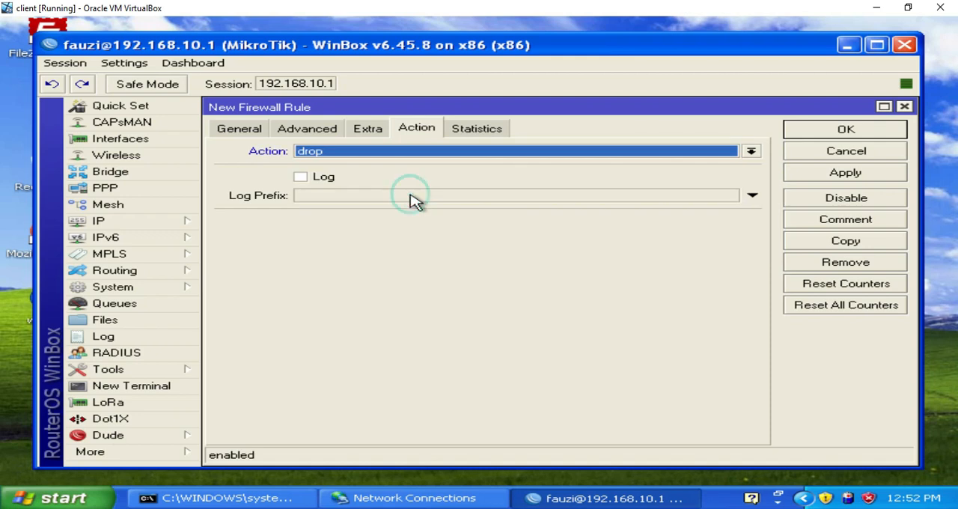
left_click(802, 178)
left_click(818, 132)
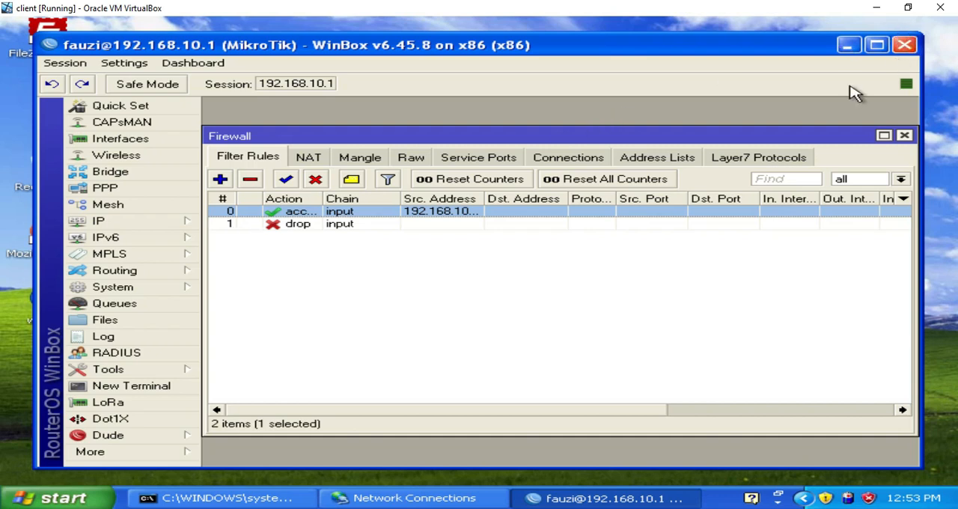
Step: Close WinBox and ping the router at 192.168.10.1 from the command prompt
left_click(905, 45)
left_click(246, 503)
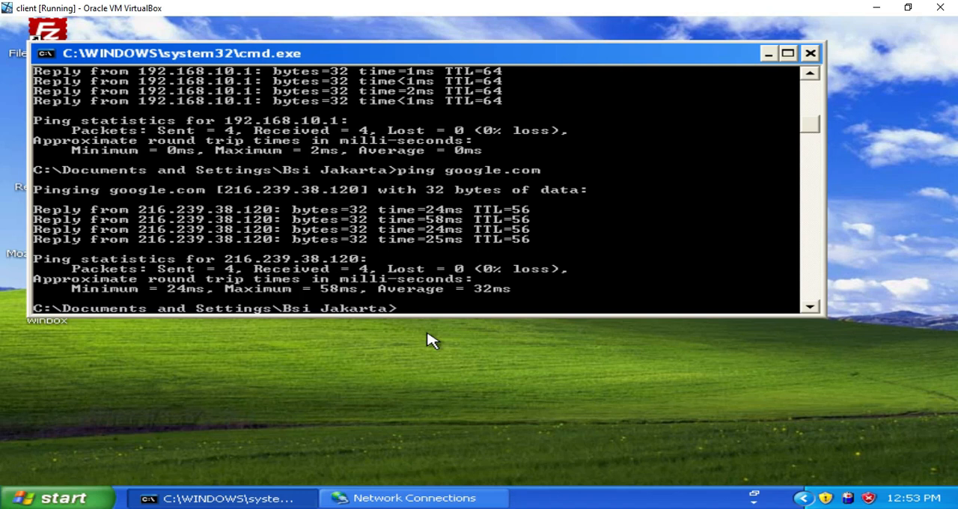
key("Up")
key("Up")
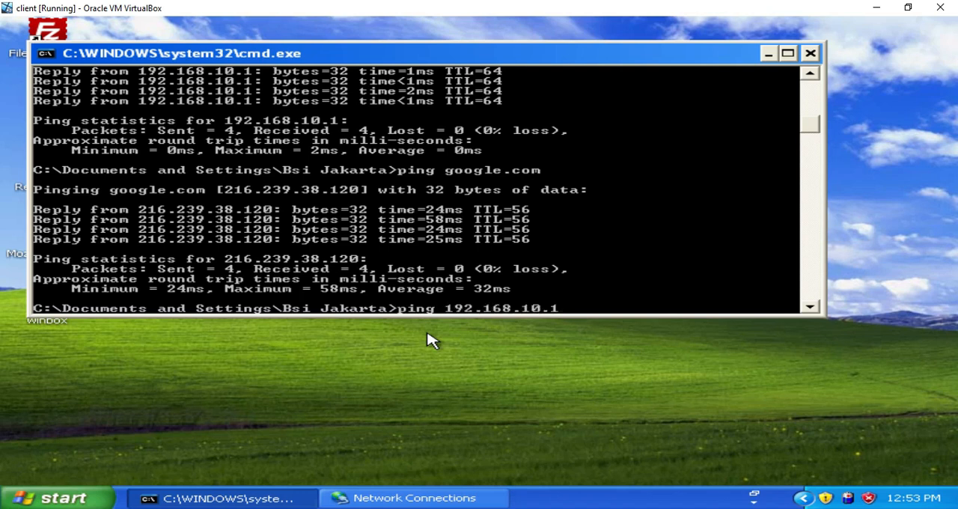
key("Return")
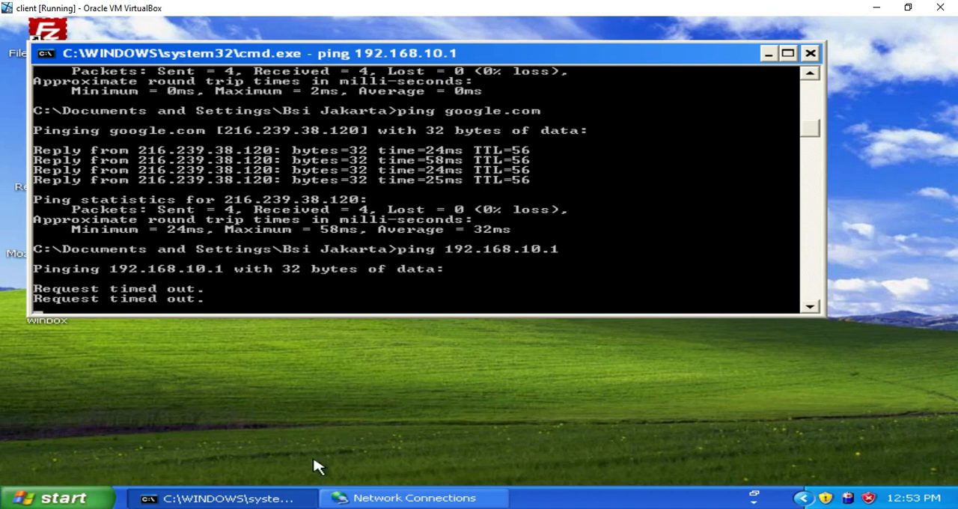
Step: Open the Local Area Connection's Internet Protocol (TCP/IP) properties, consulting the network diagram in Paint before returning to the virtual machine
left_click(352, 498)
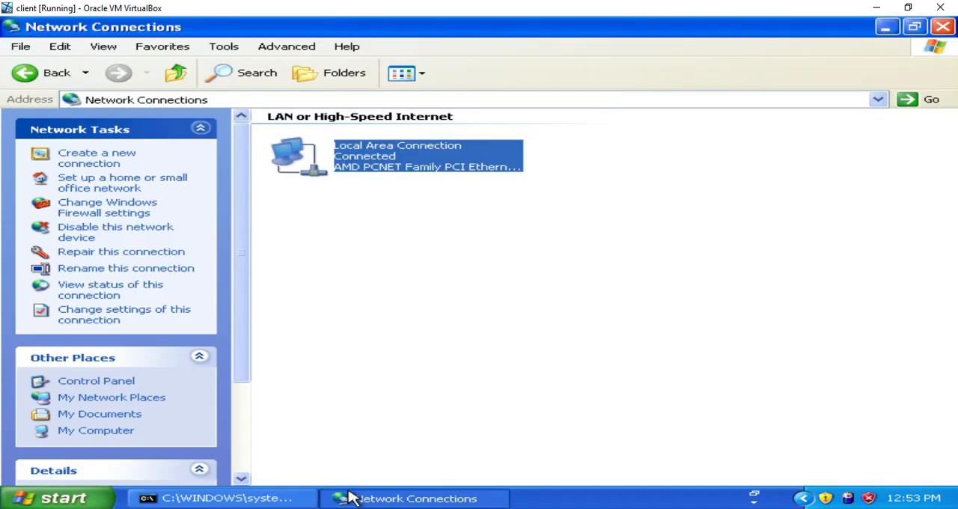
double_click(395, 167)
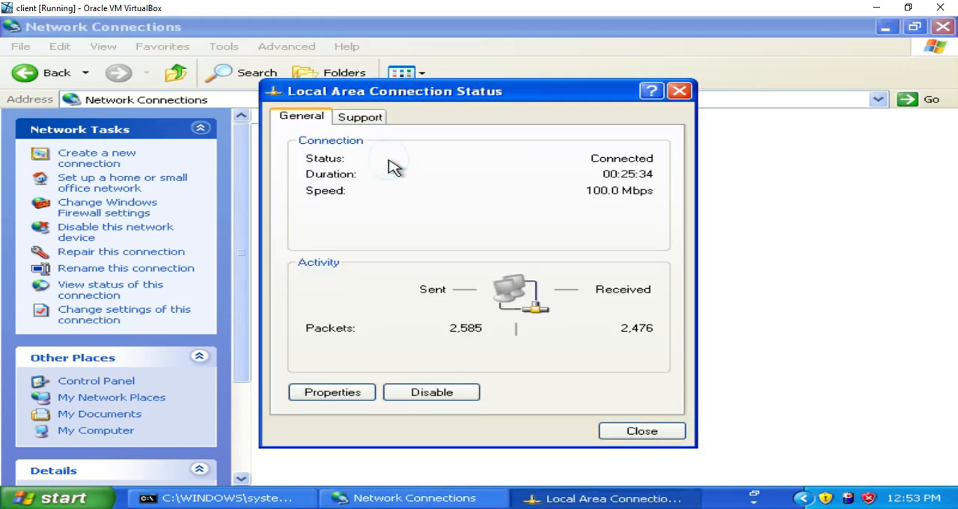
left_click(371, 394)
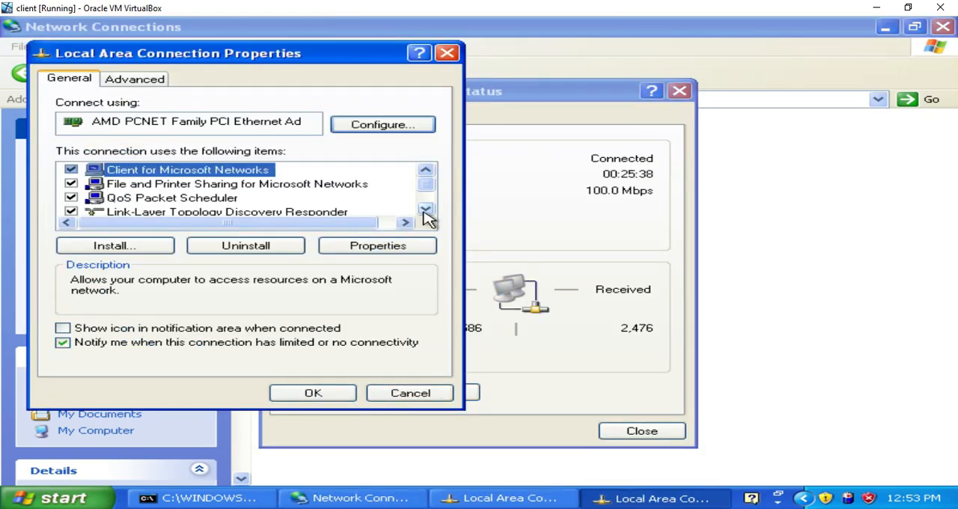
left_click(425, 210)
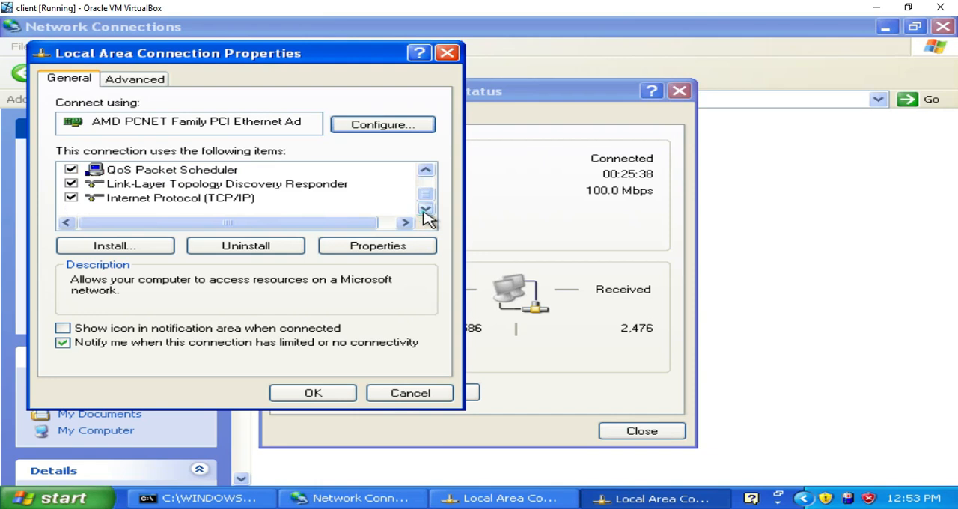
left_click(253, 200)
left_click(366, 247)
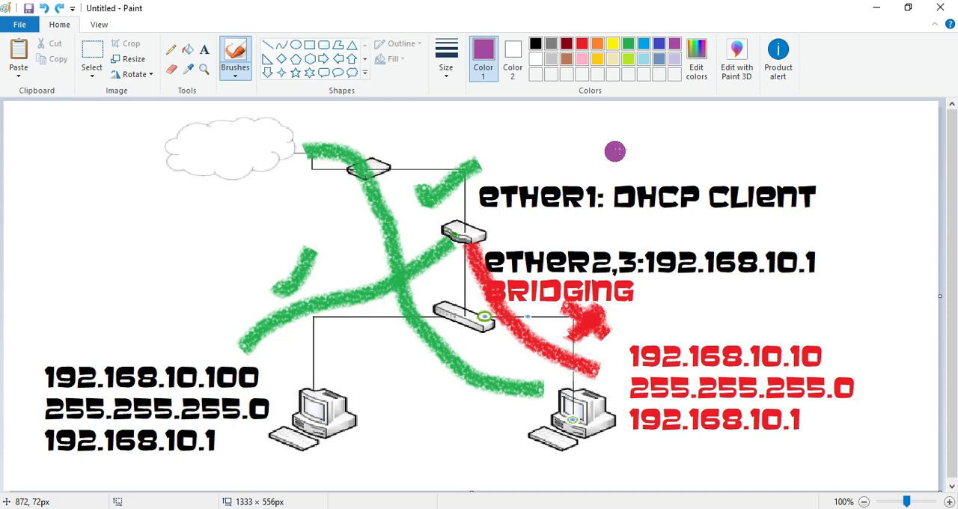
left_click(879, 10)
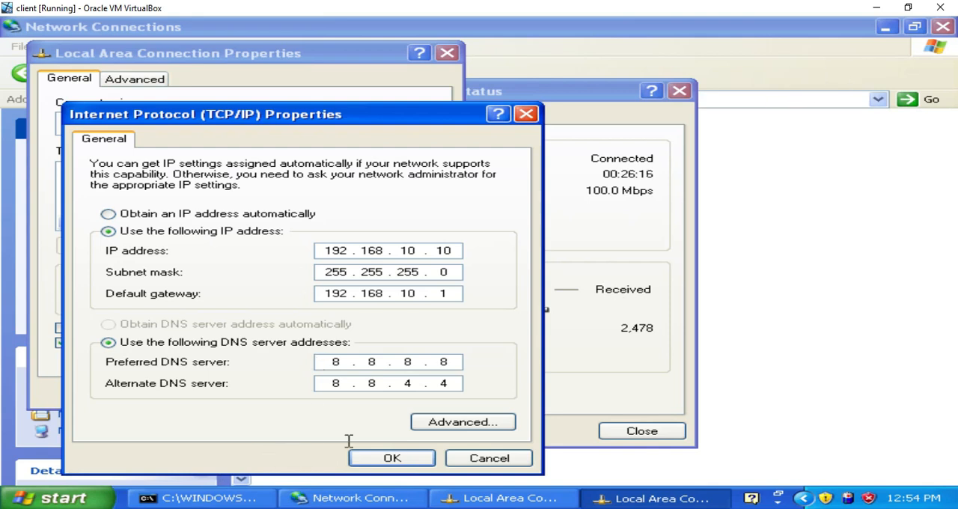
Step: Close the TCP/IP properties, connection properties and connection status dialogs without changes, and minimize the Network Connections window
left_click(528, 112)
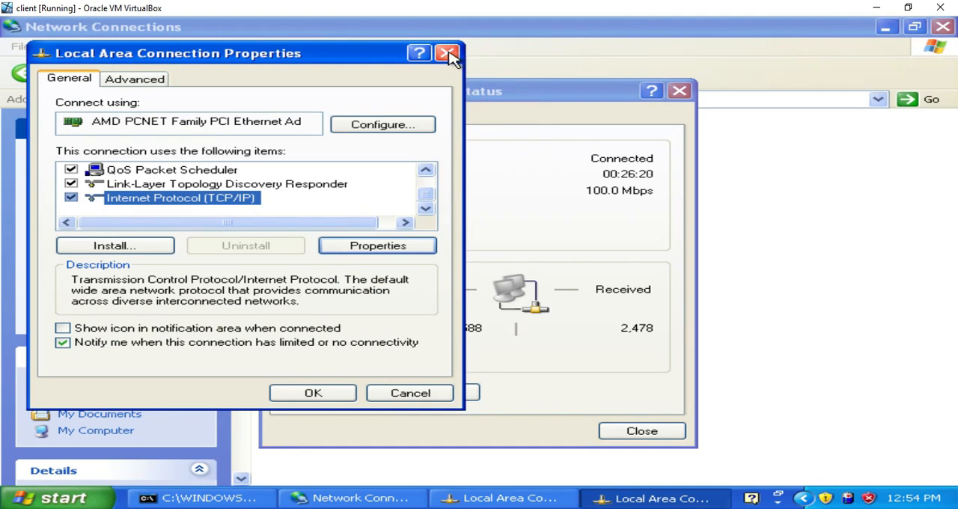
left_click(448, 54)
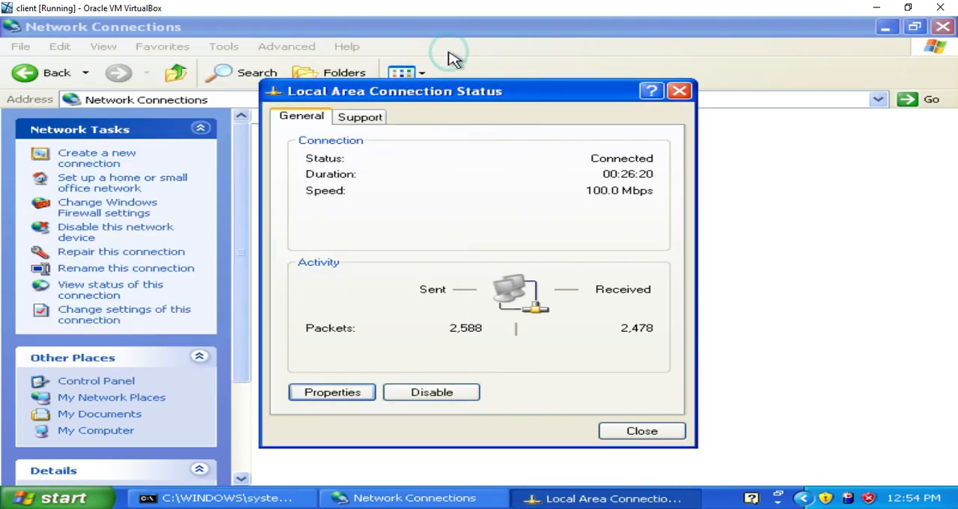
left_click(680, 91)
left_click(877, 8)
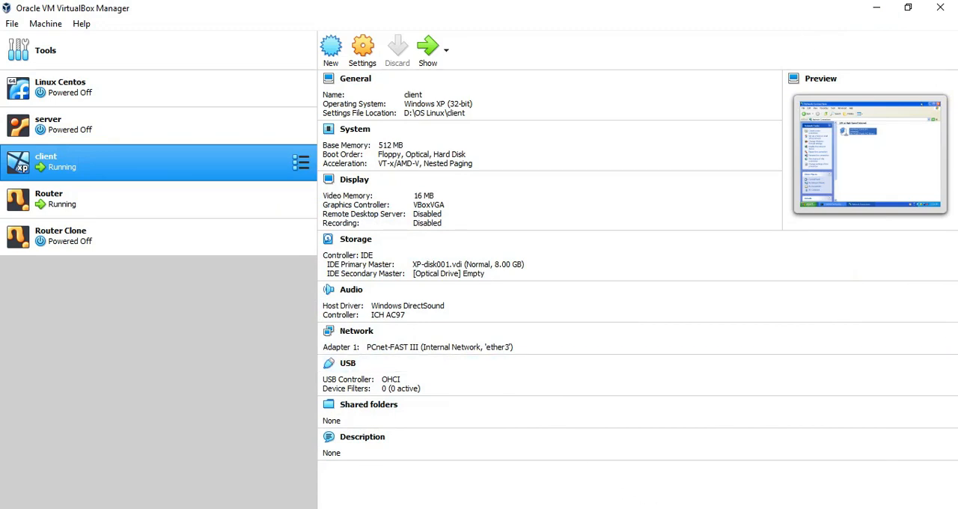
mouse_move(739, 508)
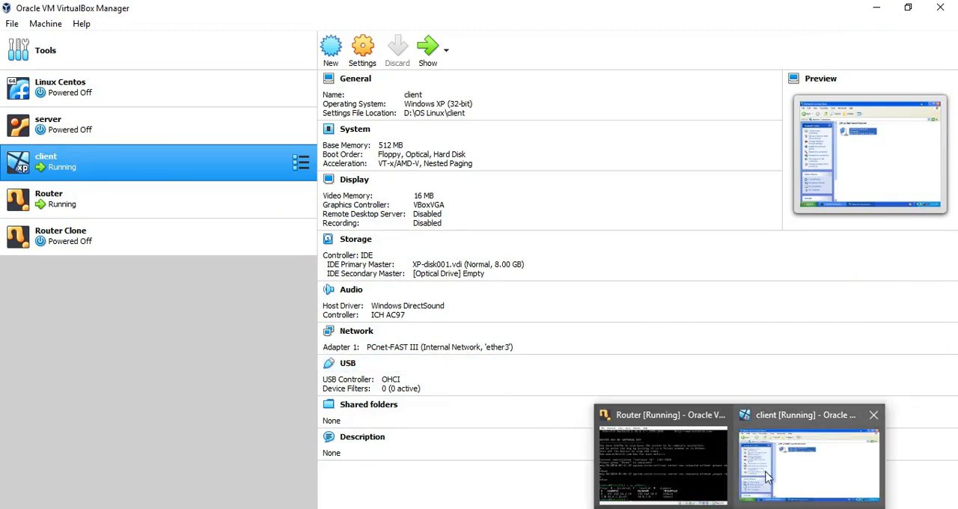
left_click(808, 457)
left_click(886, 28)
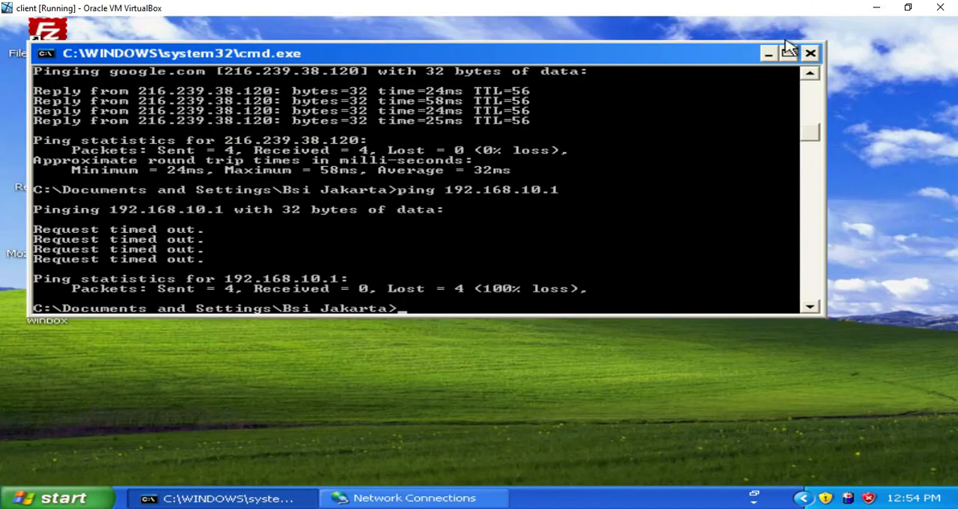
Step: Minimize the command prompt, run WinBox from the desktop, try to connect to 192.168.10.1 with the saved login, and close it
left_click(769, 53)
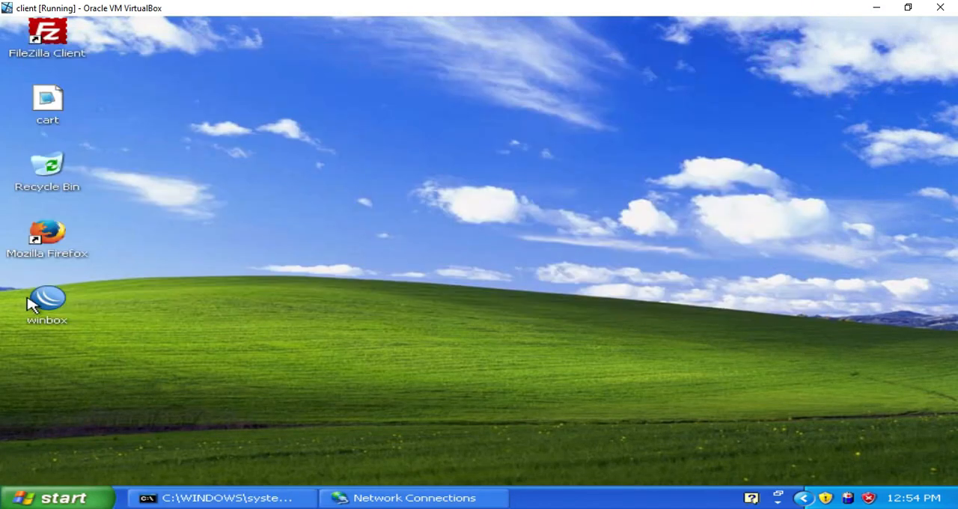
left_click(42, 298)
double_click(57, 310)
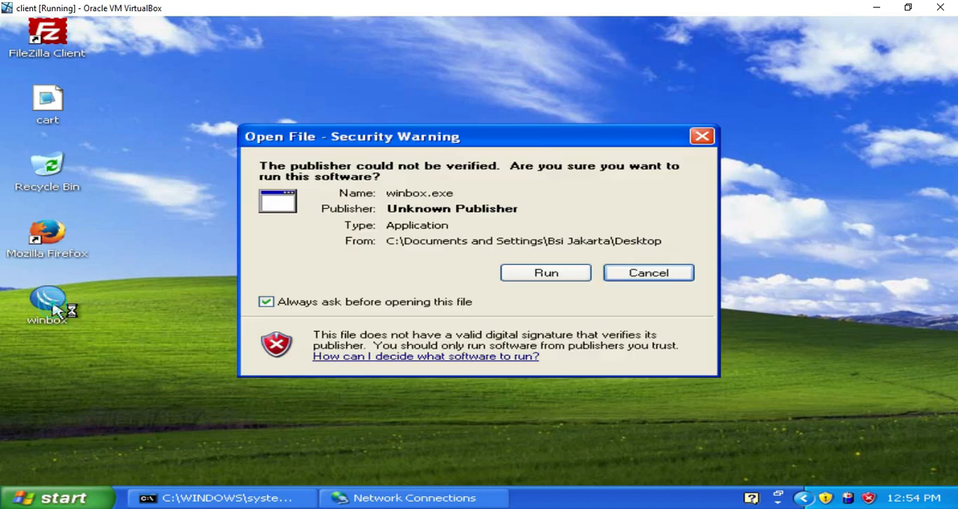
left_click(579, 279)
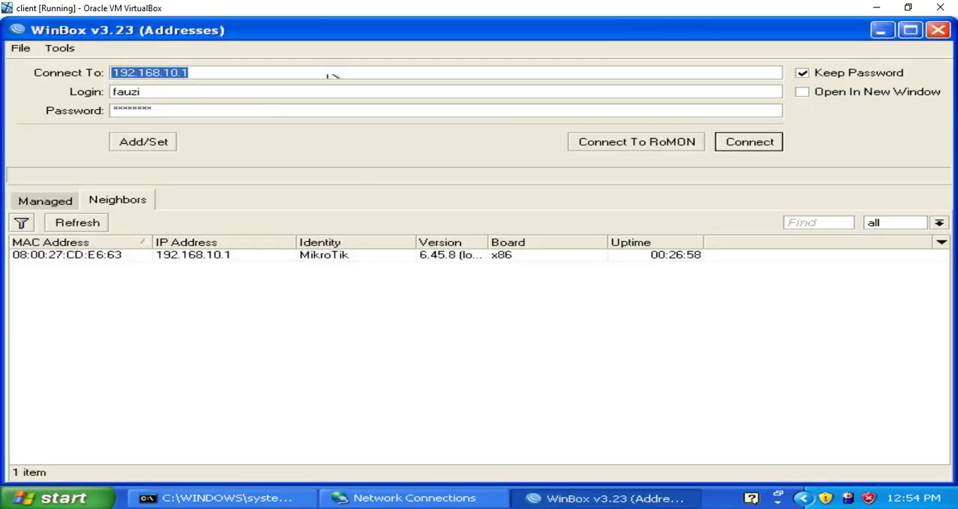
left_click(735, 138)
left_click(739, 143)
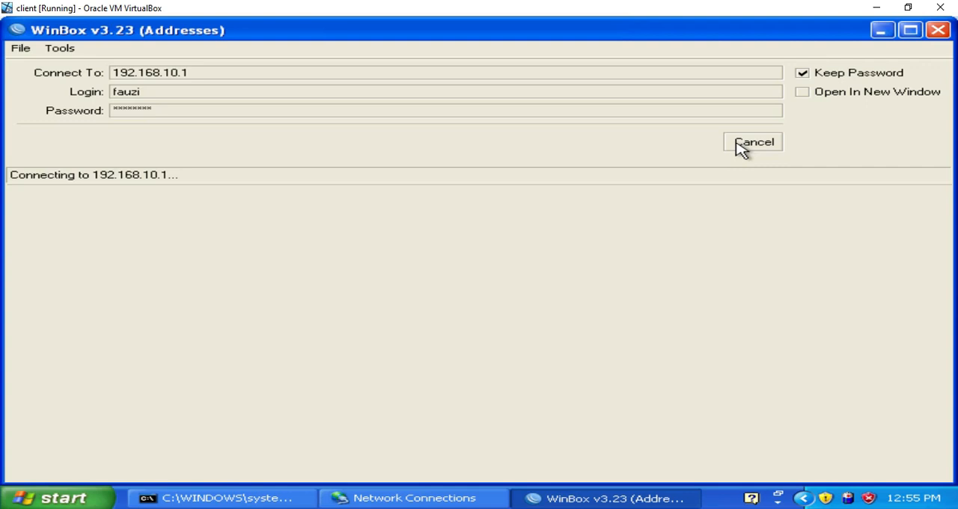
left_click(939, 32)
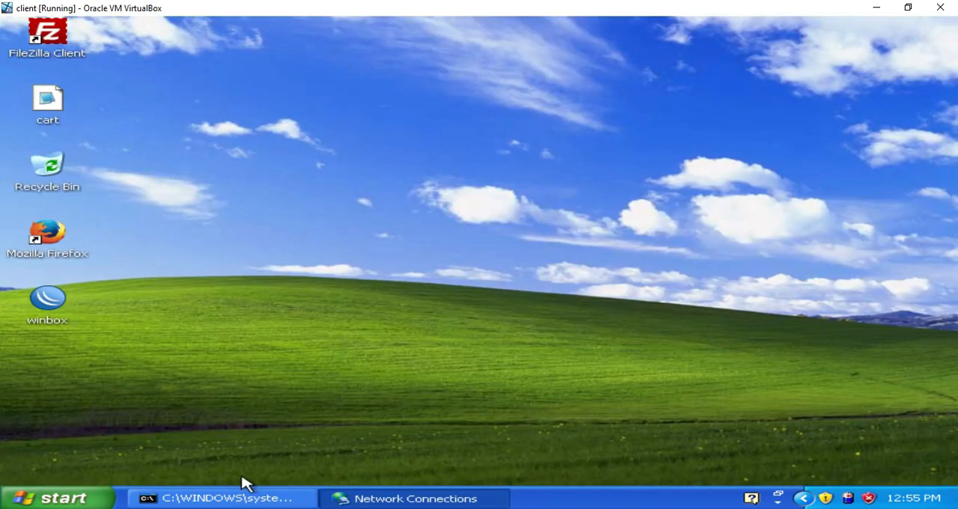
Step: Ping google.com from the command prompt, consulting the network diagram in Paint before returning to the client virtual machine
left_click(235, 501)
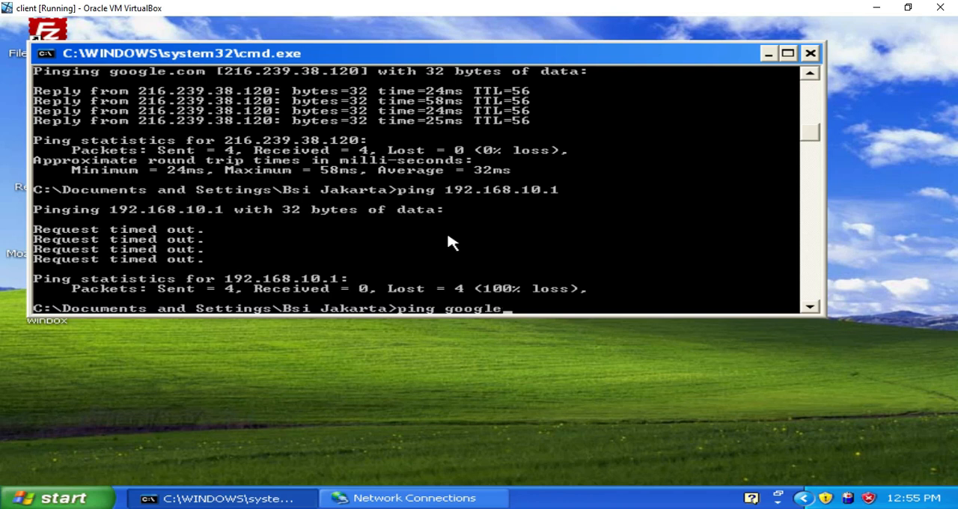
key("Return")
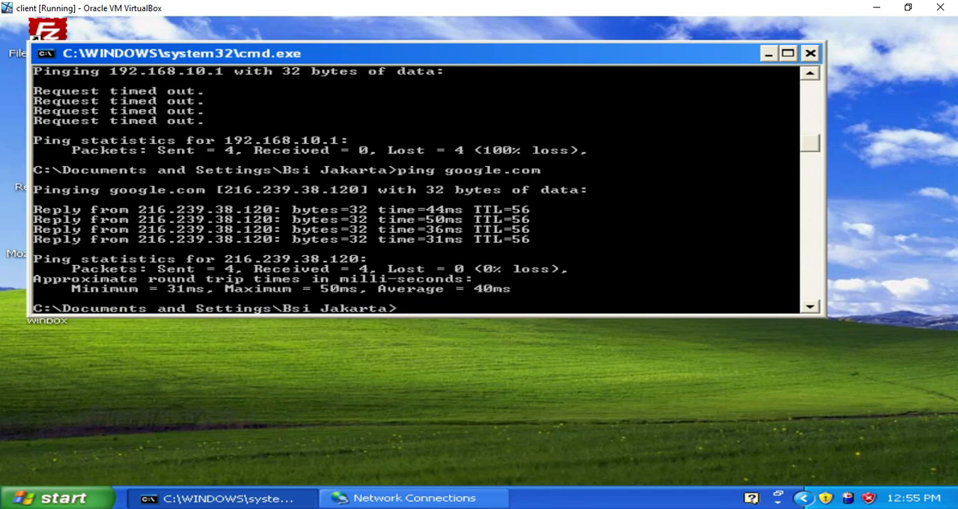
key("alt+Tab")
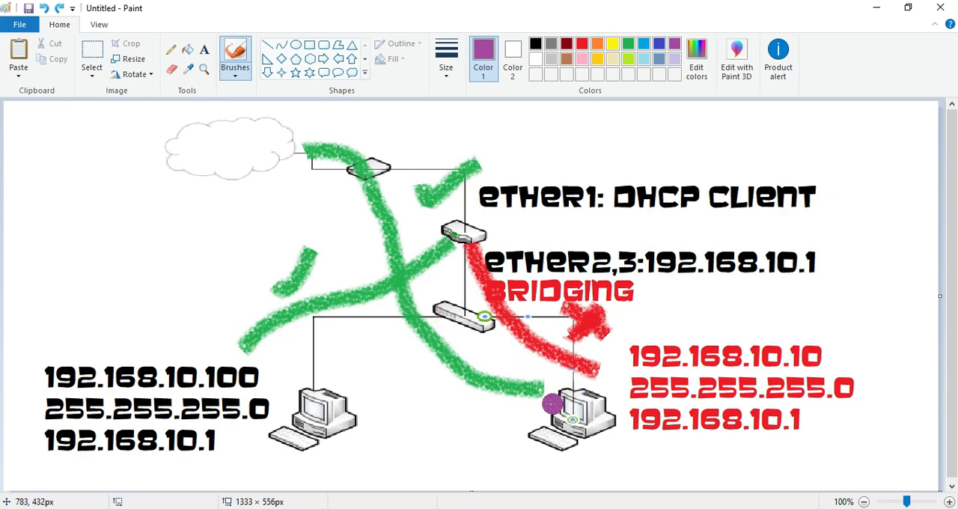
left_click(787, 508)
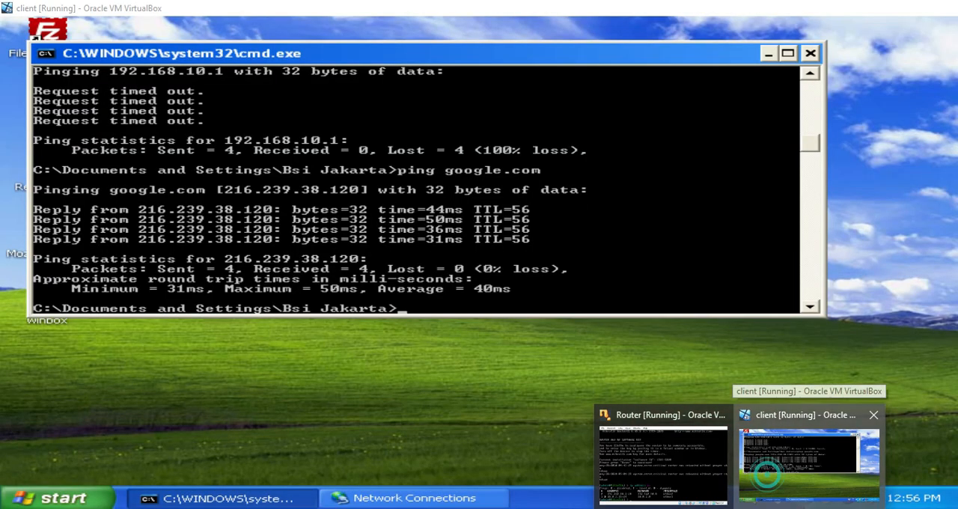
left_click(768, 475)
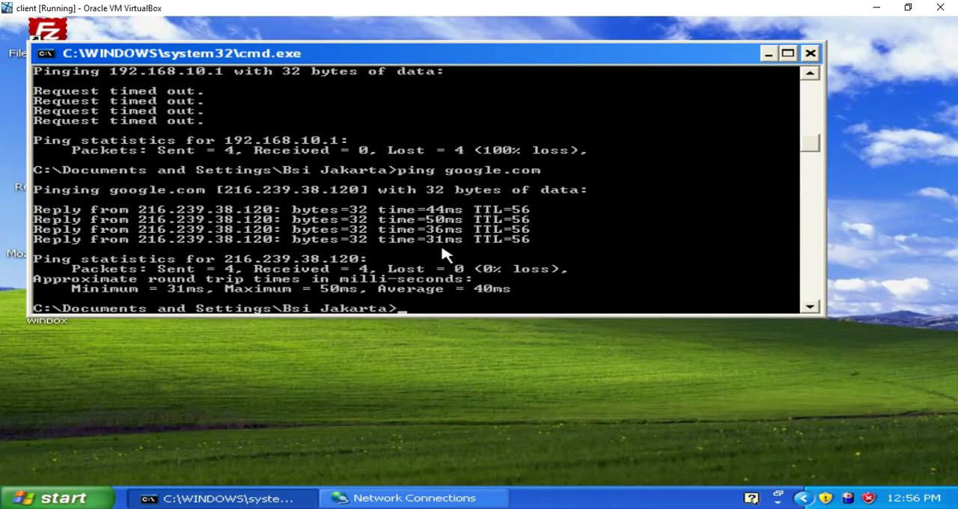
Step: Set the Local Area Connection's static IP address to 192.168.10.100 in its Internet Protocol (TCP/IP) properties, and close the connection dialogs
left_click_drag(464, 52, 566, 75)
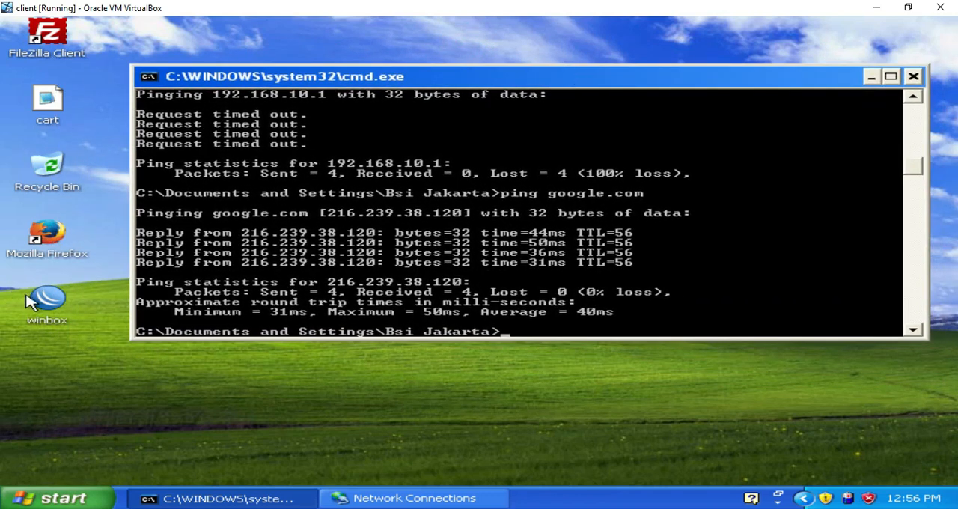
left_click(363, 497)
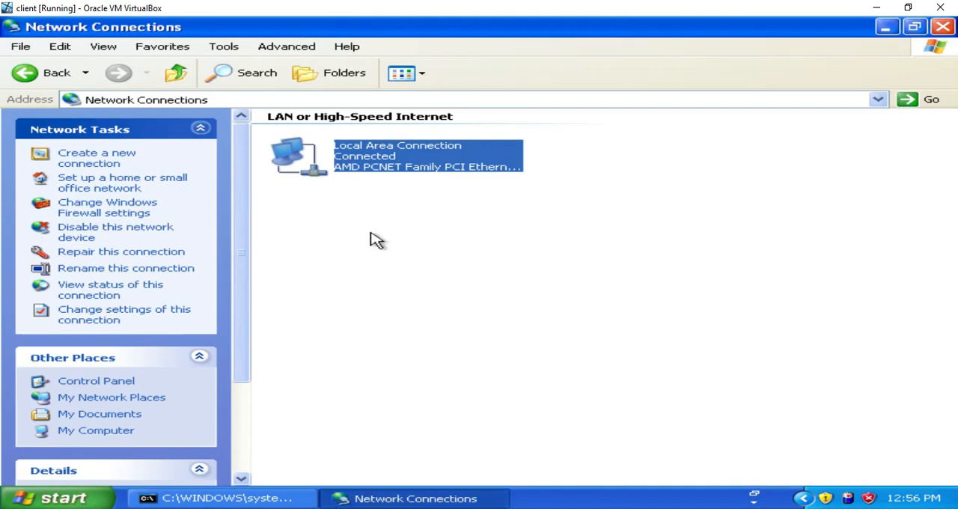
double_click(390, 160)
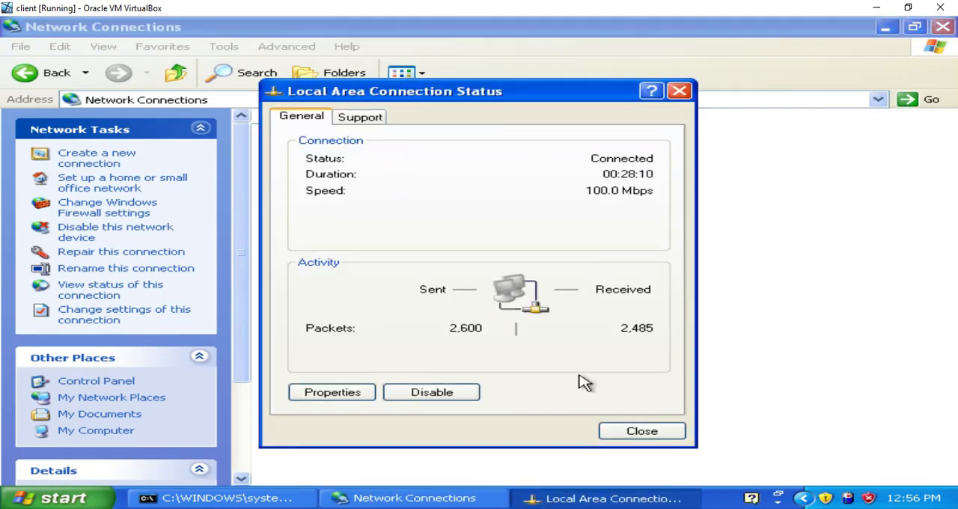
left_click(367, 394)
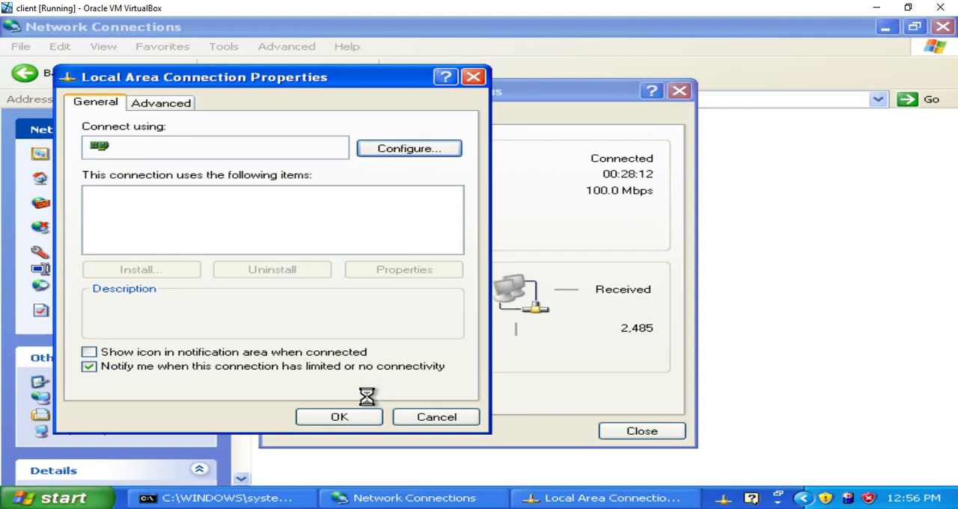
left_click(453, 235)
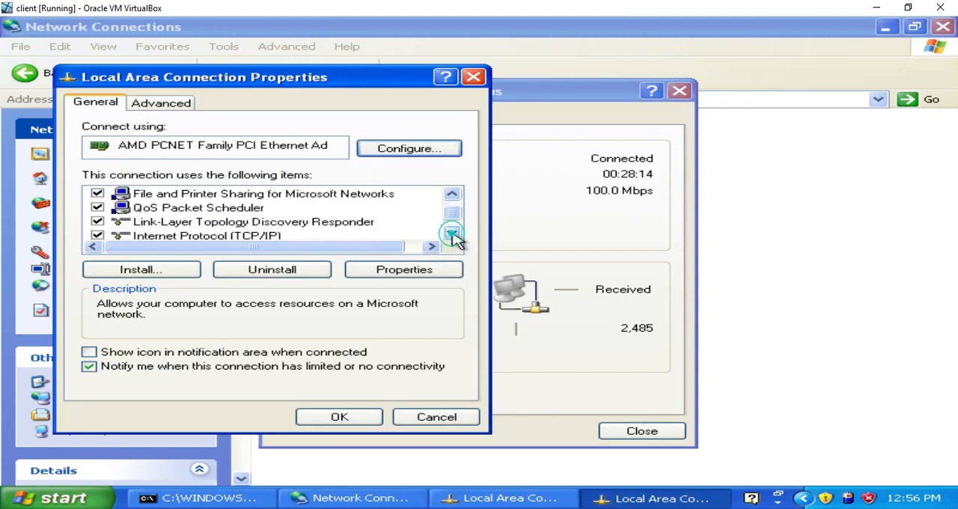
left_click(453, 234)
left_click(280, 223)
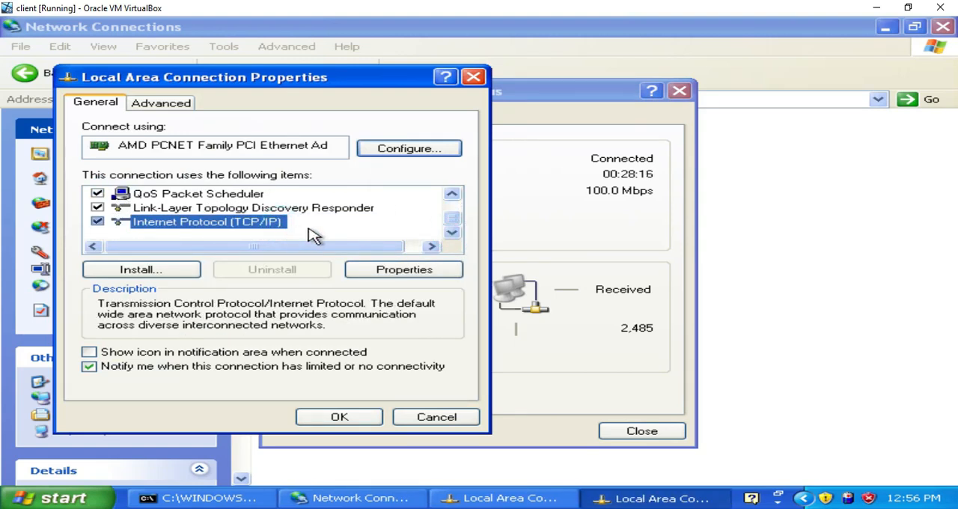
left_click(389, 270)
left_click(481, 259)
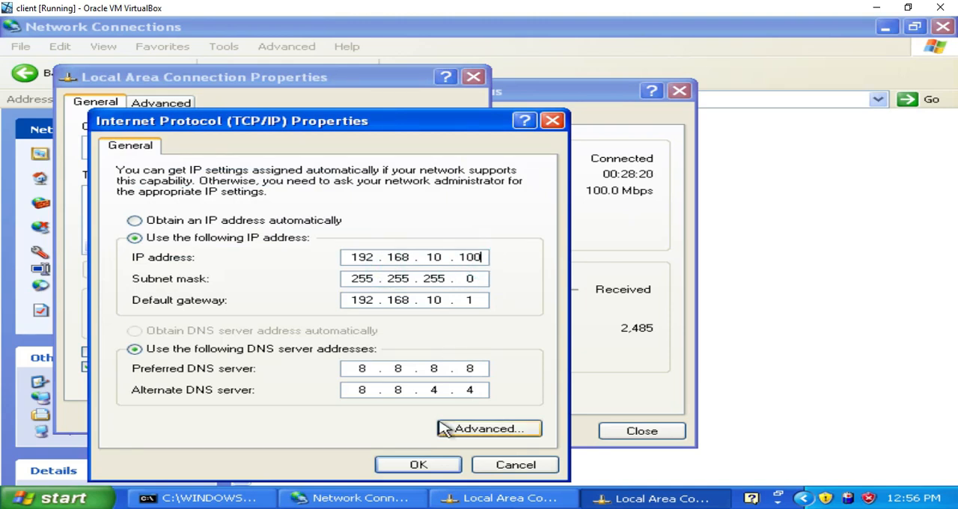
left_click(435, 464)
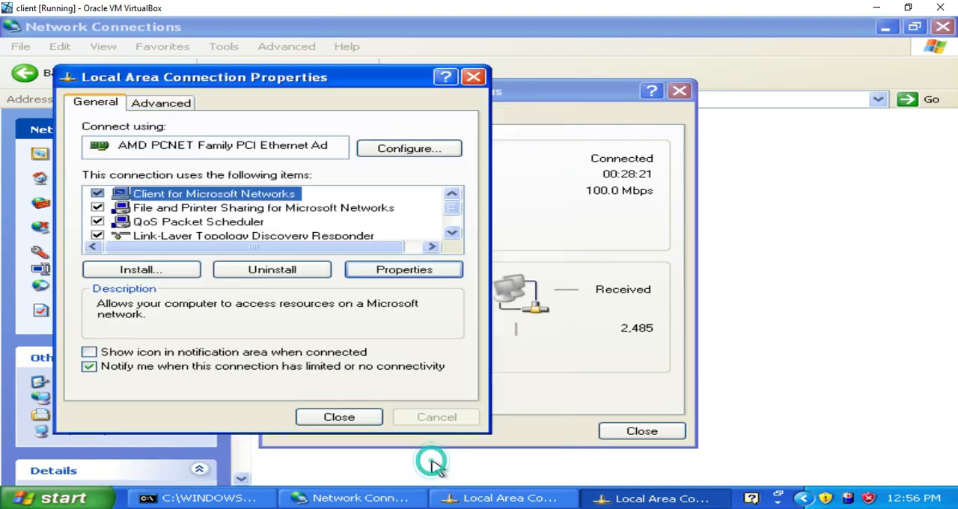
left_click(359, 417)
left_click(637, 432)
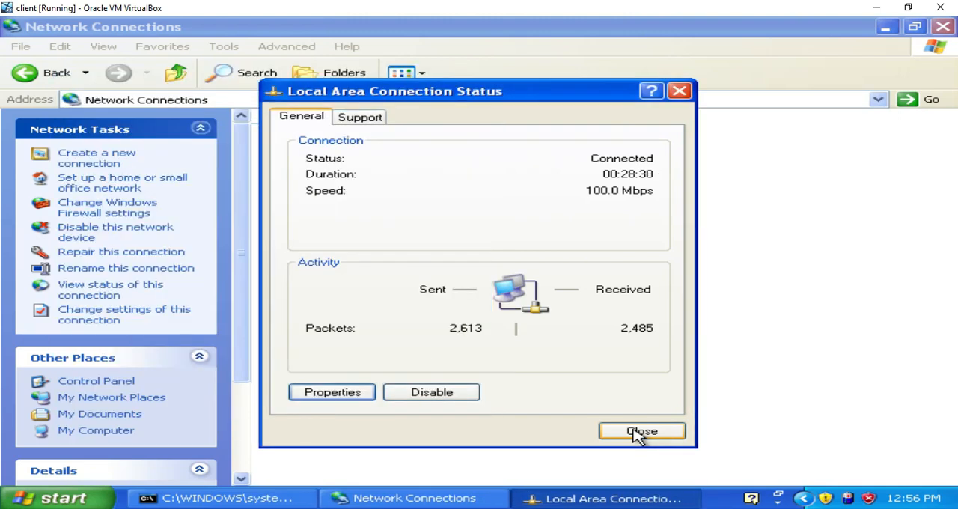
left_click(638, 432)
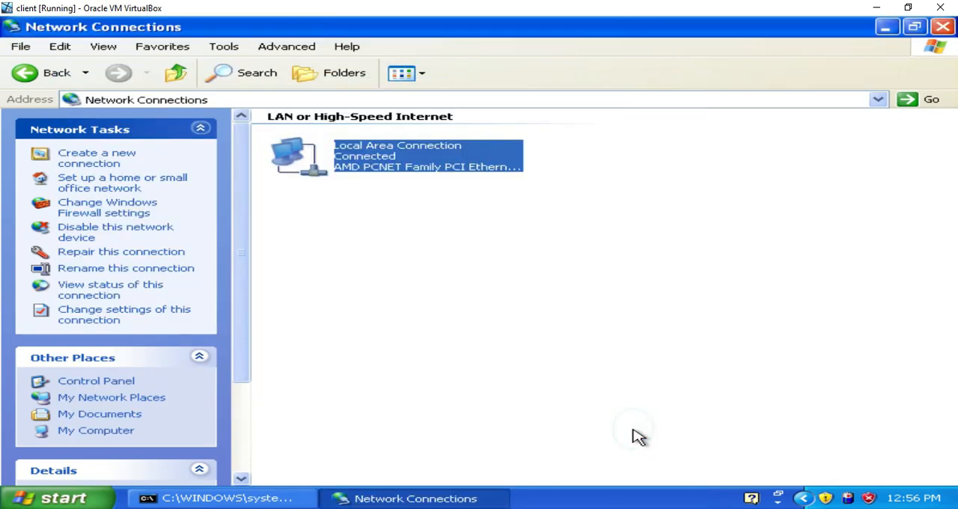
Step: Close the existing command prompt window and open a fresh one
left_click(283, 496)
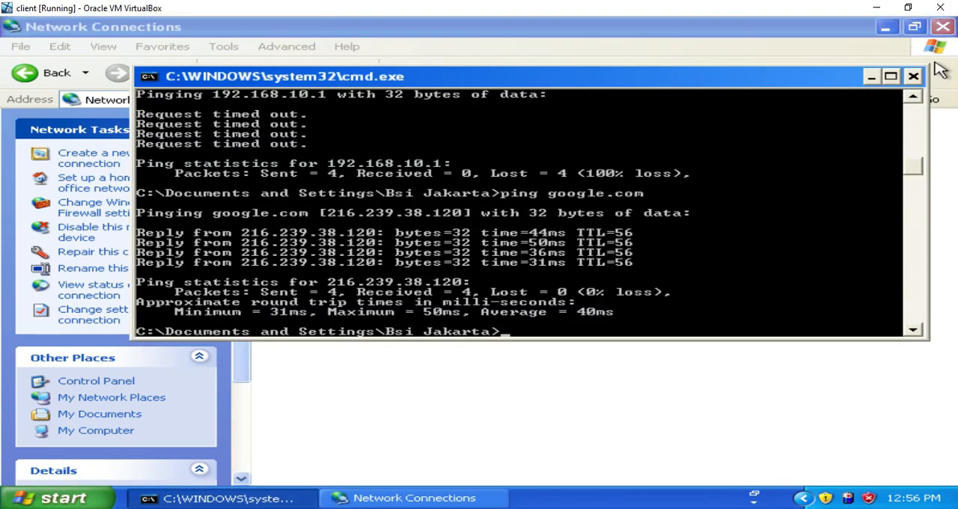
left_click(913, 76)
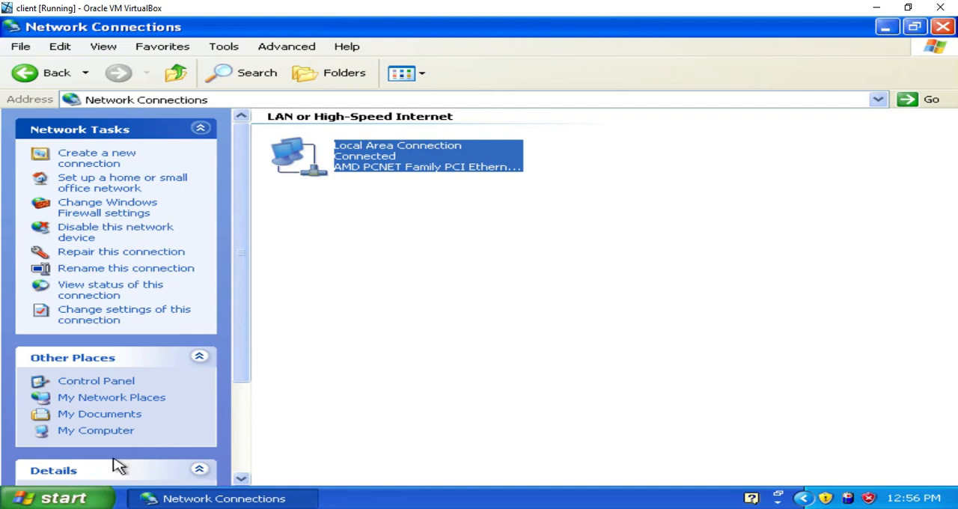
left_click(71, 495)
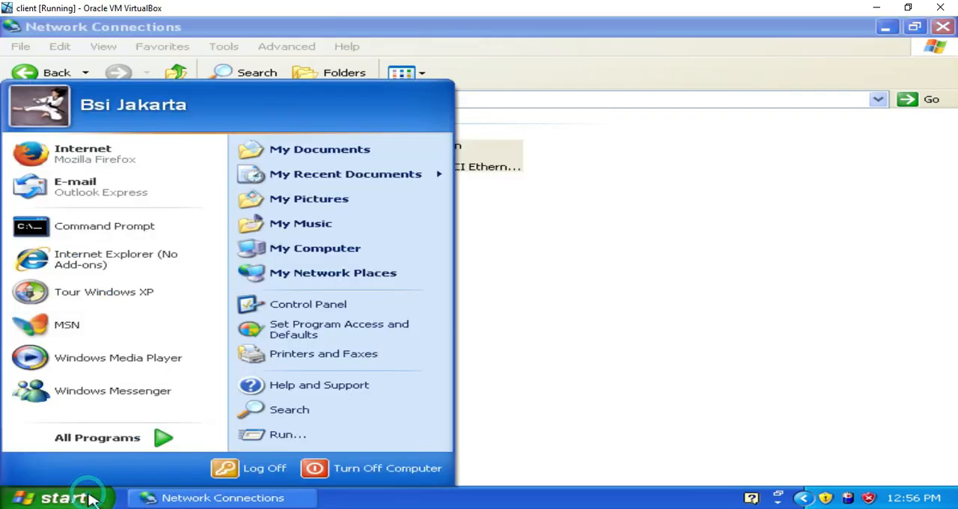
left_click(310, 436)
key("Return")
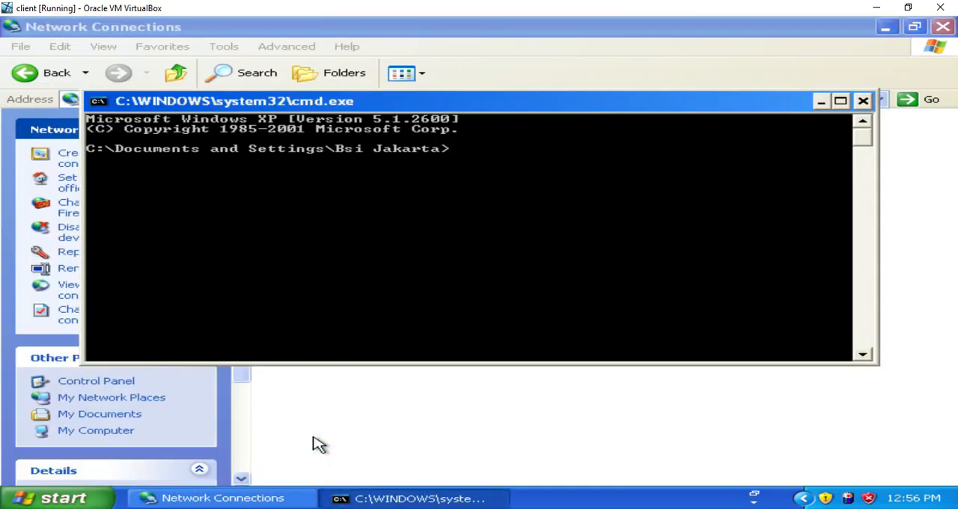
Step: Check the client's address with ipconfig and ping the router at 192.168.10.1
type("ipconfig")
key("Return")
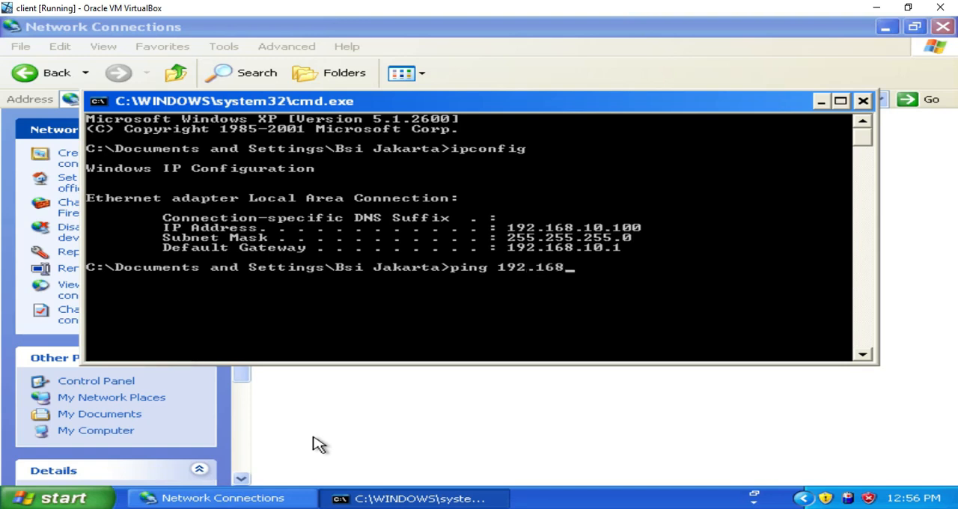
type("ping 192.168.10.1")
key("Return")
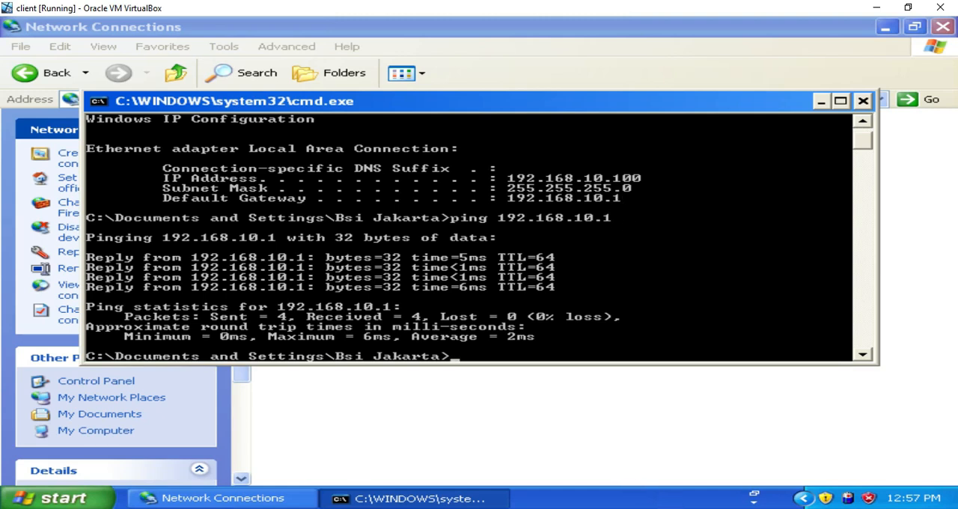
Step: Switch to Paint and brush a green path on the network diagram from the cloud down to the 192.168.10.100 computer
left_click(671, 508)
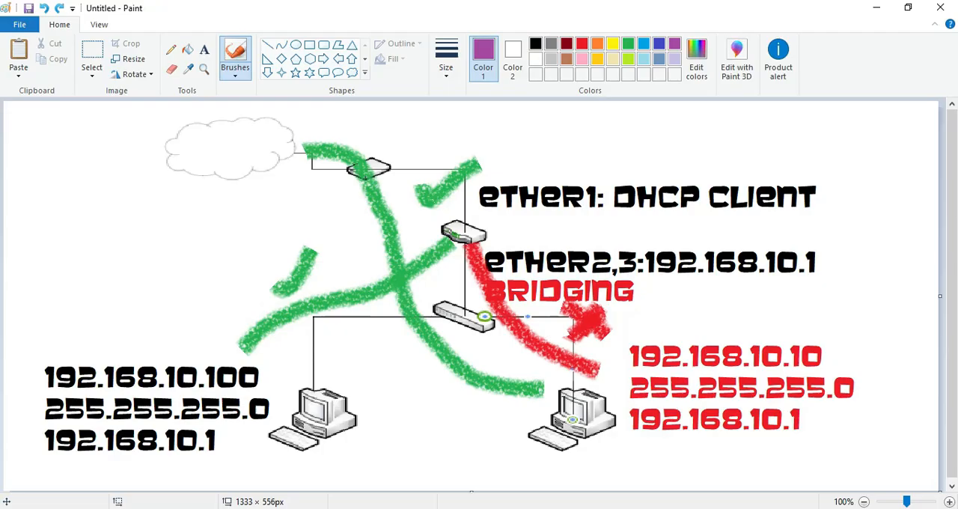
left_click(629, 44)
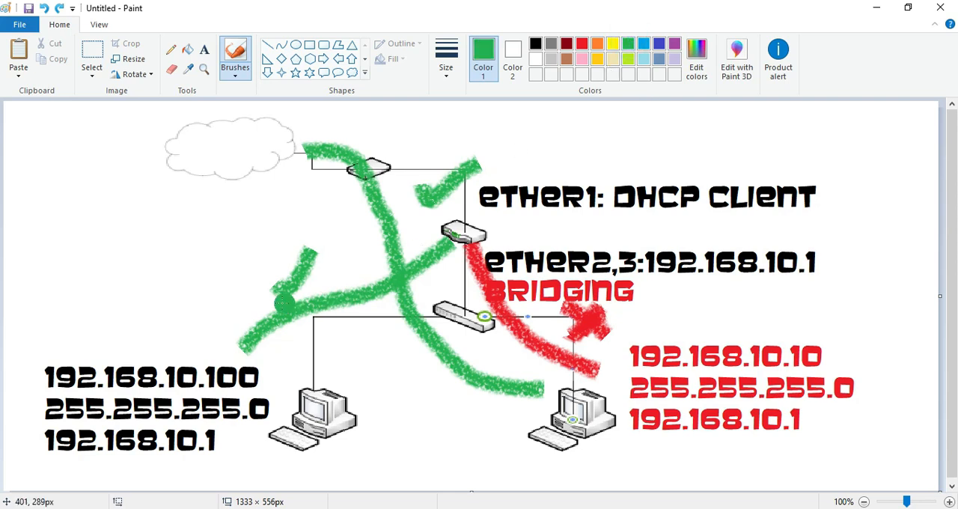
mouse_move(241, 346)
left_mouse_down()
mouse_move(315, 258)
mouse_move(338, 199)
mouse_move(278, 167)
mouse_move(313, 196)
mouse_move(314, 274)
mouse_move(284, 323)
left_mouse_up()
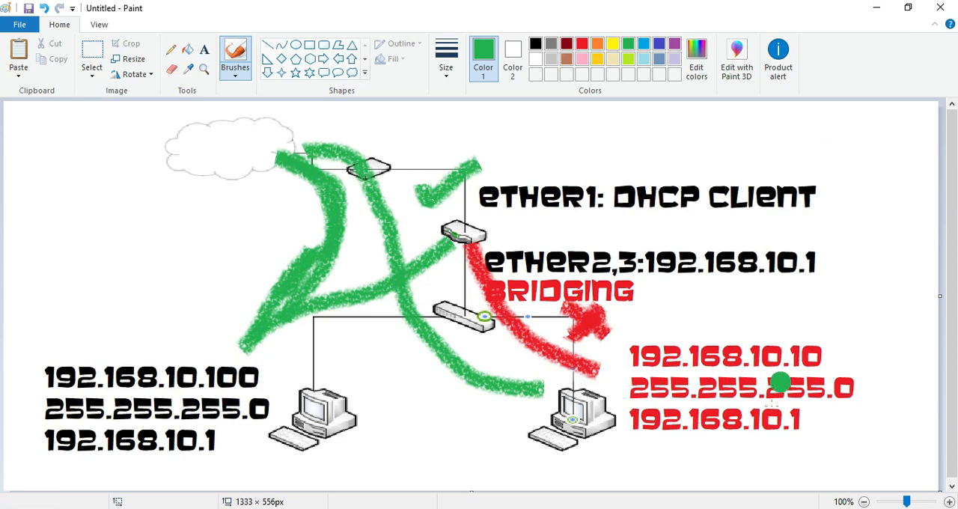
mouse_move(705, 508)
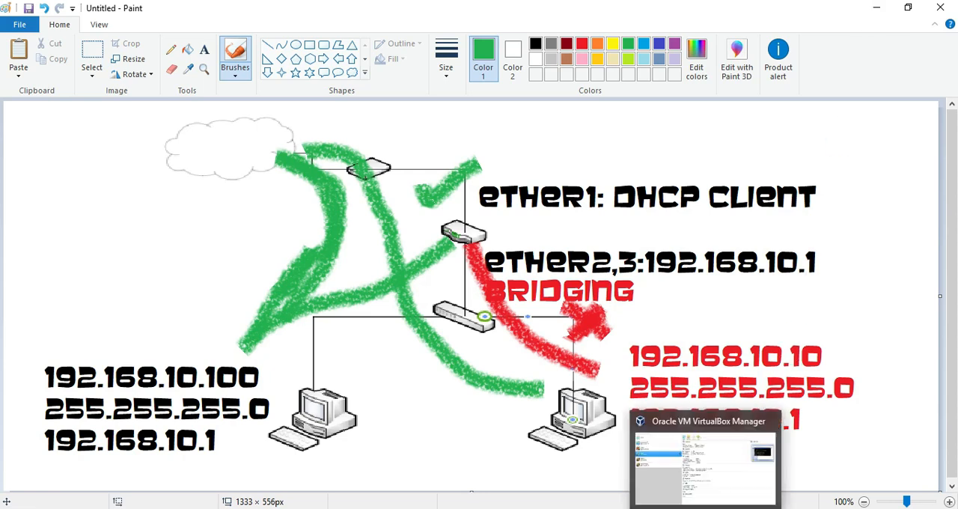
Step: Switch to the client virtual machine and start nslookup in its command prompt
mouse_move(739, 508)
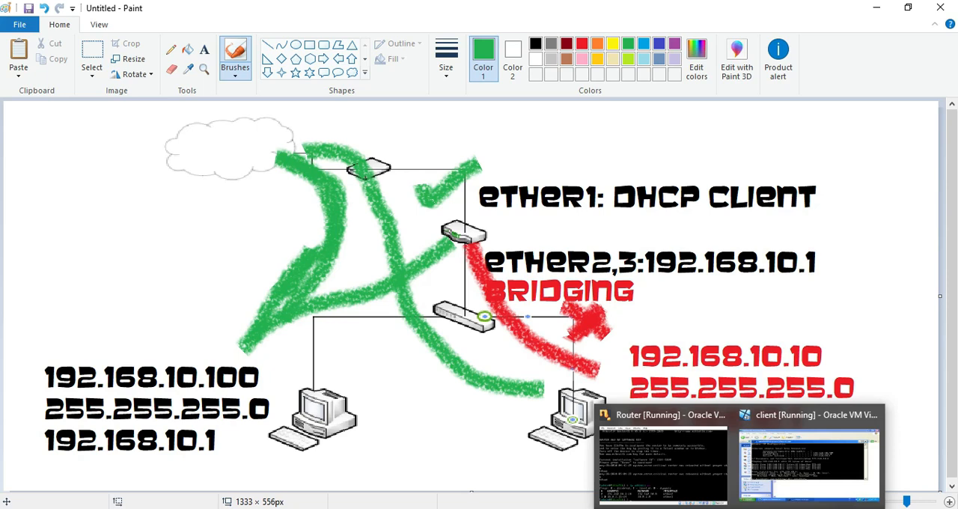
left_click(772, 476)
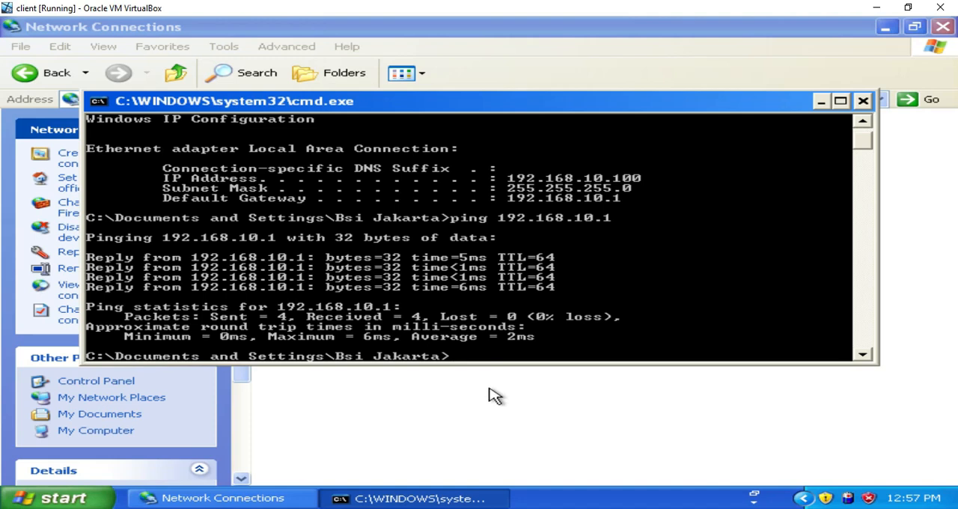
type("nslokkup")
key("Return")
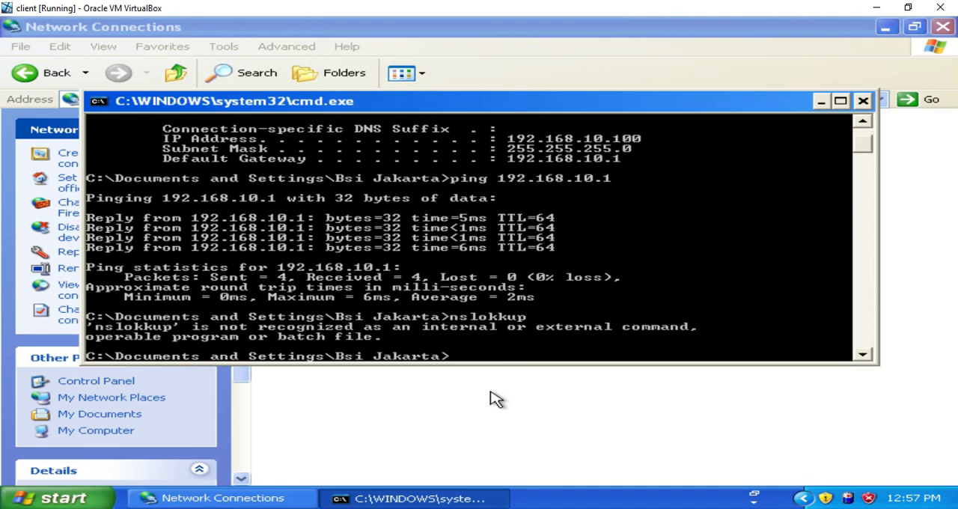
type("nslook")
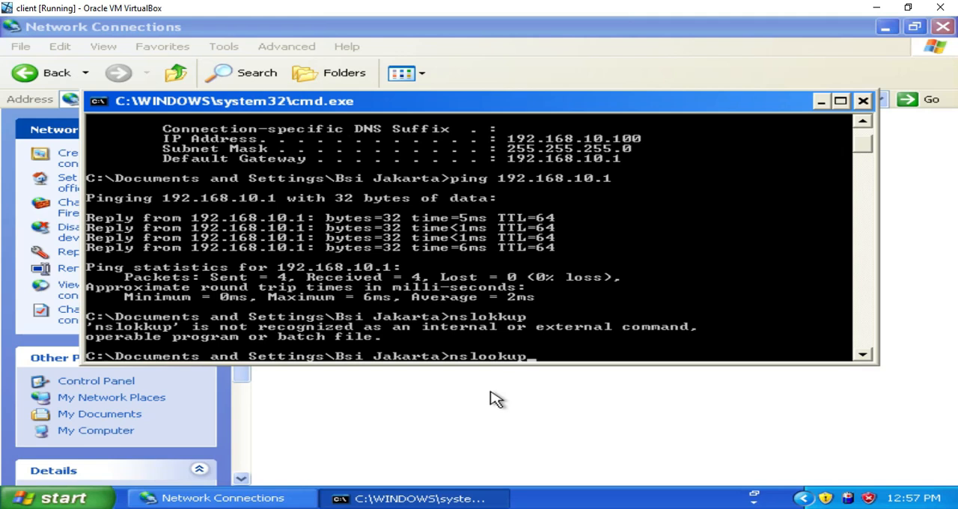
type("up")
key("Return")
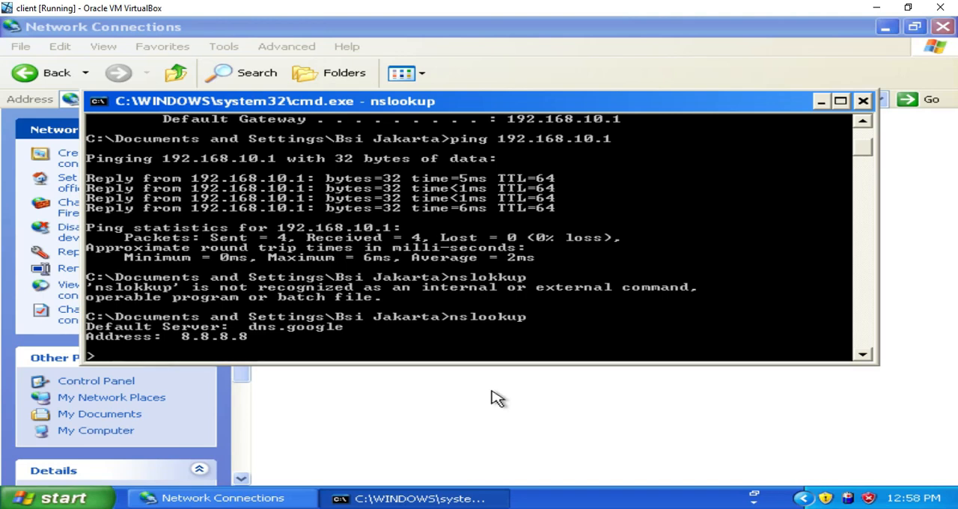
Step: Minimize the command prompt and Network Connections windows, and load 1cak.com in Firefox to test internet access
left_click(820, 101)
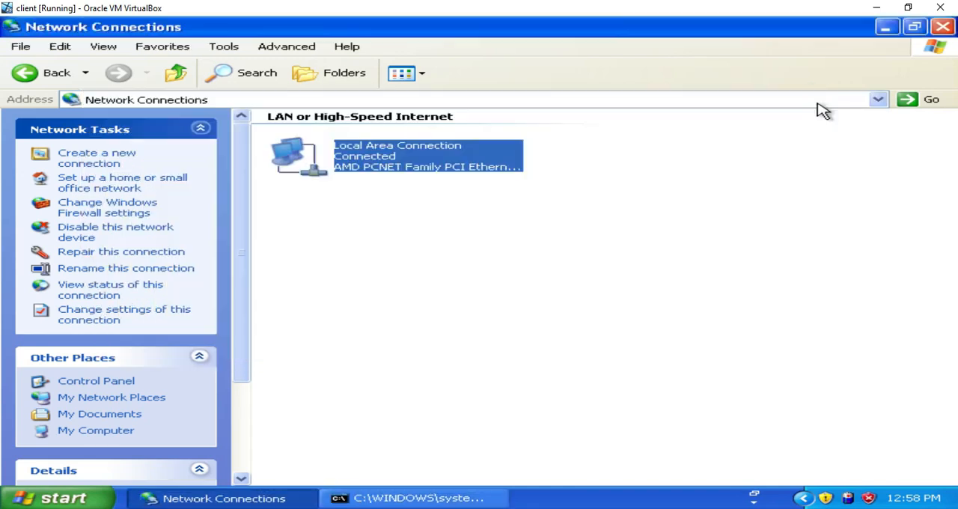
left_click(887, 28)
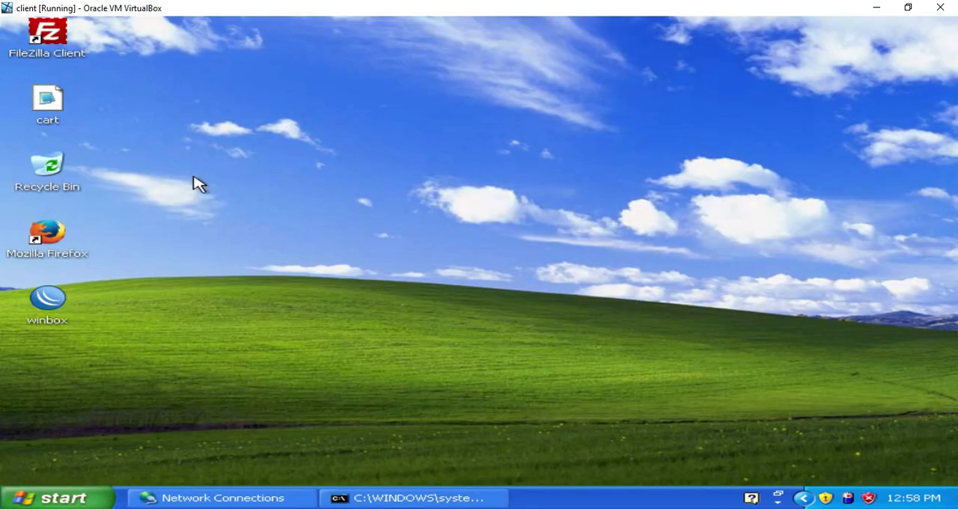
double_click(59, 244)
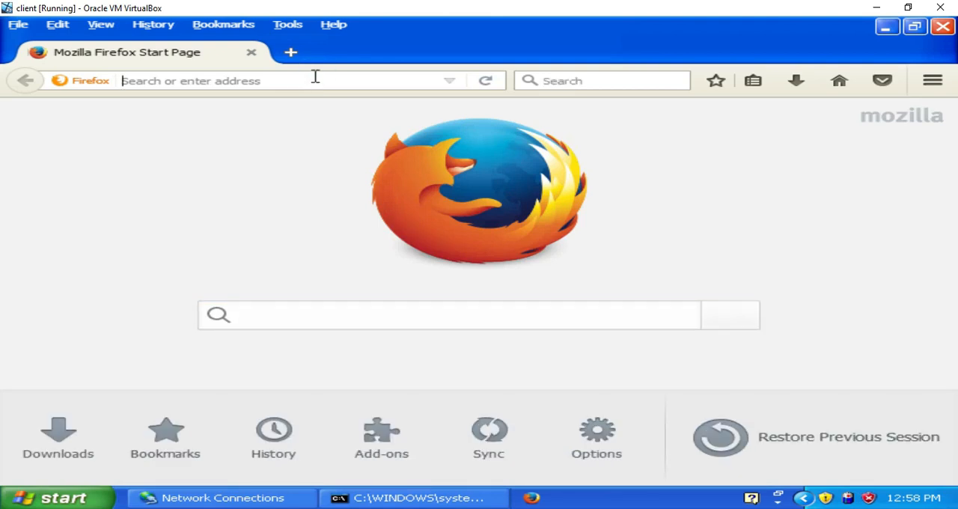
left_click(315, 79)
type("1")
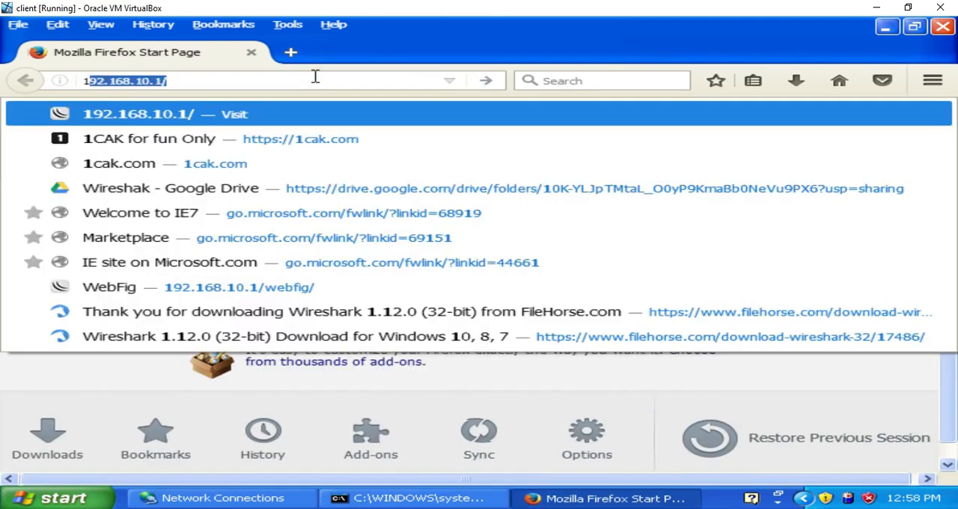
type("cak.")
key("Return")
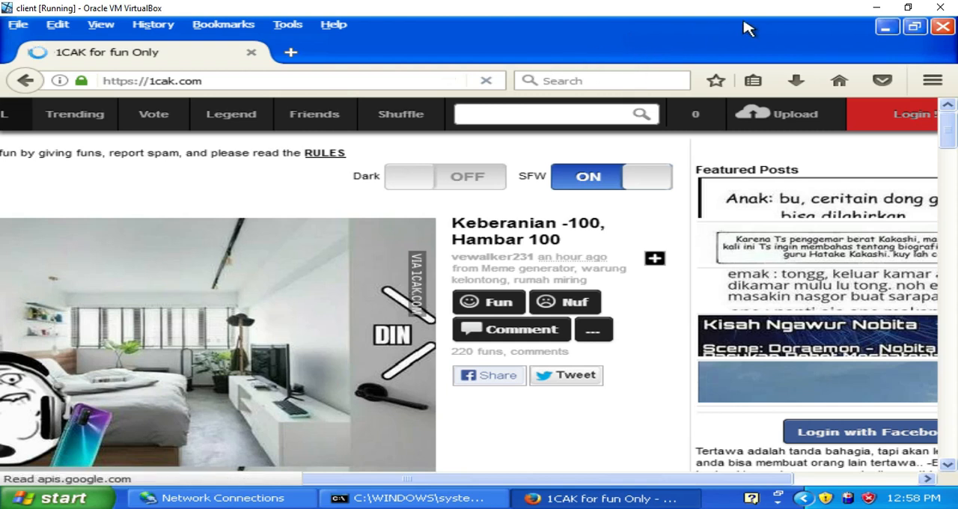
Step: Minimize the browser and look up the IP address of 1cak.com in the running nslookup session
left_click(887, 30)
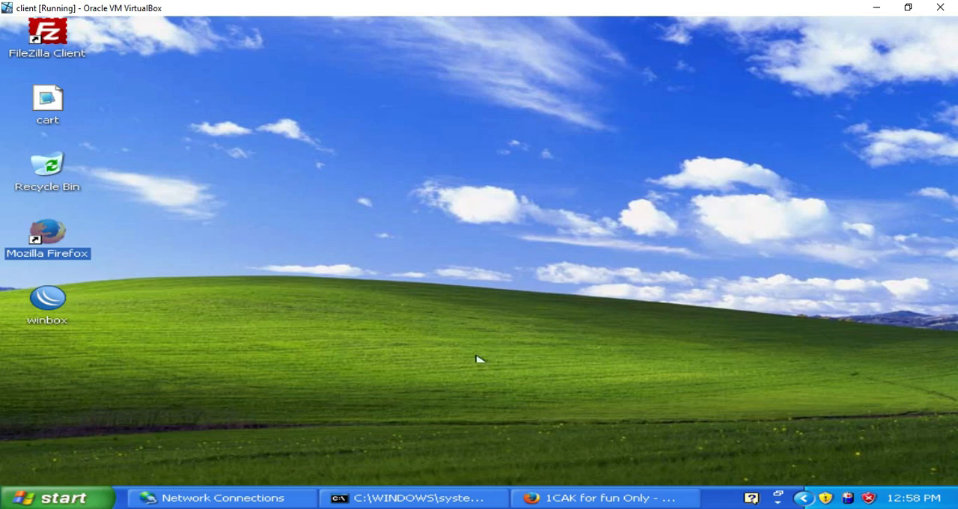
left_click(402, 497)
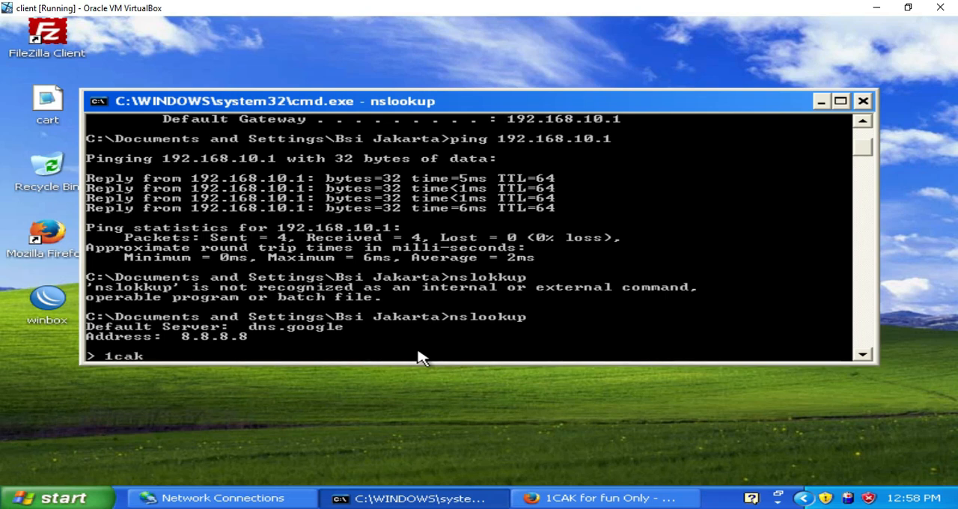
type("1cak.com")
key("Return")
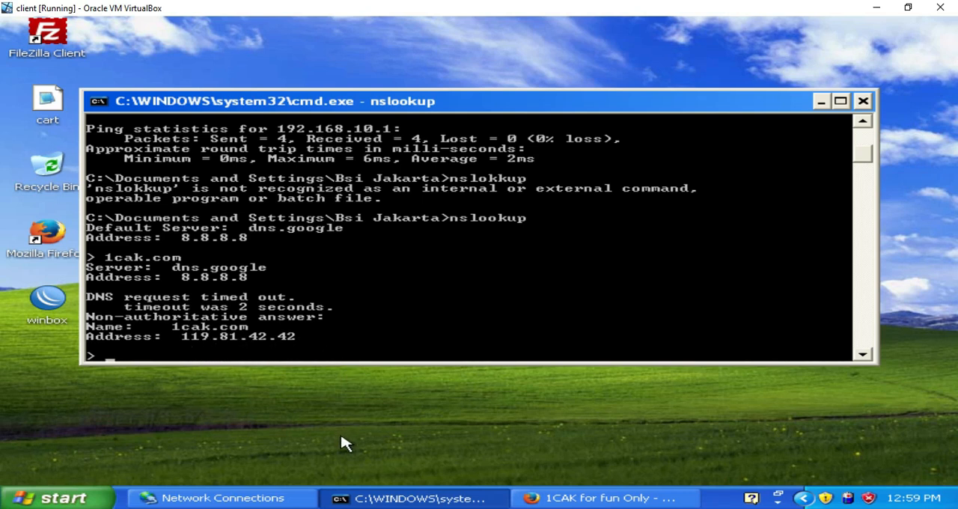
Step: Run WinBox, connect to the router at 192.168.10.1 with the saved credentials, and dismiss the licence notice
left_click(61, 320)
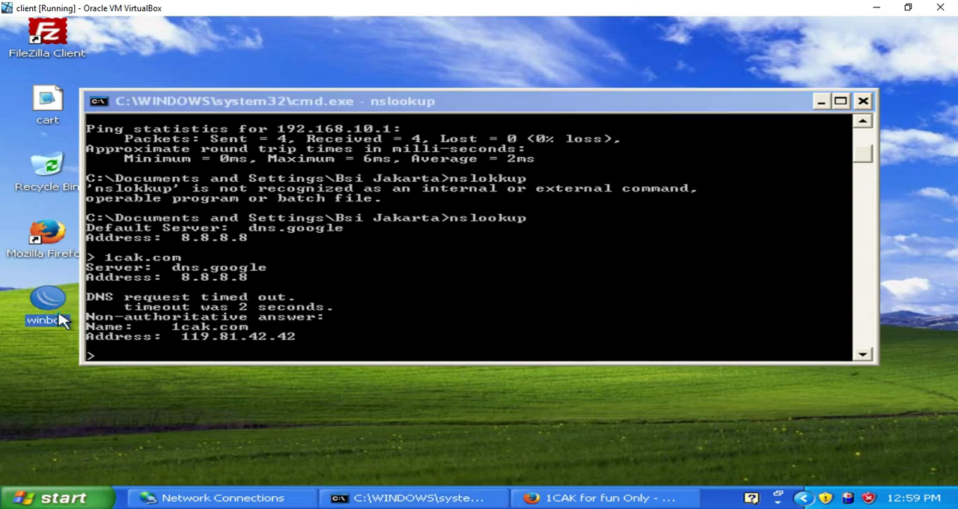
double_click(62, 319)
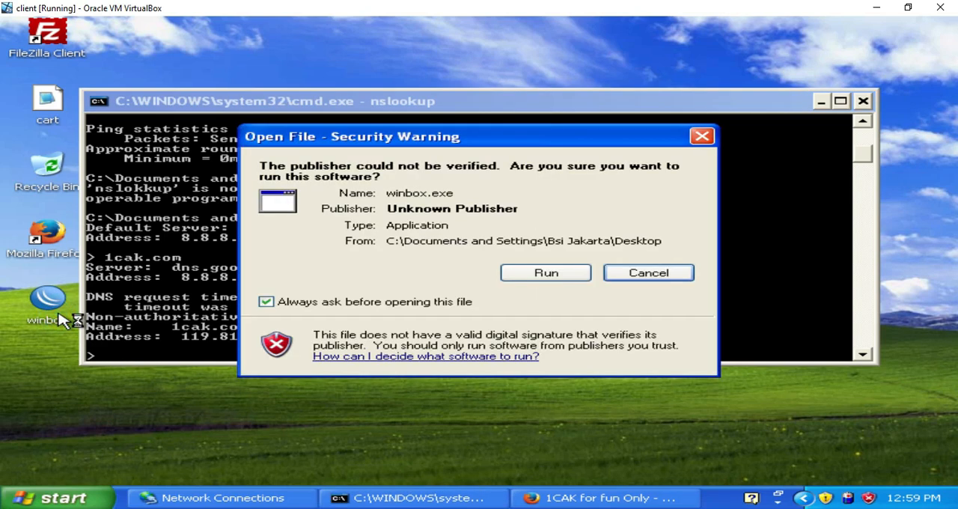
left_click(545, 273)
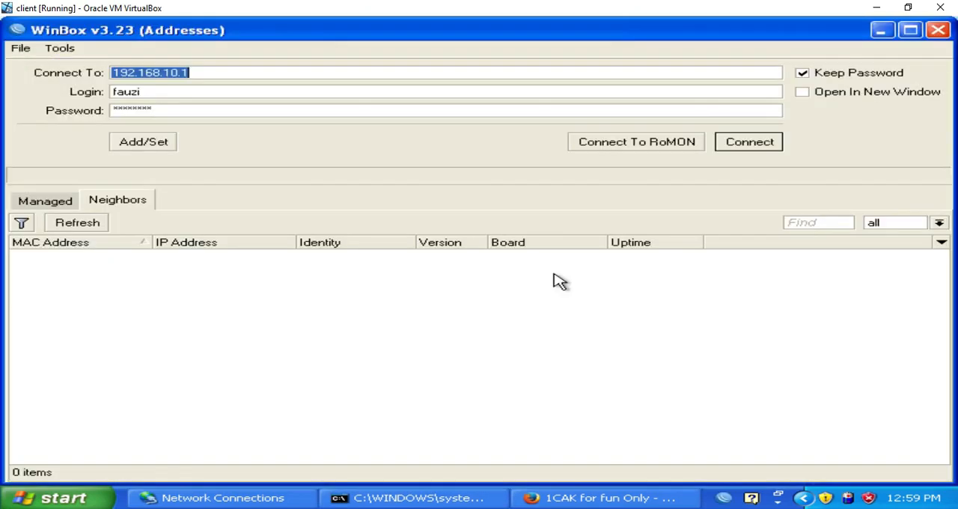
left_click(746, 144)
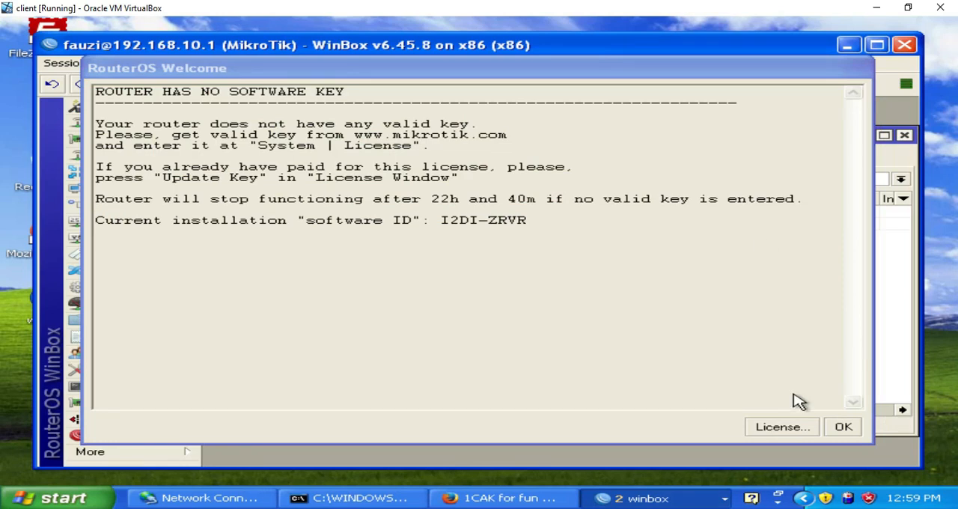
left_click(843, 428)
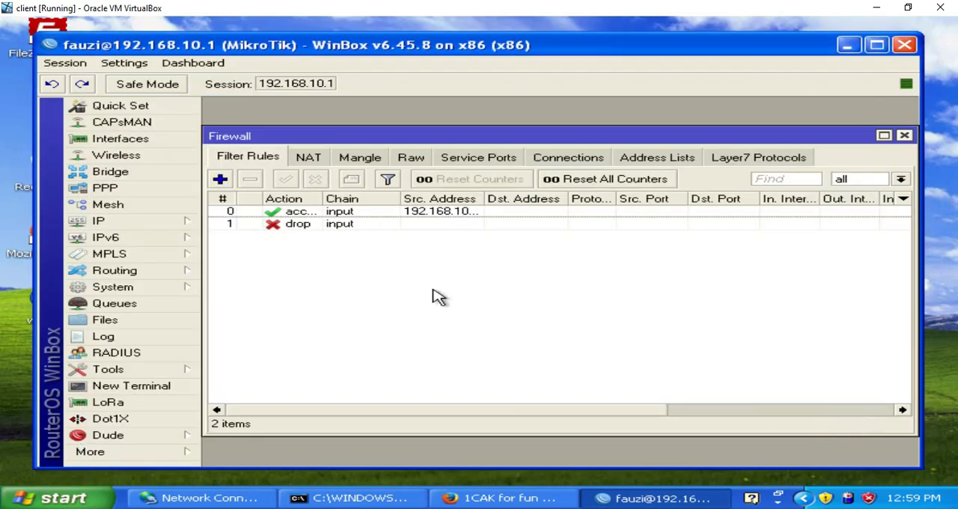
Step: Add a new firewall filter rule with its chain set to forward
left_click(219, 180)
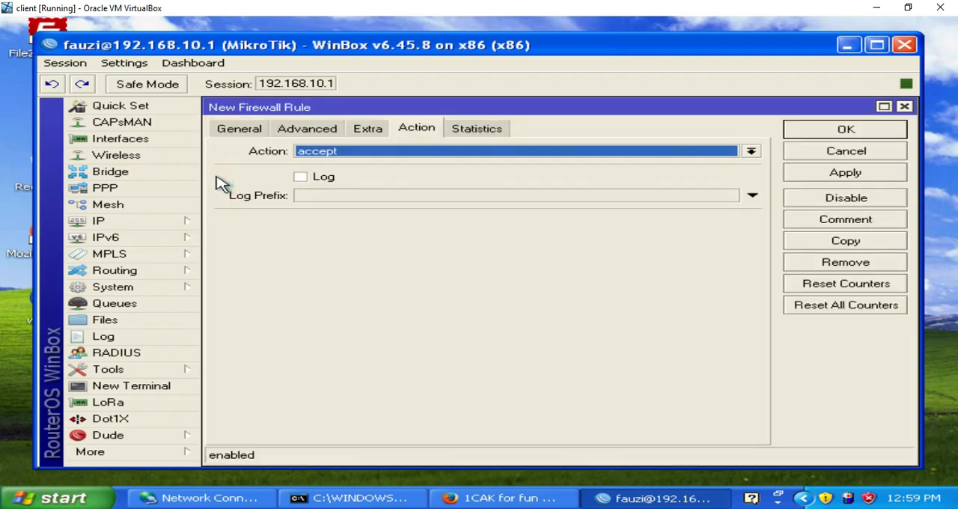
left_click(248, 129)
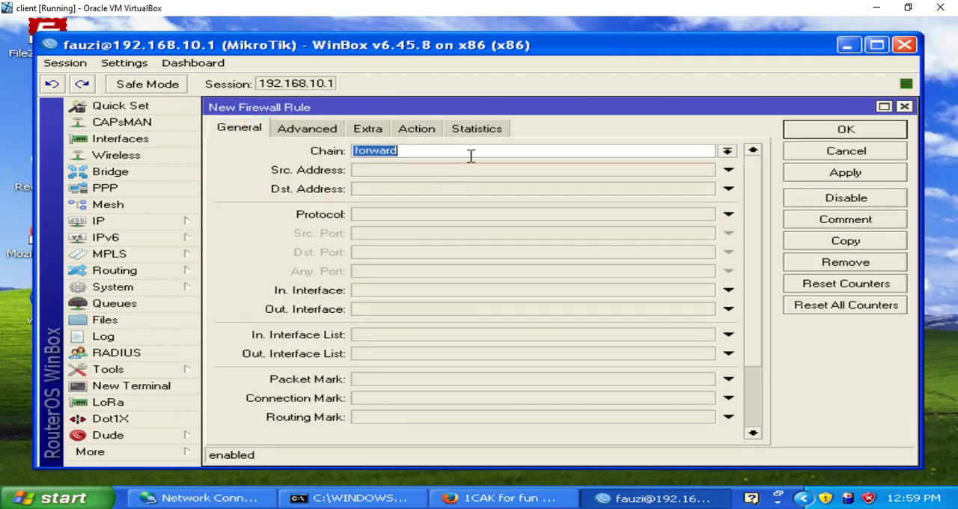
left_click(728, 152)
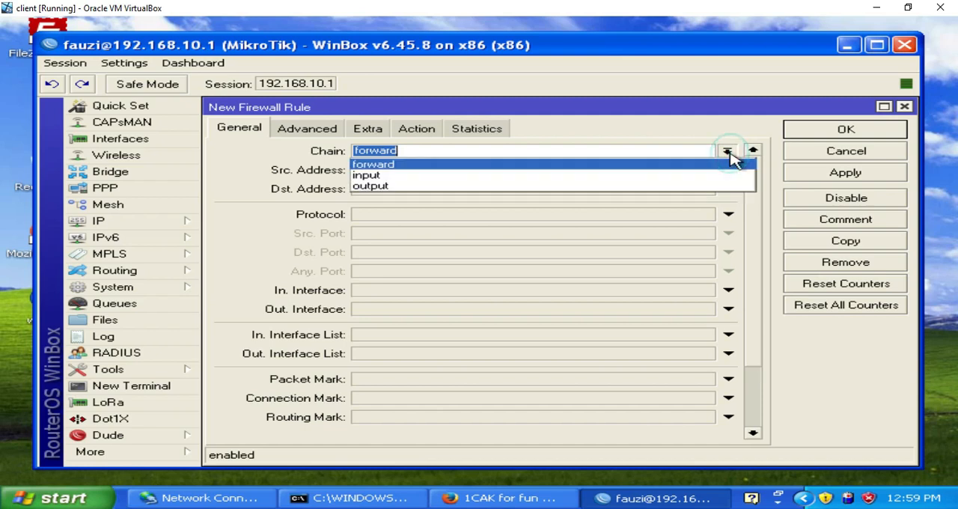
left_click(411, 164)
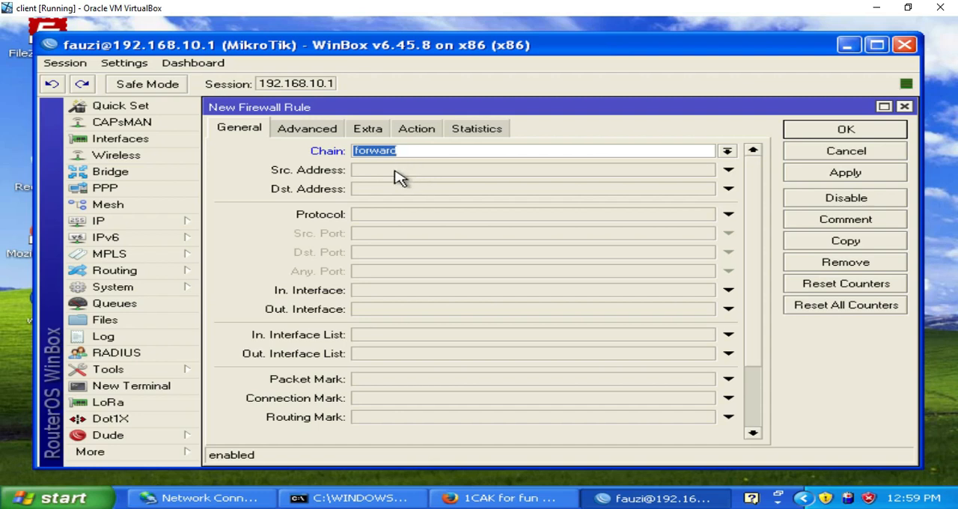
left_click(392, 175)
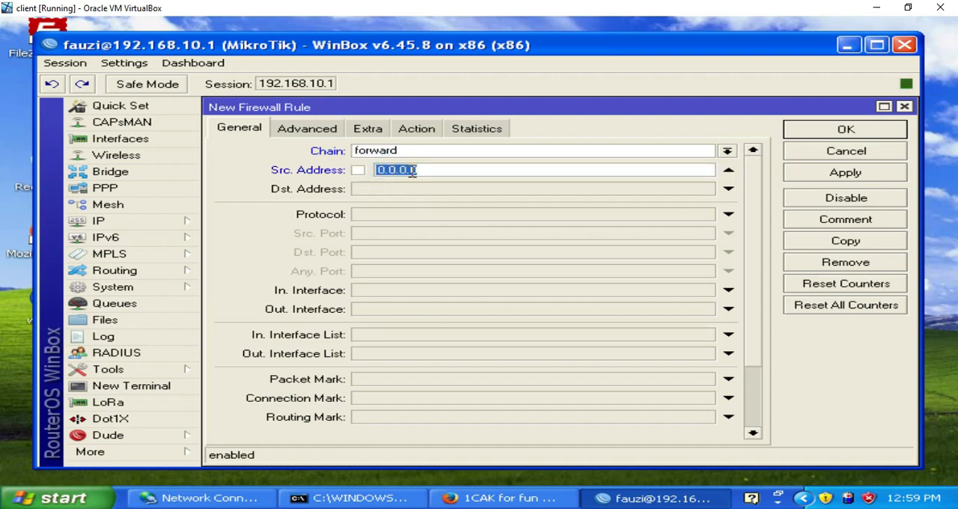
left_click(436, 170)
key("BackSpace")
key("BackSpace")
key("BackSpace")
key("BackSpace")
key("BackSpace")
key("BackSpace")
type("192")
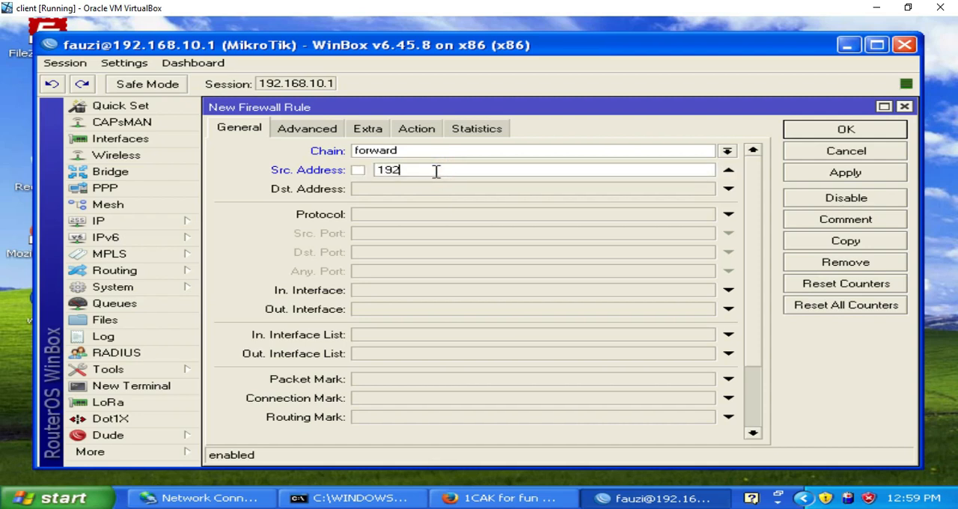
type(".168.10.18")
key("BackSpace")
type("0")
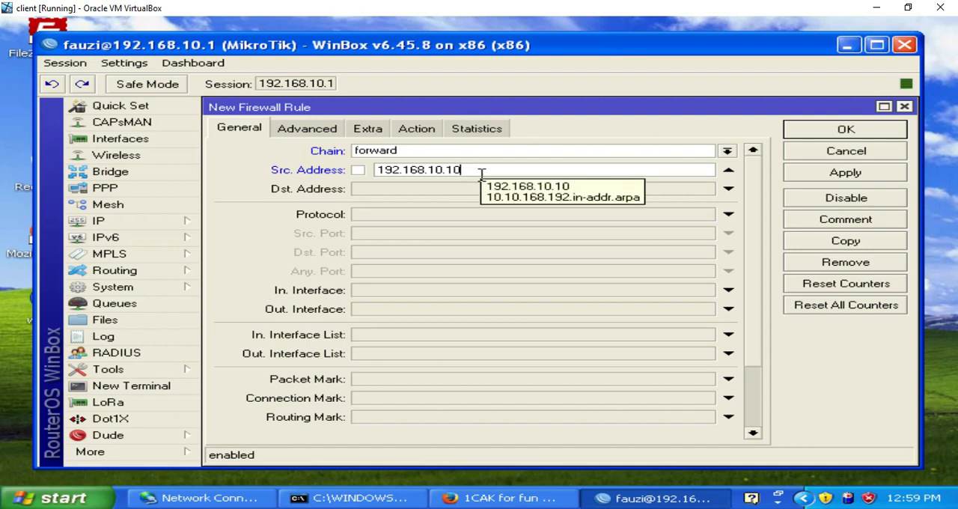
key("BackSpace")
key("BackSpace")
key("BackSpace")
key("BackSpace")
key("BackSpace")
key("BackSpace")
key("BackSpace")
key("BackSpace")
key("BackSpace")
key("BackSpace")
key("BackSpace")
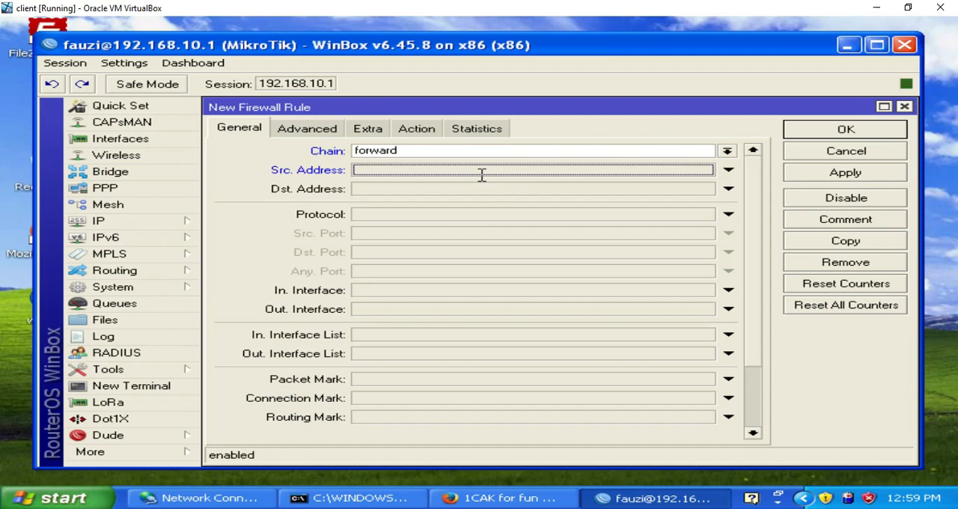
Step: Enable the rule's source address, then in Paint brush a red cross on the green path's end beside the 192.168.10.10 computer, and return to WinBox
left_click(425, 172)
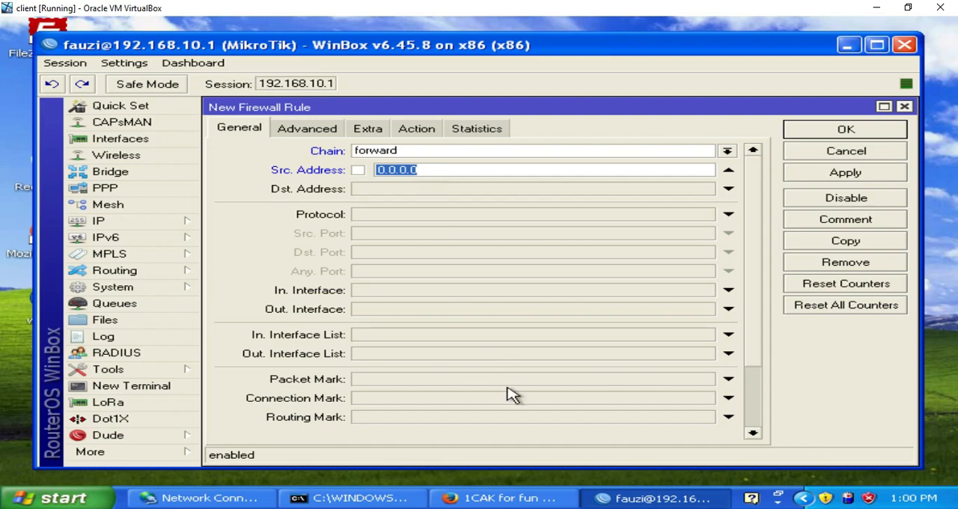
key("alt+Tab")
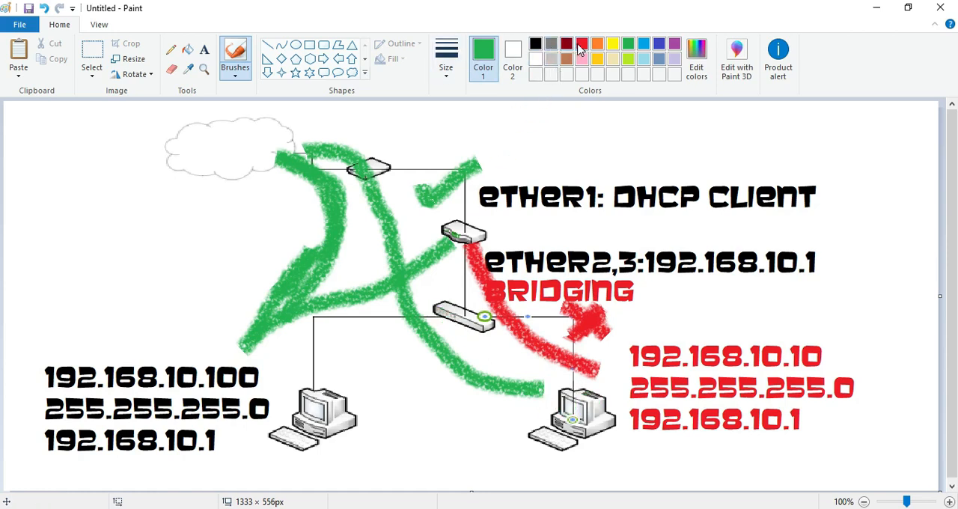
left_click(582, 47)
mouse_move(539, 376)
left_mouse_down()
mouse_move(505, 410)
mouse_move(505, 375)
left_mouse_up()
mouse_move(548, 389)
left_mouse_down()
mouse_move(533, 374)
mouse_move(522, 410)
left_mouse_up()
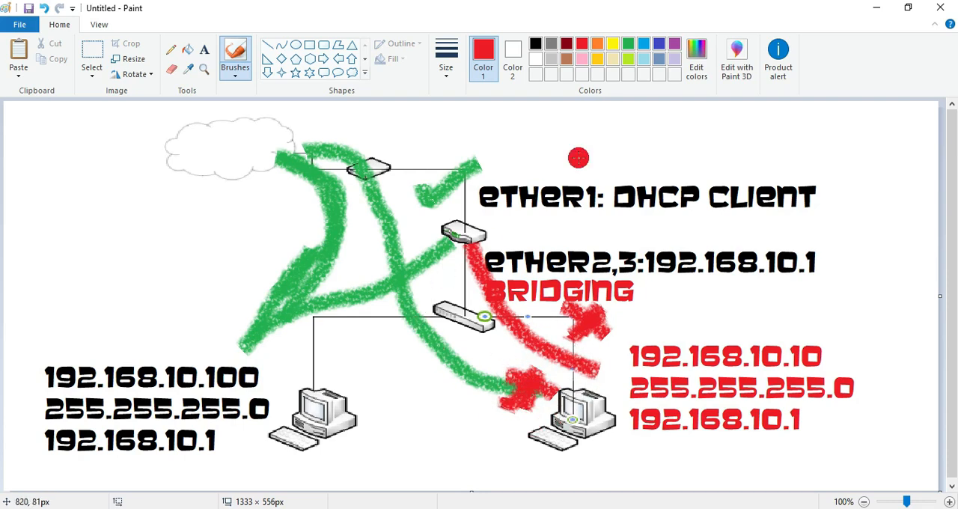
left_click(879, 15)
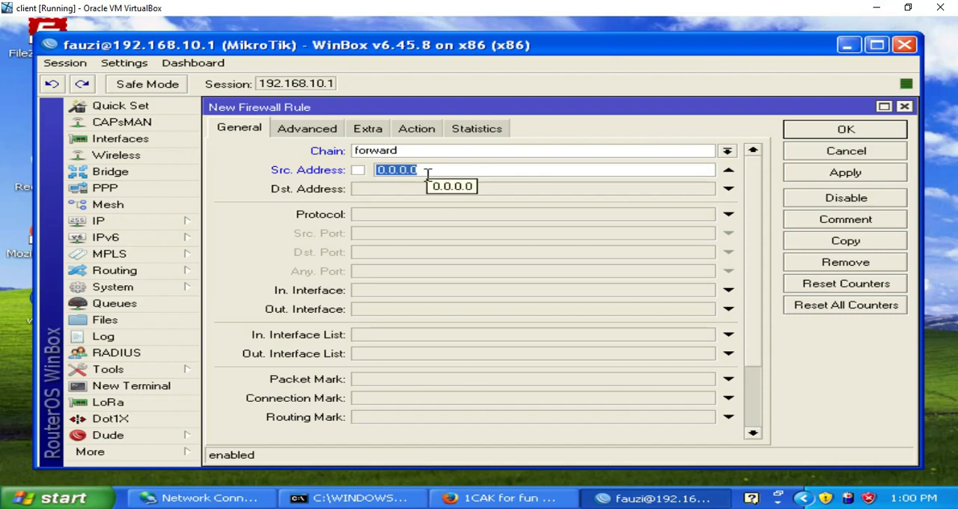
Step: Set the new forward rule's source address to 192.168.10.10
type("192.168.10.10")
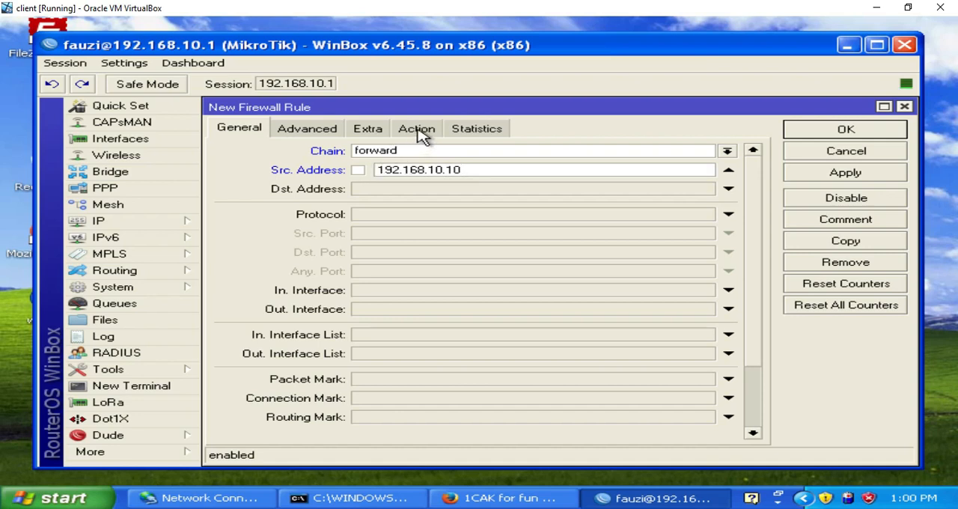
Step: Set the forward rule's destination address to 1cak.com's looked-up address, 119.81.42.42, and reselect forward as its chain
left_click(406, 194)
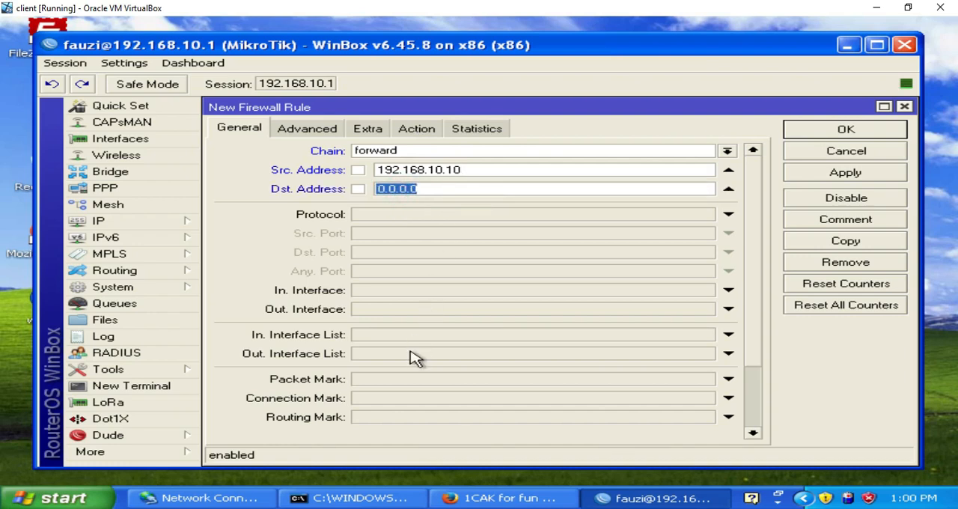
left_click(384, 499)
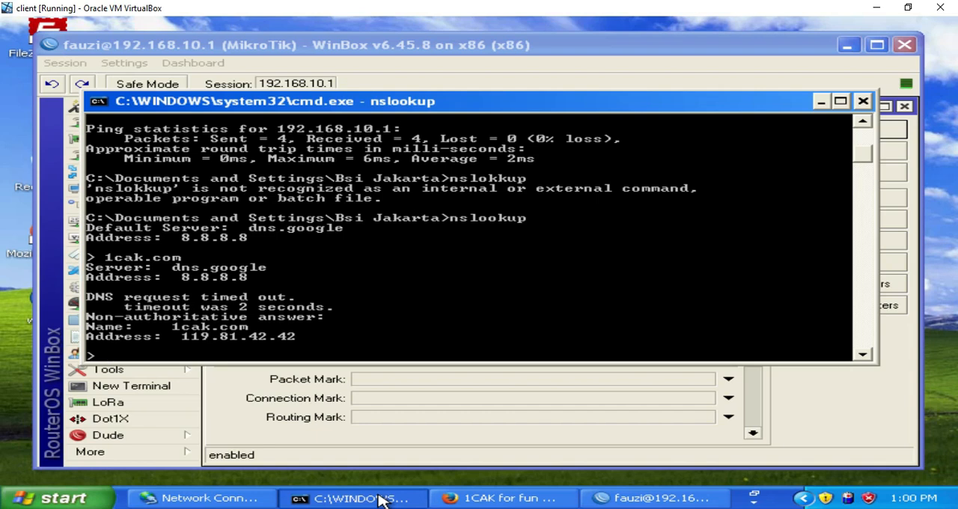
left_click(380, 499)
type("11")
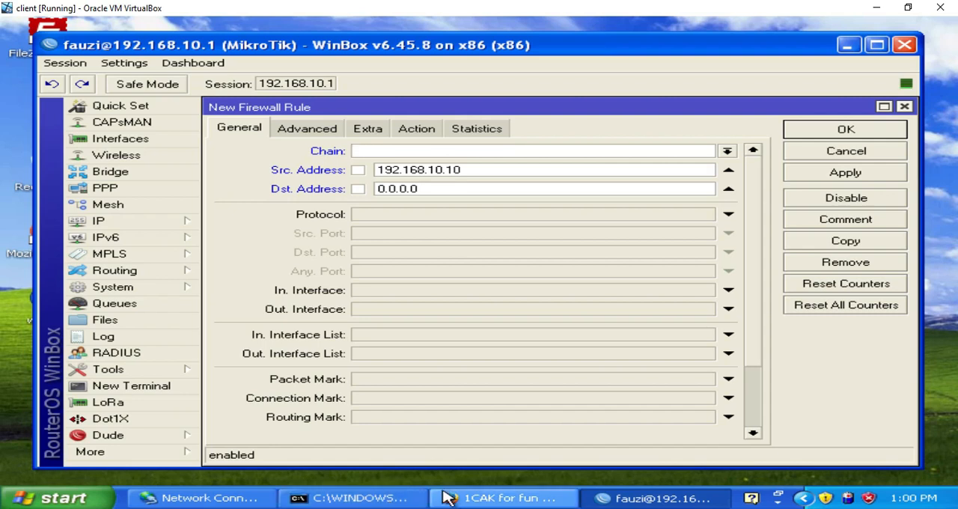
left_click(424, 190)
key("BackSpace")
key("BackSpace")
key("BackSpace")
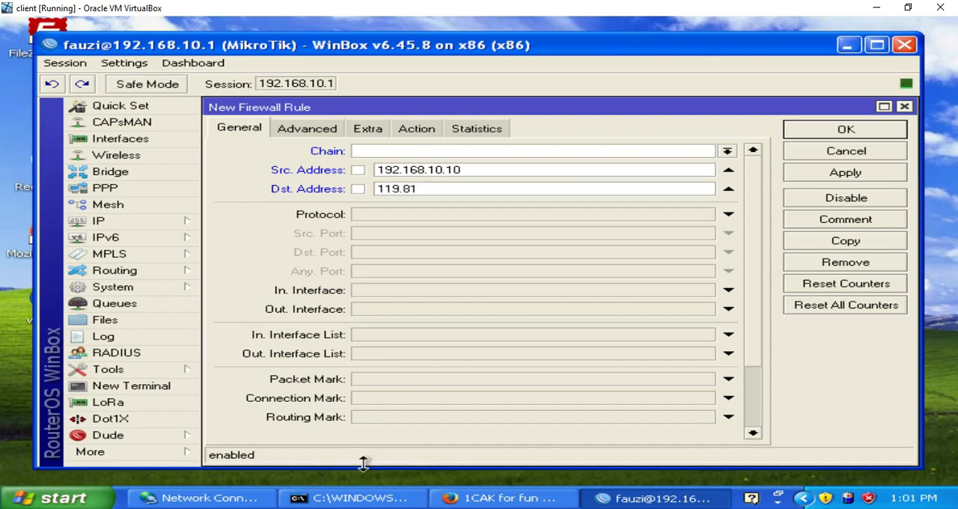
left_click(362, 498)
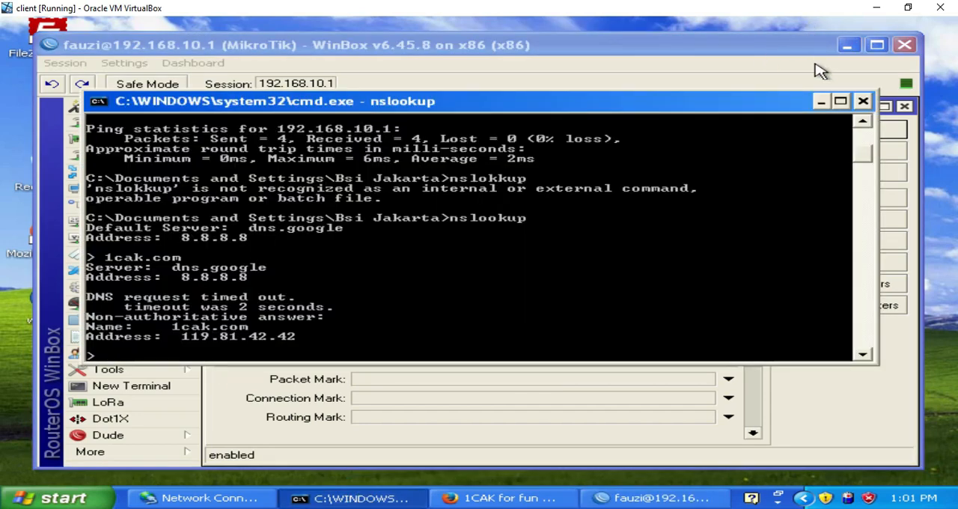
left_click(821, 101)
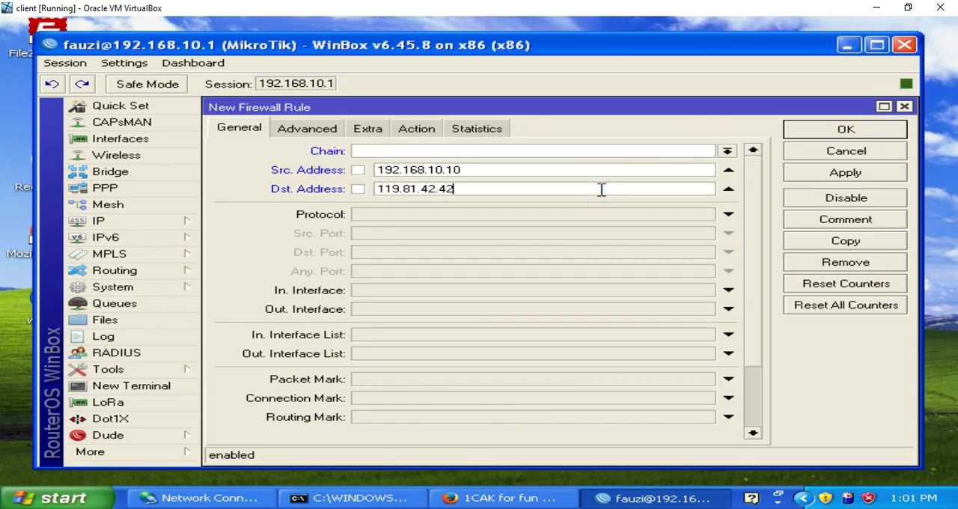
left_click(727, 150)
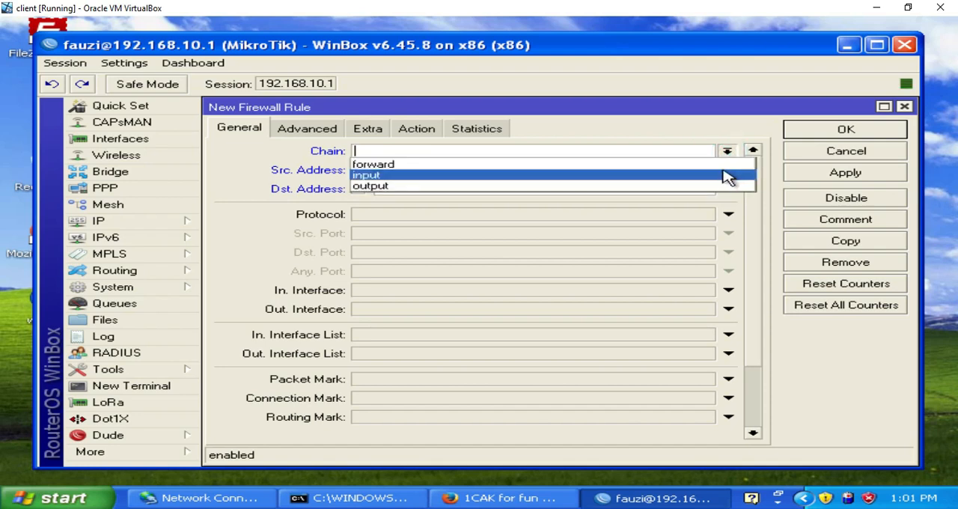
left_click(725, 164)
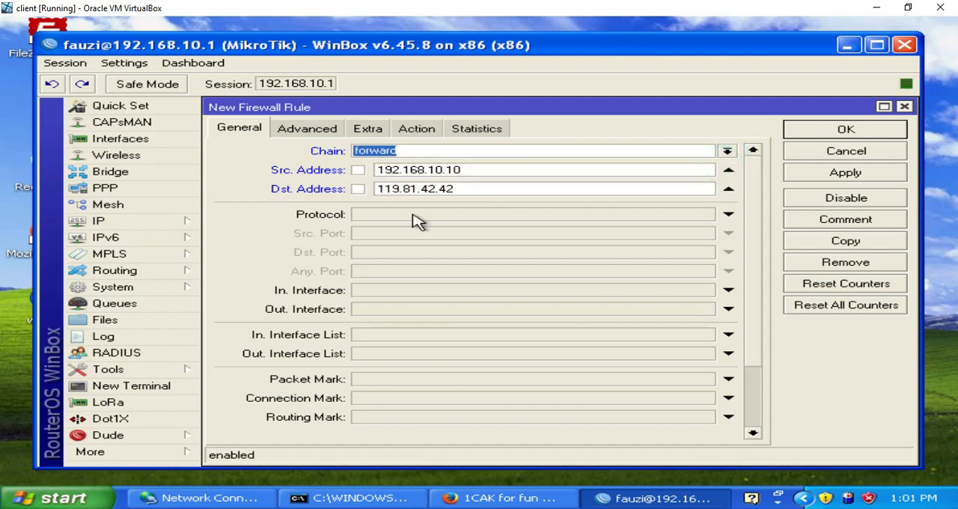
Step: Set the forward rule's action to drop, apply it and close the rule
left_click(419, 136)
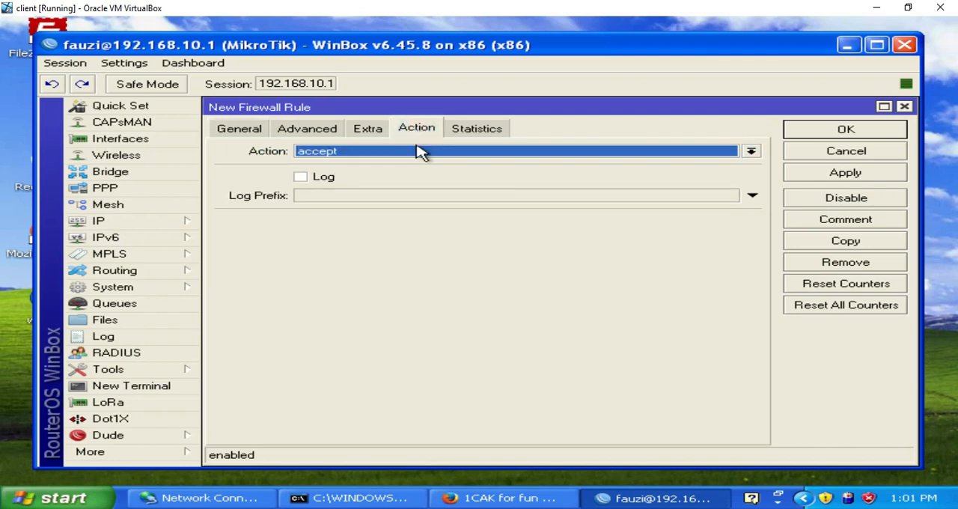
left_click(417, 154)
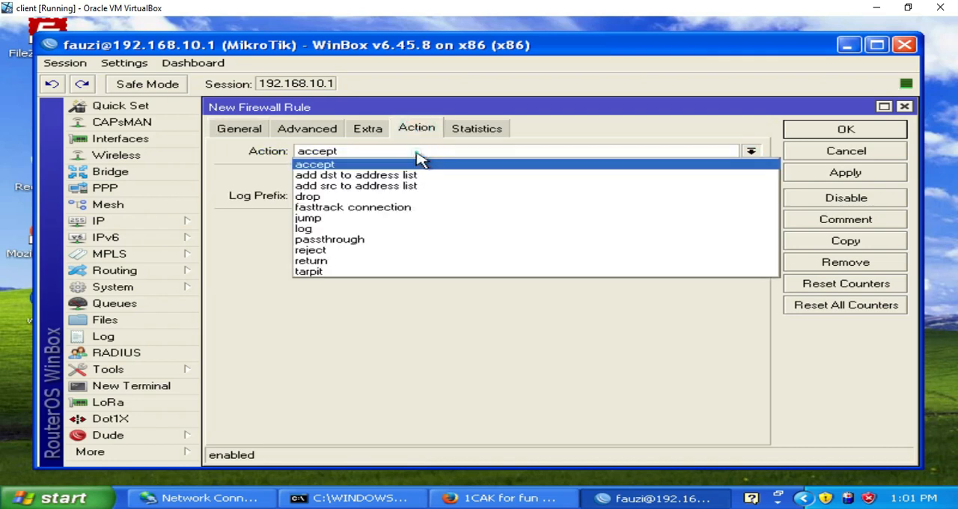
left_click(417, 198)
left_click(793, 178)
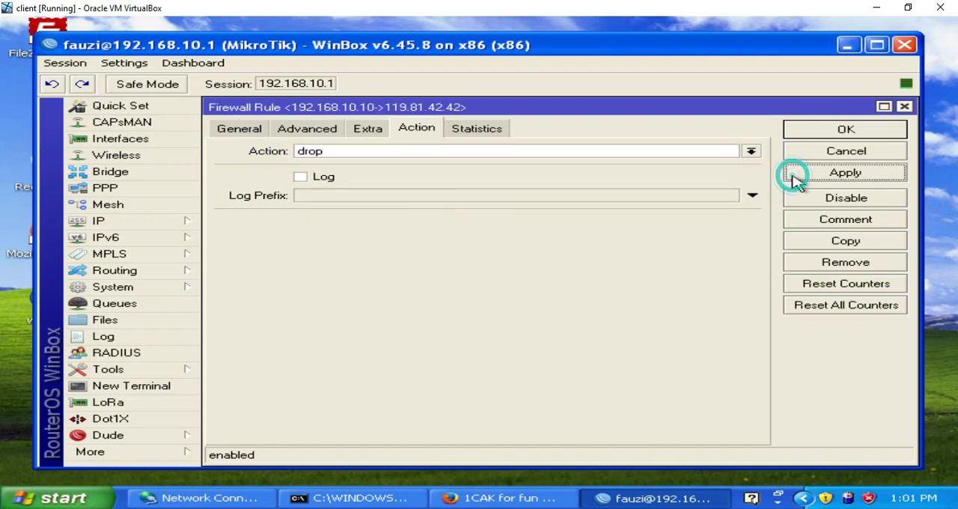
left_click(824, 132)
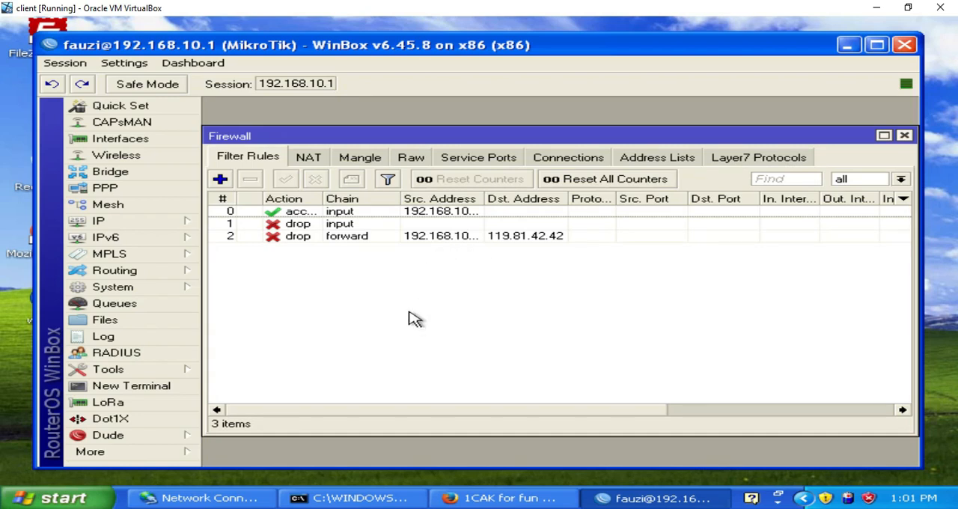
left_click(460, 498)
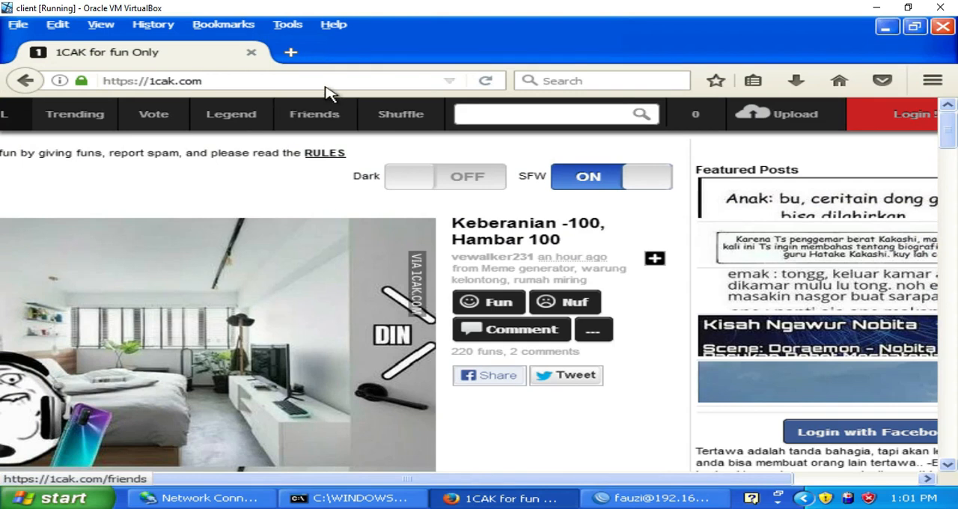
left_click(326, 87)
key("Return")
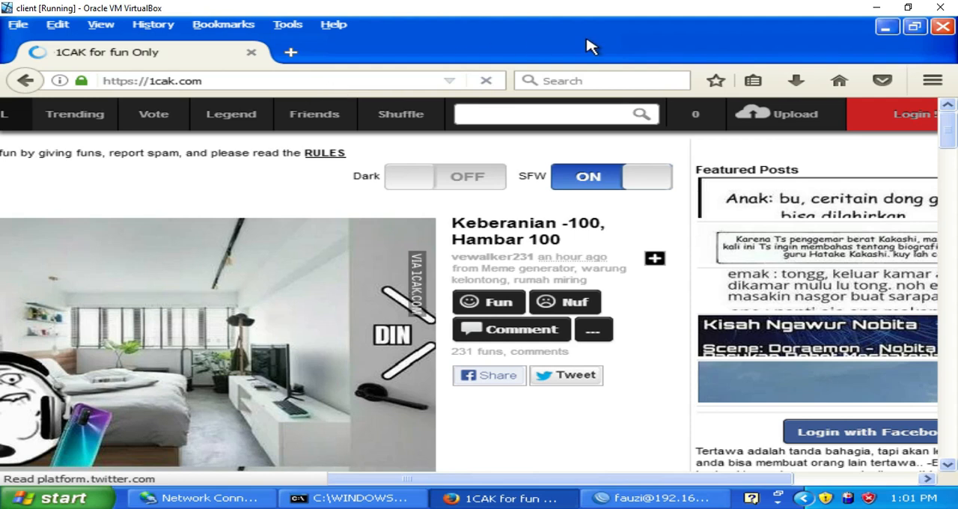
left_click(887, 30)
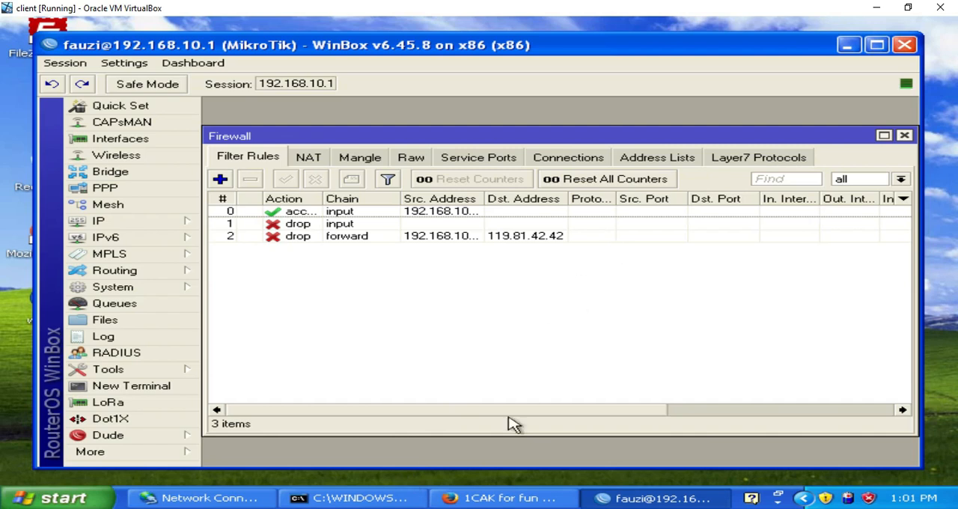
Step: Open the Internet Protocol (TCP/IP) properties of the Local Area Connection
left_click(230, 504)
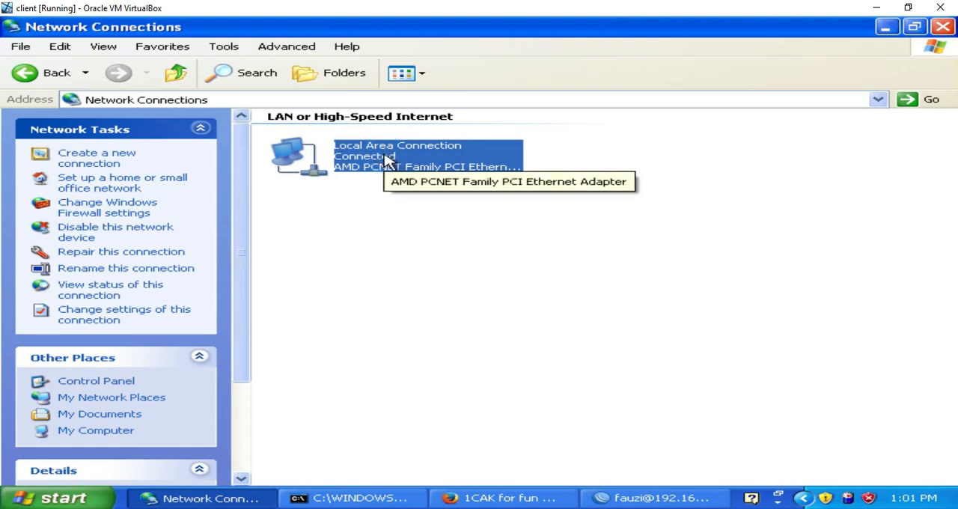
double_click(386, 159)
left_click(334, 393)
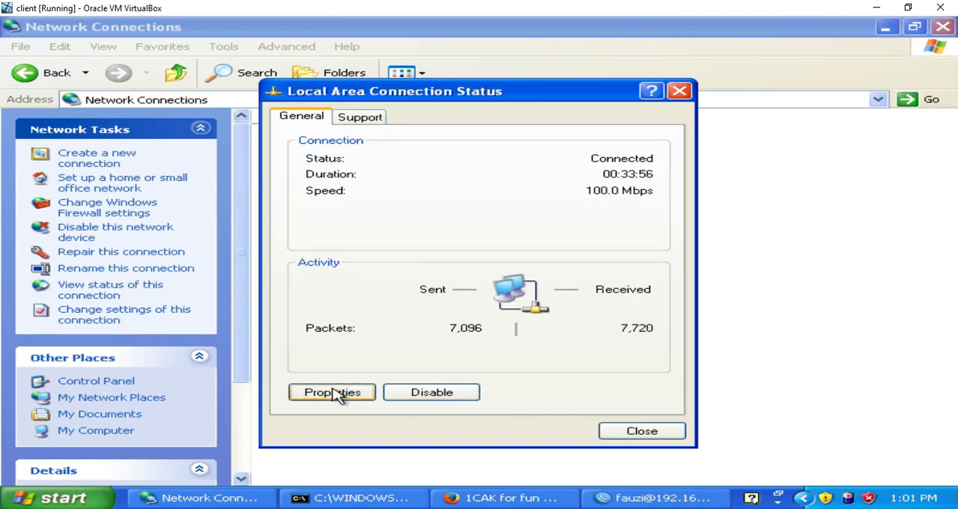
left_click(335, 393)
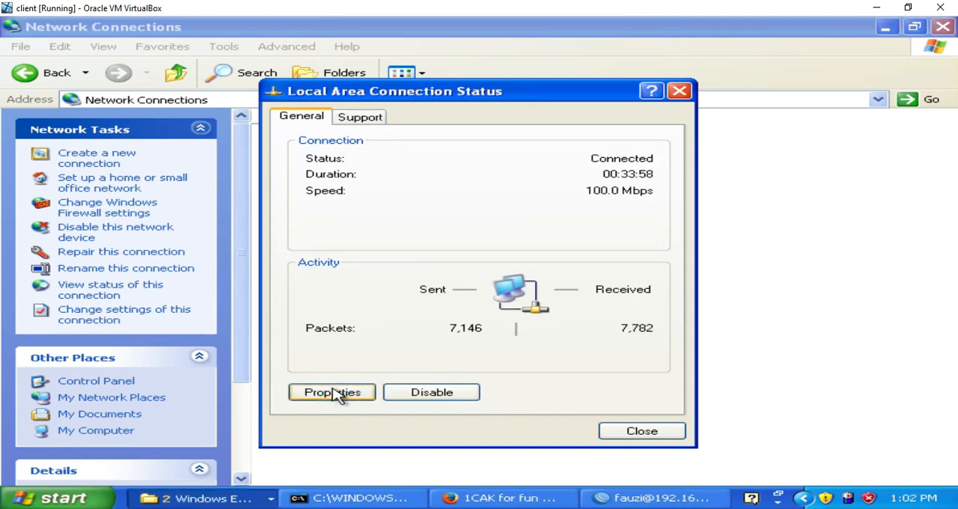
left_click(335, 393)
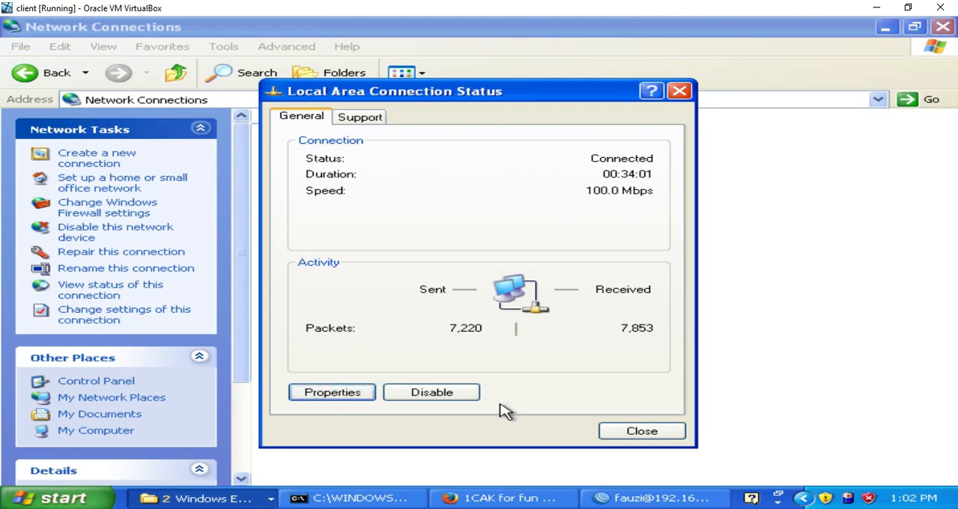
left_click(205, 500)
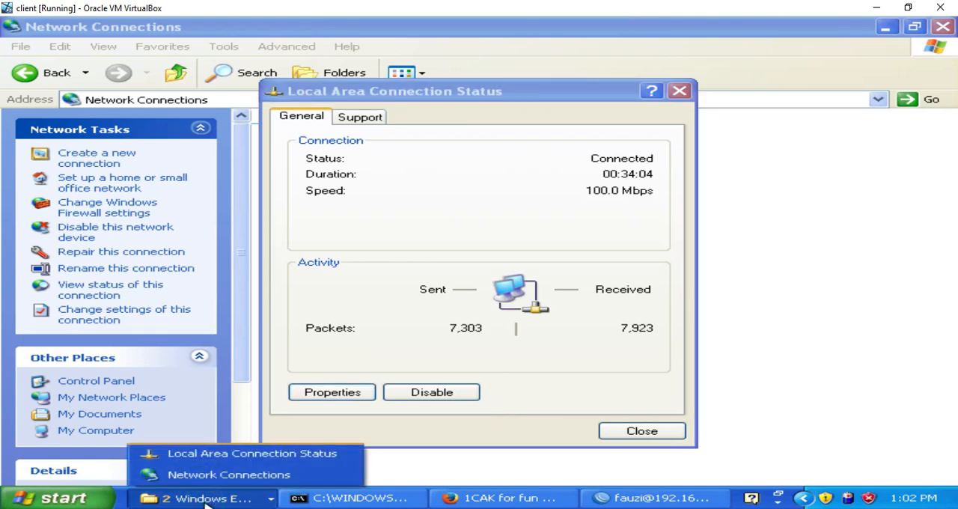
left_click(235, 455)
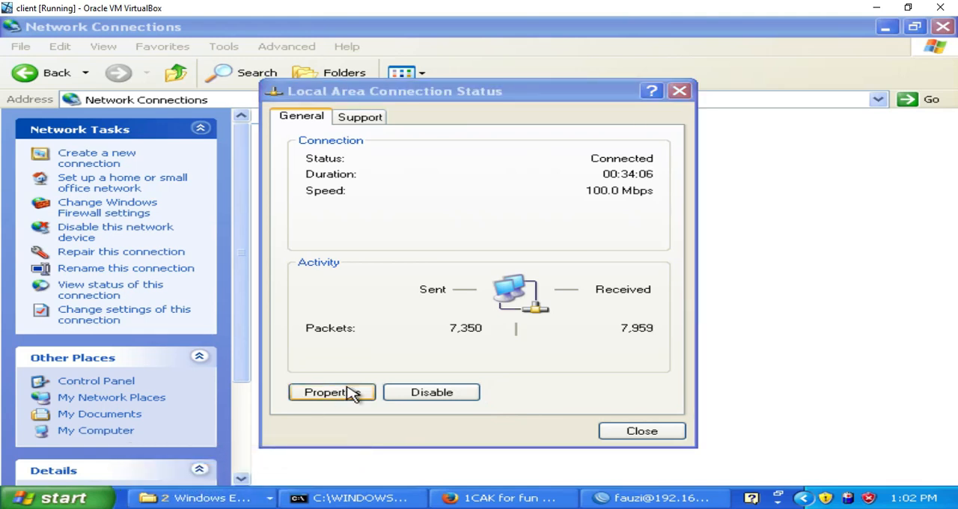
left_click(351, 392)
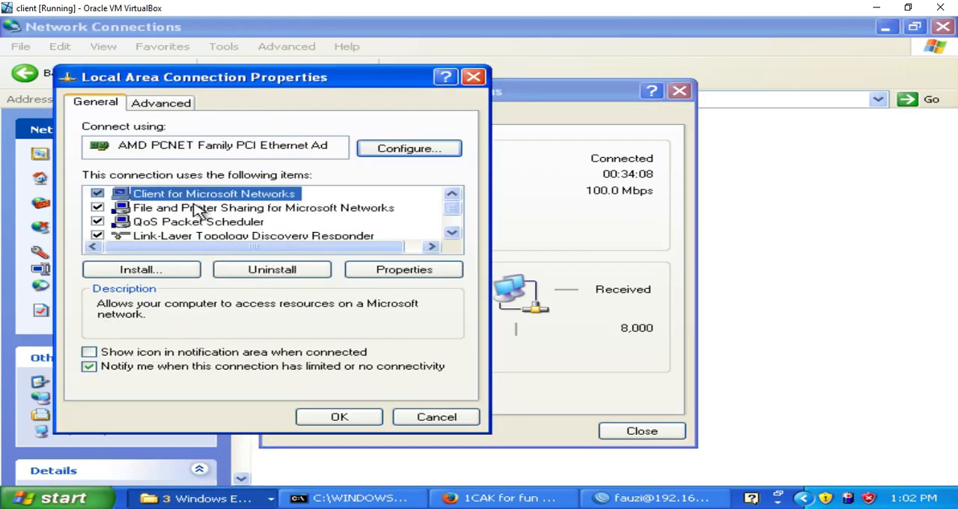
left_click(451, 232)
left_click(451, 232)
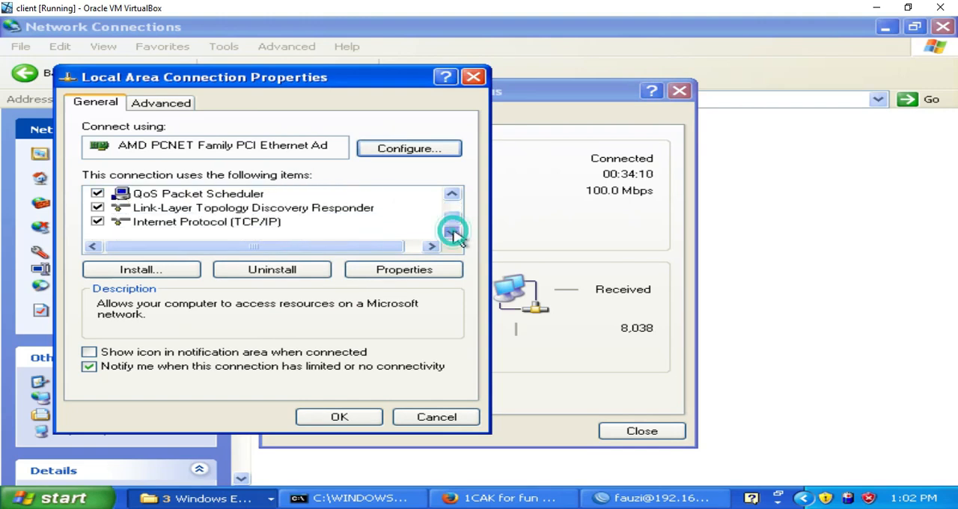
left_click(255, 223)
left_click(393, 274)
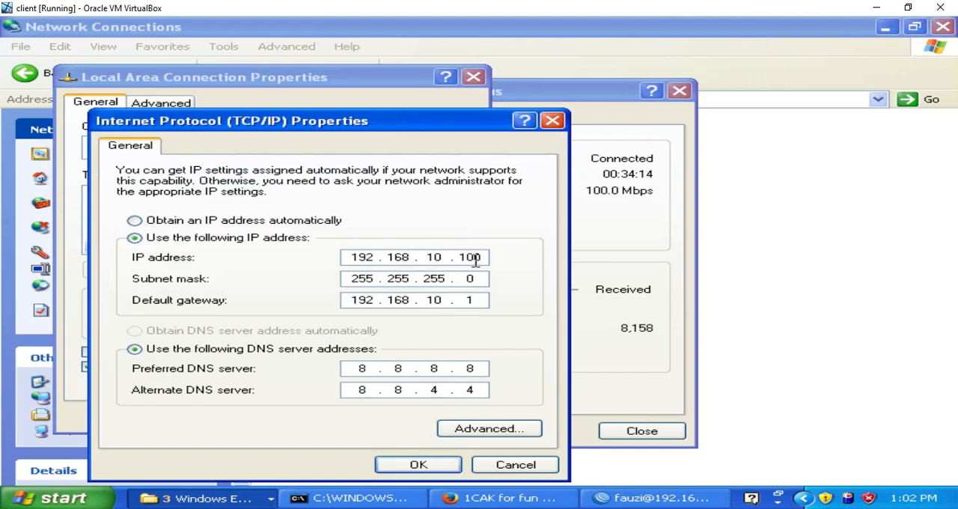
Step: Set the client's IP address to 192.168.10.10 and confirm the TCP/IP settings
left_click(487, 256)
left_click(486, 257)
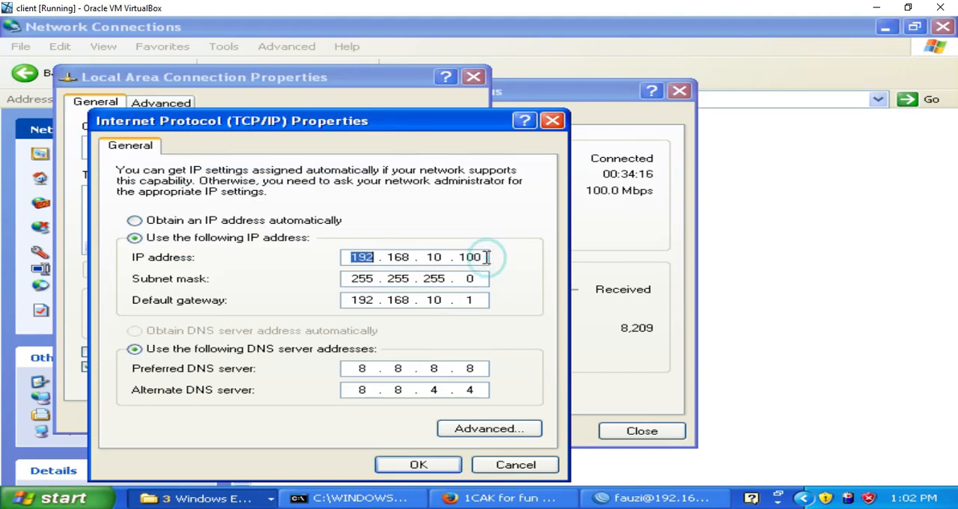
left_click(487, 257)
left_click(486, 257)
left_click(486, 257)
left_click(487, 257)
left_click(486, 257)
left_click(483, 258)
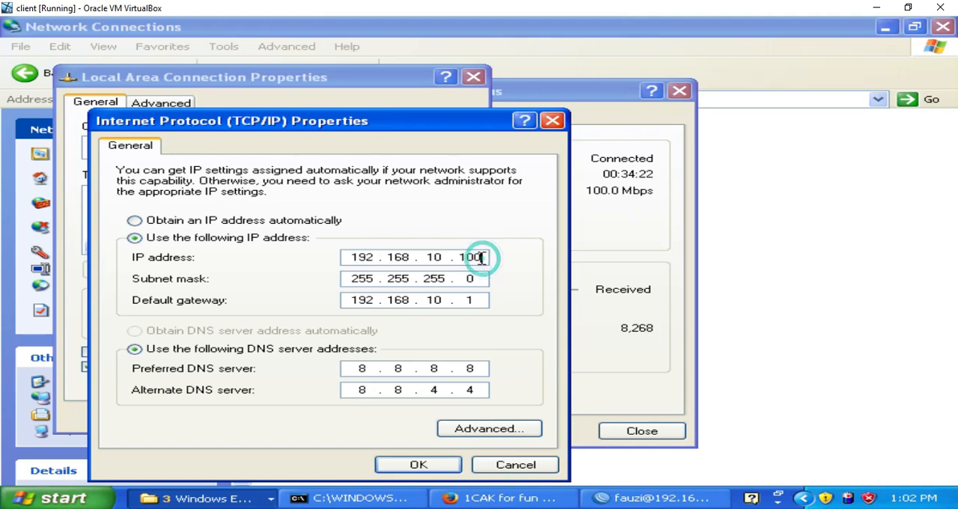
left_click(439, 463)
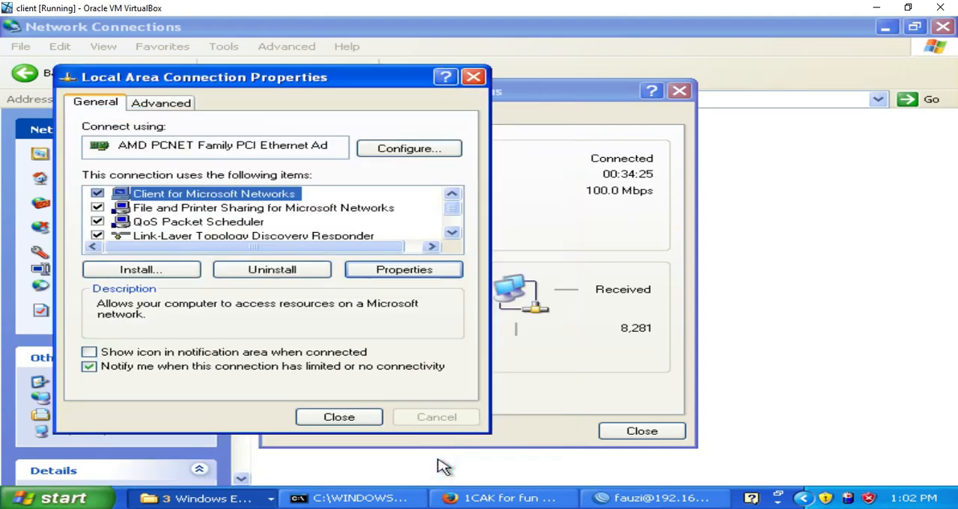
Step: Close the Local Area Connection dialogs and the WinBox reconnect window
left_click(376, 414)
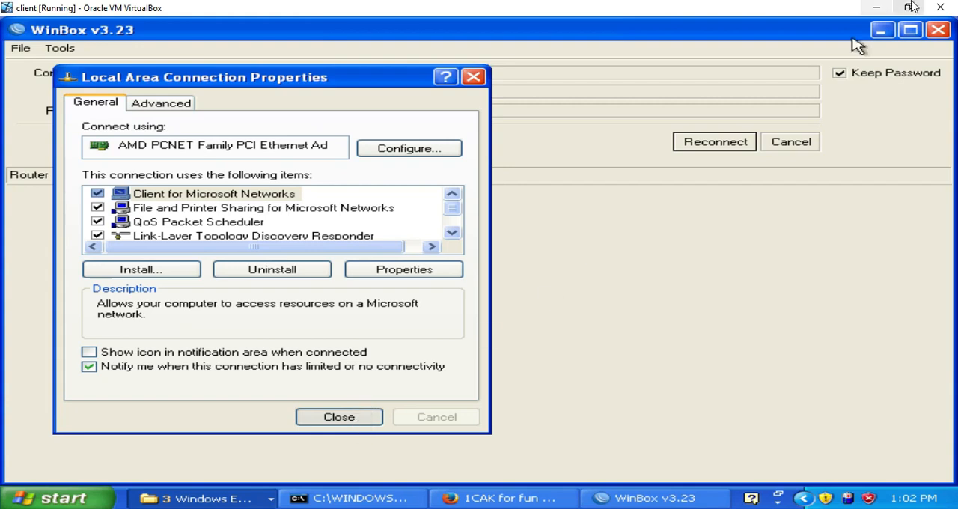
left_click(939, 30)
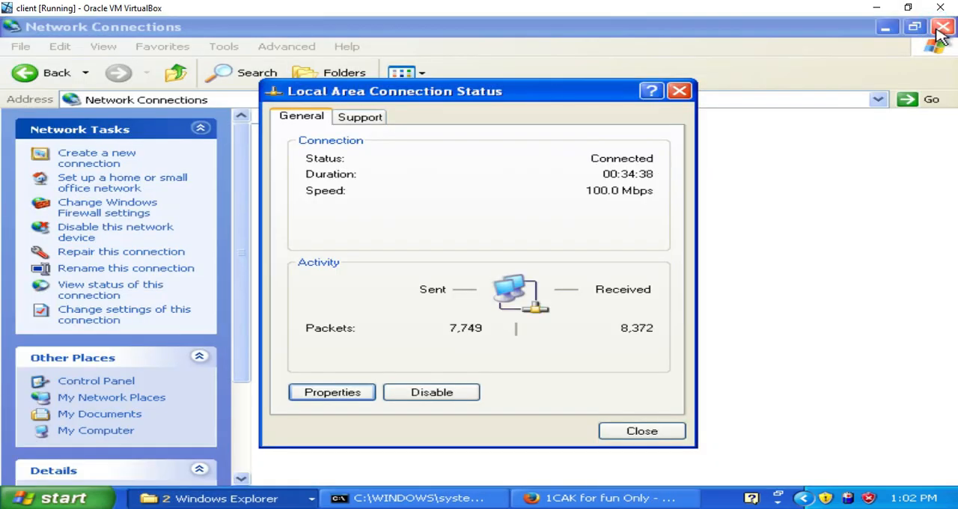
left_click(632, 434)
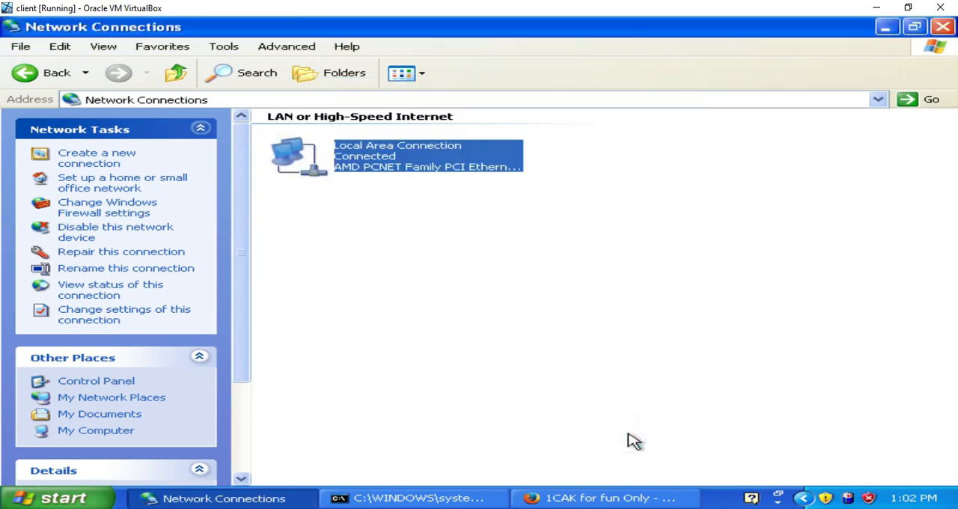
Step: Close the 1cak.com tab in Firefox, minimise Network Connections, and relaunch Firefox from the desktop
left_click(569, 497)
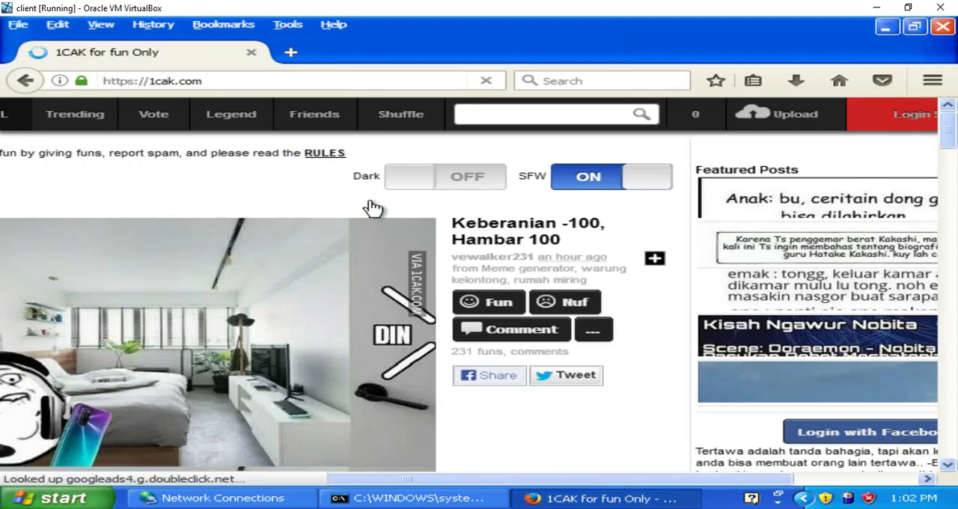
left_click(251, 52)
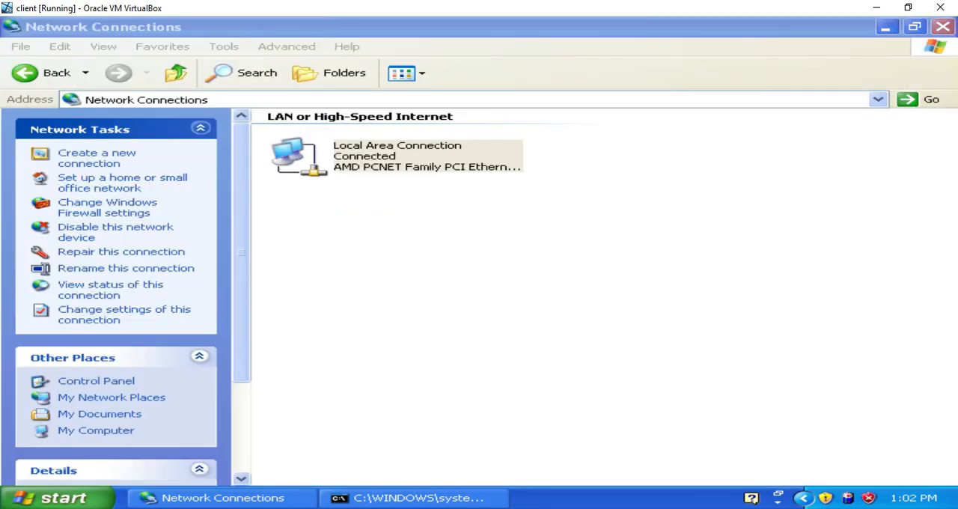
left_click(890, 29)
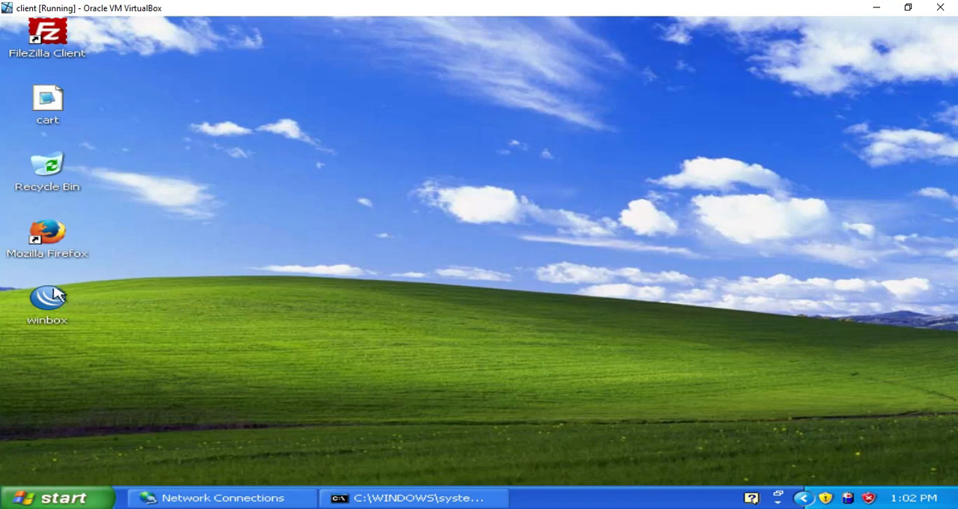
double_click(53, 238)
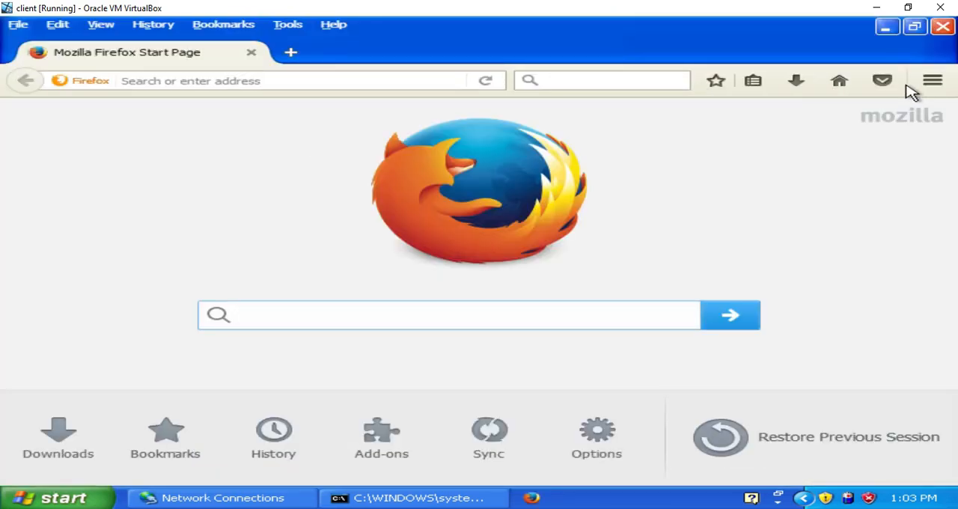
Step: Clear the Firefox browsing history for the last hour
left_click(931, 83)
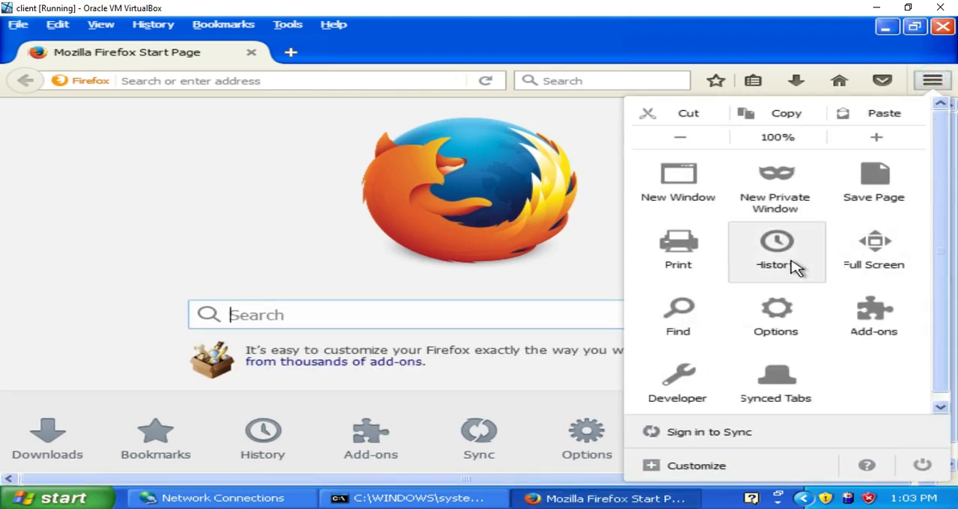
left_click(740, 267)
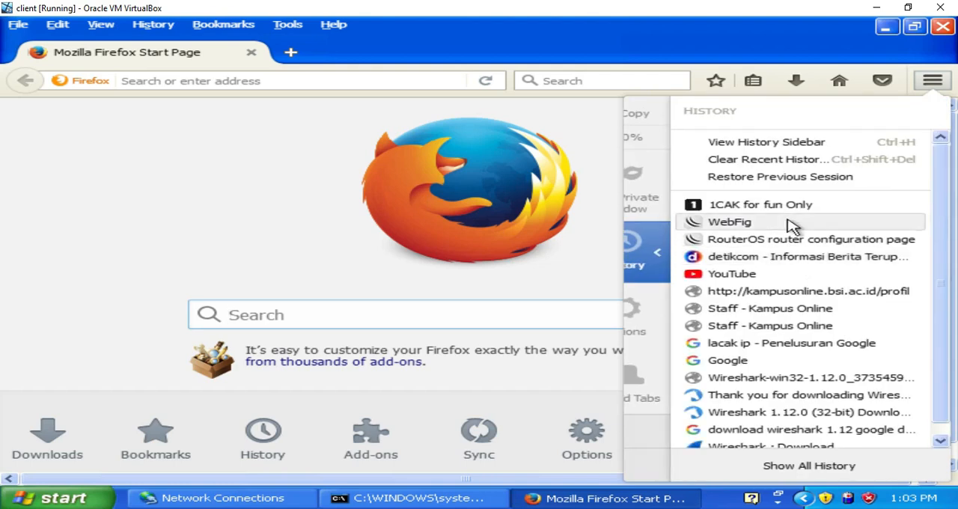
left_click(779, 159)
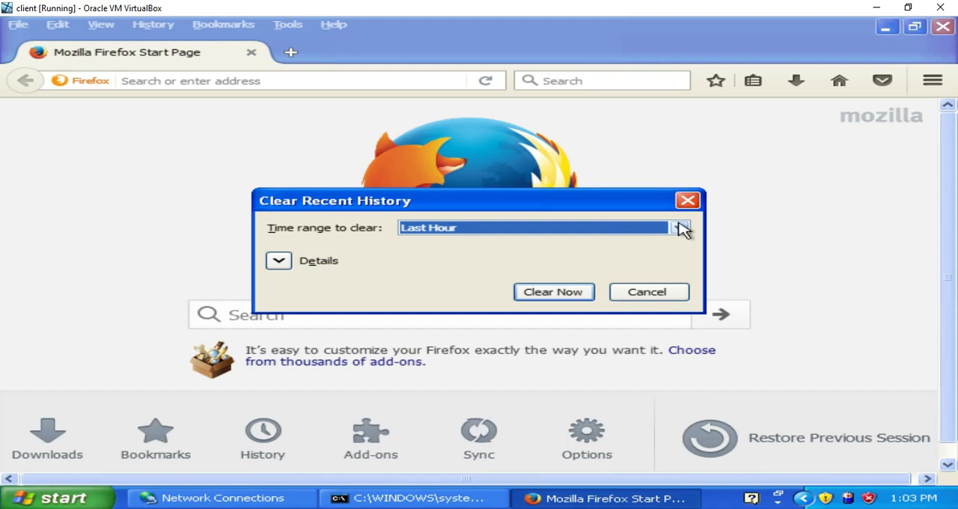
left_click(555, 291)
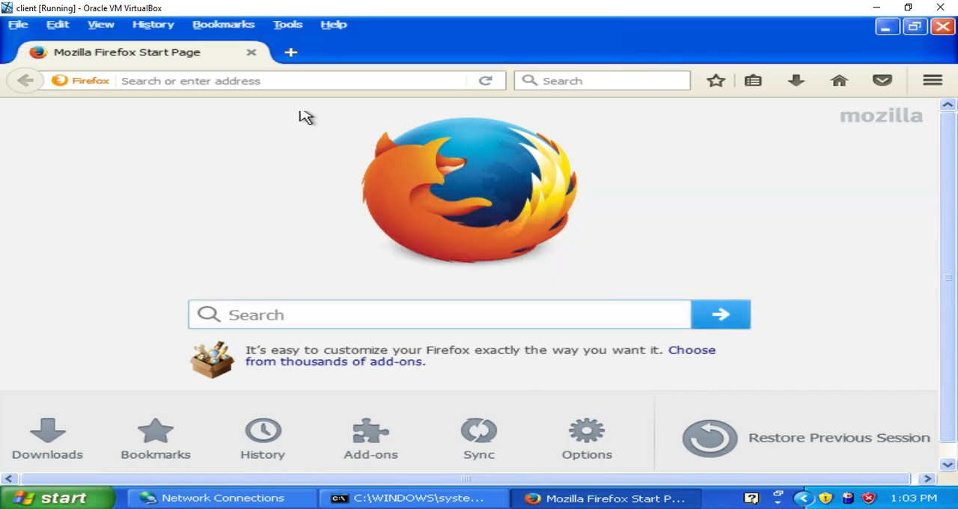
Step: Load 1cak.com in Firefox to test whether the client is blocked
left_click(289, 79)
type("1cak.com/")
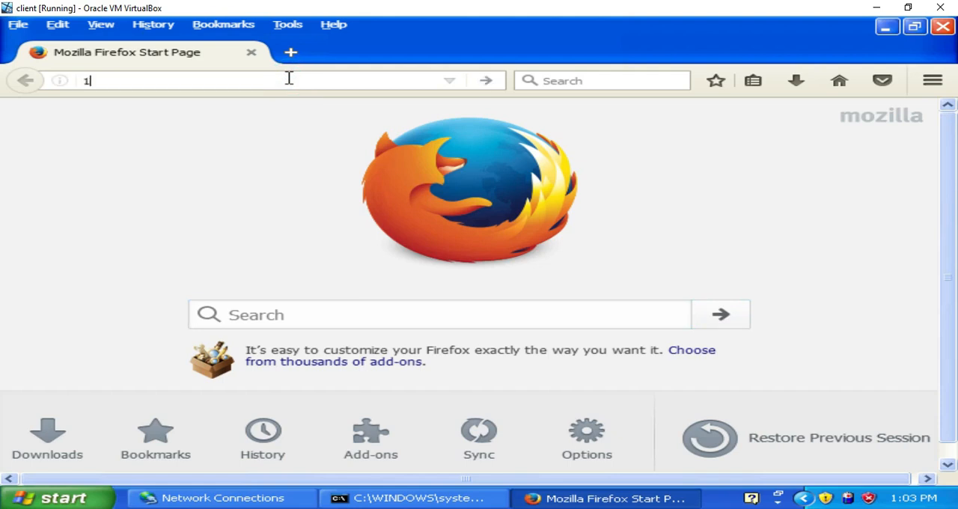
key("Return")
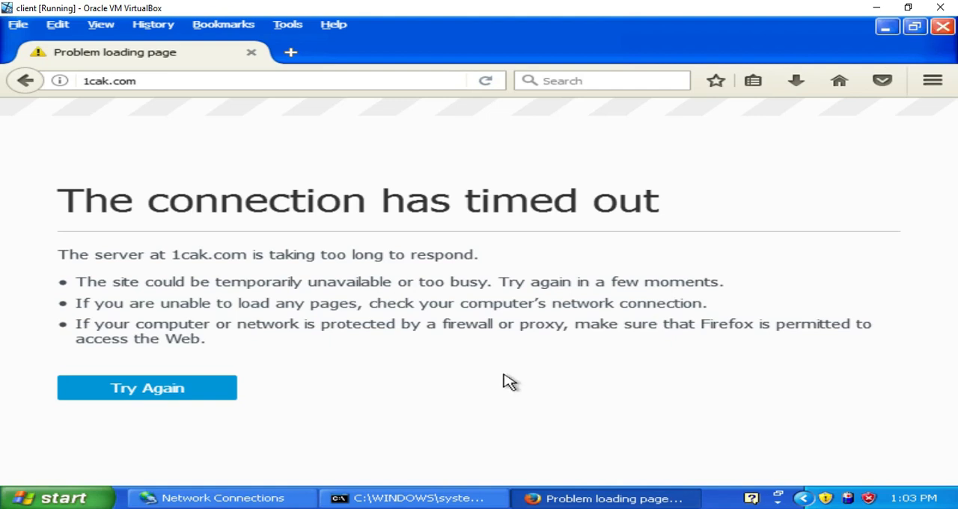
Step: Switch to Network Connections and open the Internet Protocol (TCP/IP) properties of the Local Area Connection
left_click(268, 498)
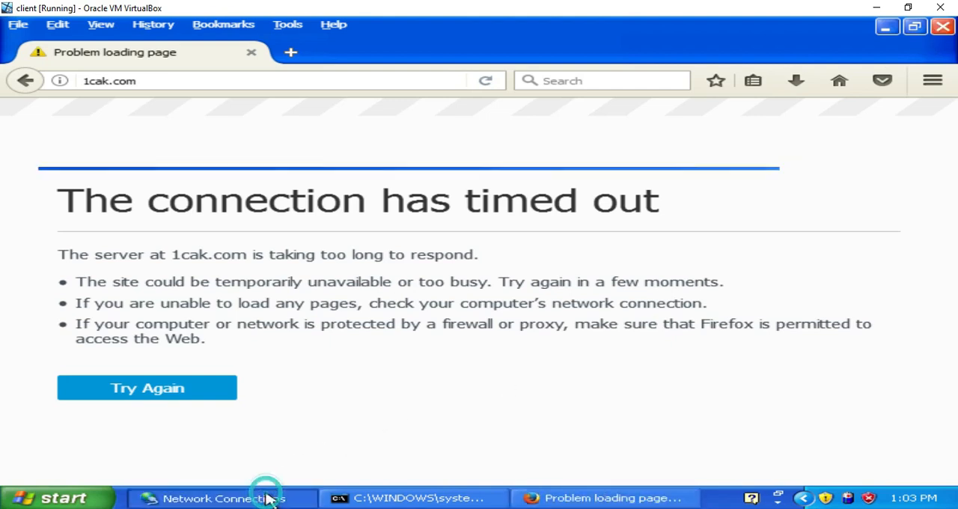
double_click(418, 174)
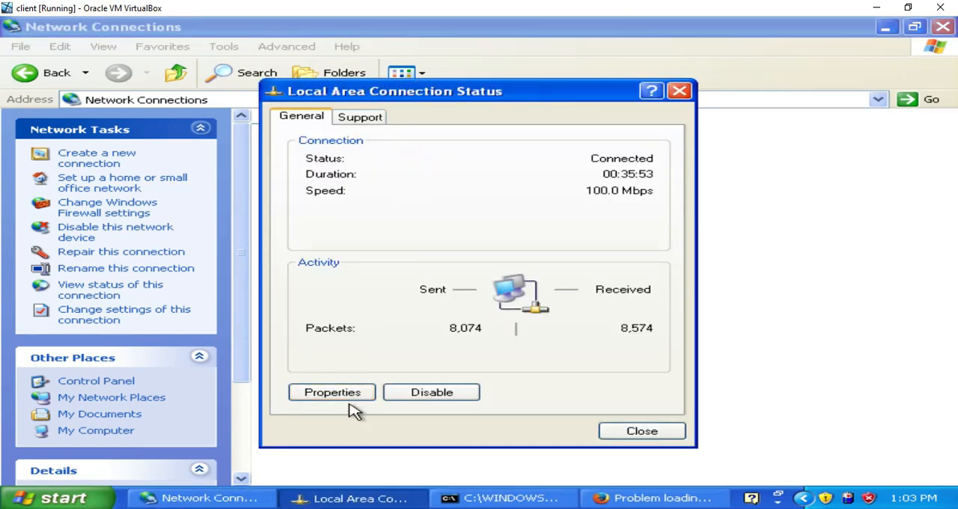
left_click(333, 392)
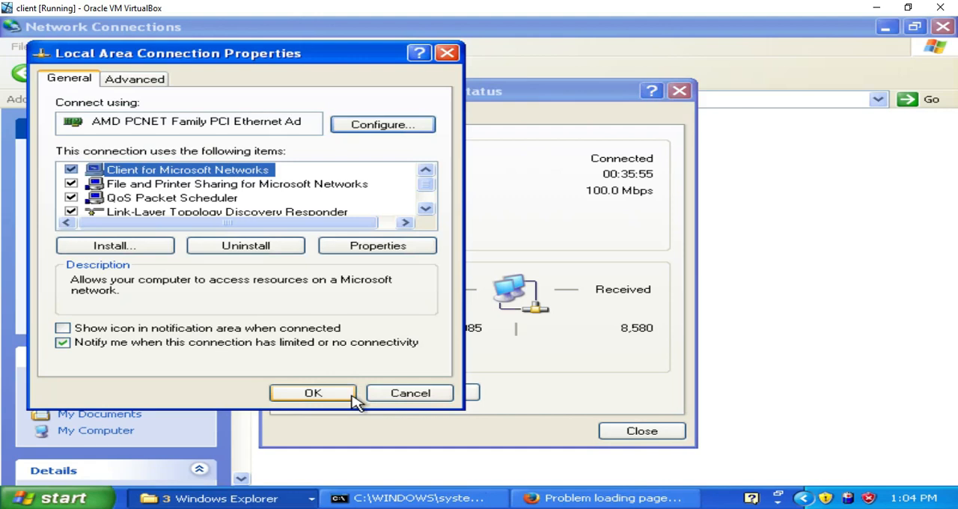
double_click(426, 210)
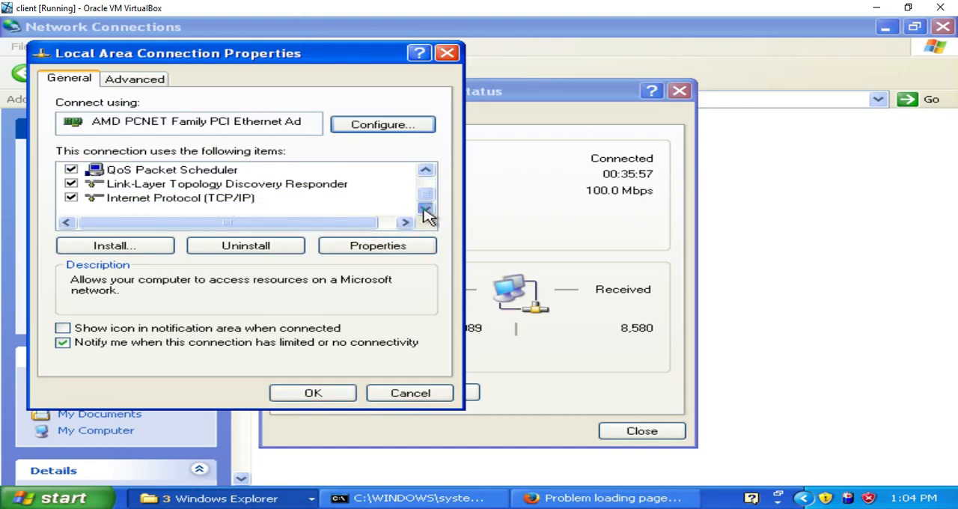
left_click(253, 199)
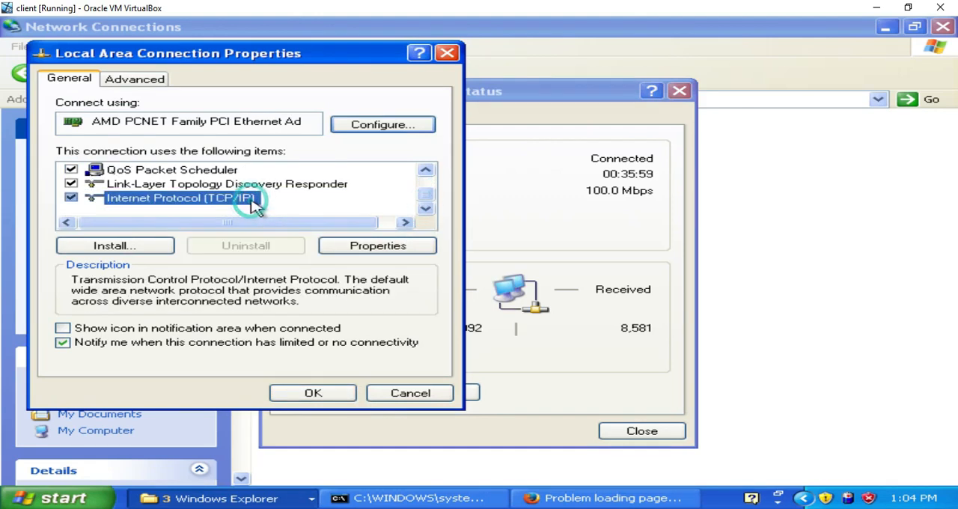
left_click(367, 245)
Step: Set the client's IP address to 192.168.10.100, confirm it, and close the Local Area Connection properties
left_click(455, 254)
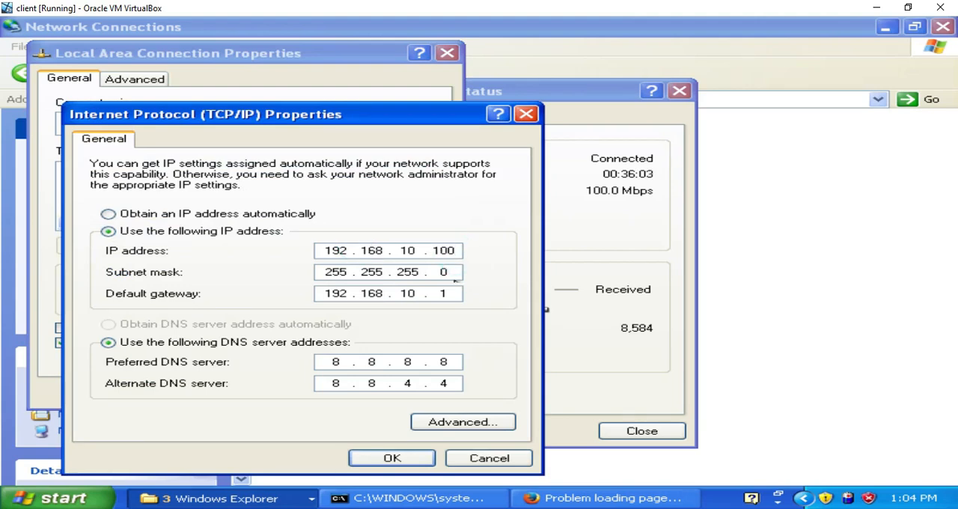
left_click(420, 458)
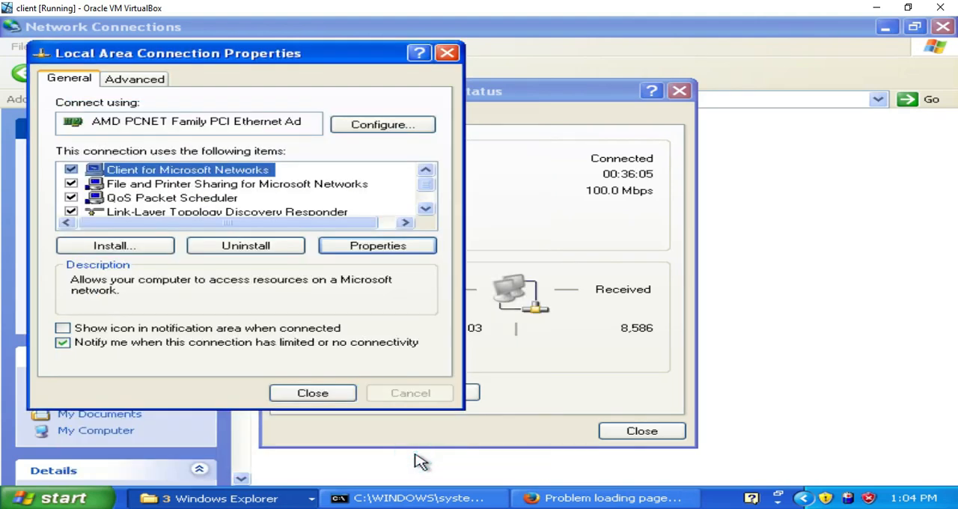
left_click(330, 396)
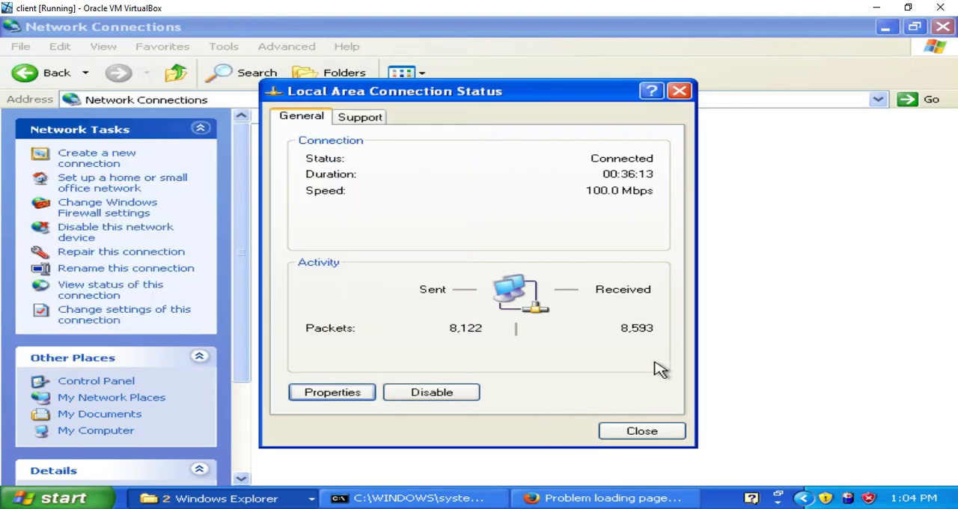
Step: Switch back to Firefox and load 1cak.com again to test access from the new address
left_click(599, 498)
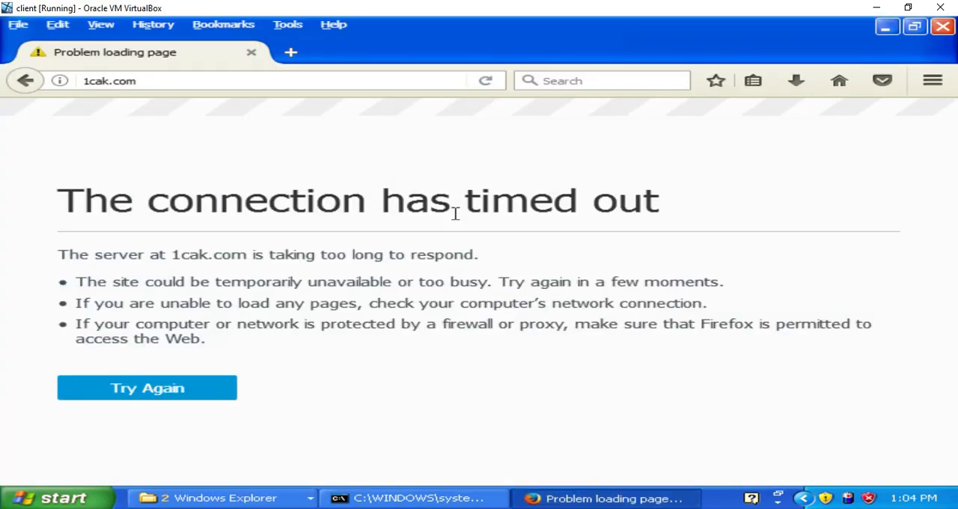
left_click(266, 84)
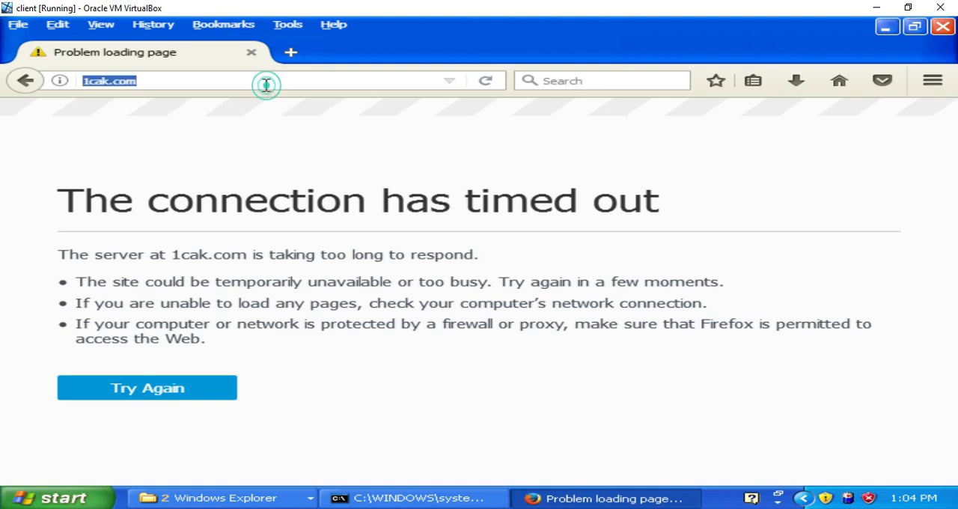
key("Return")
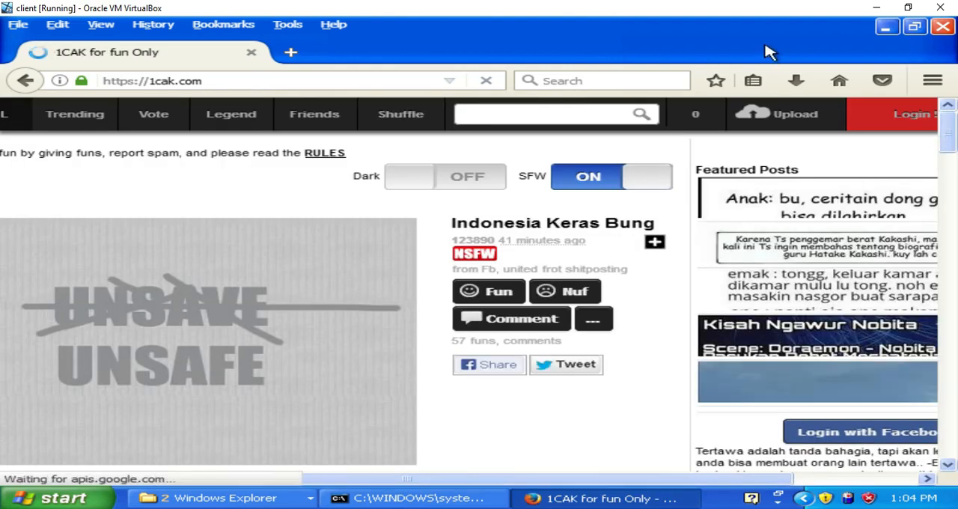
Step: Close Firefox, the Local Area Connection status dialog, and the Network Connections window
left_click(943, 28)
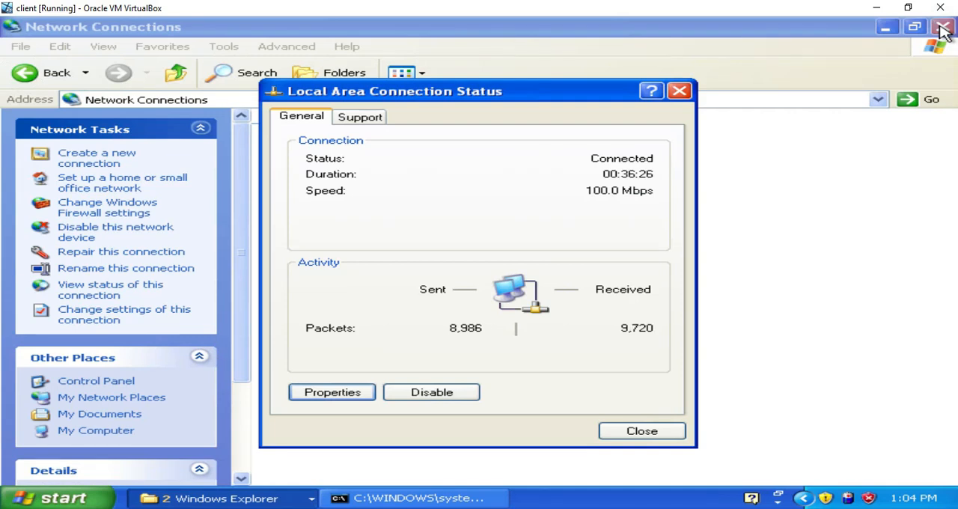
left_click(678, 91)
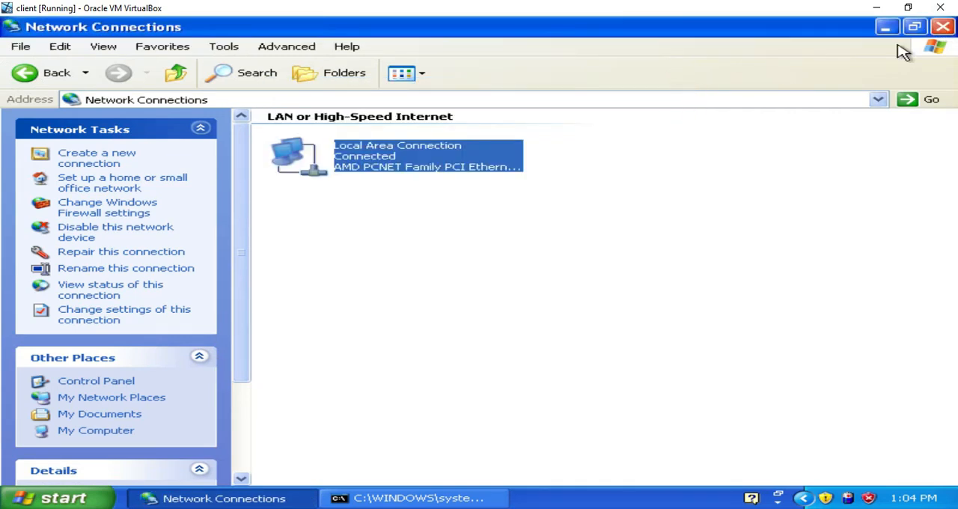
left_click(945, 27)
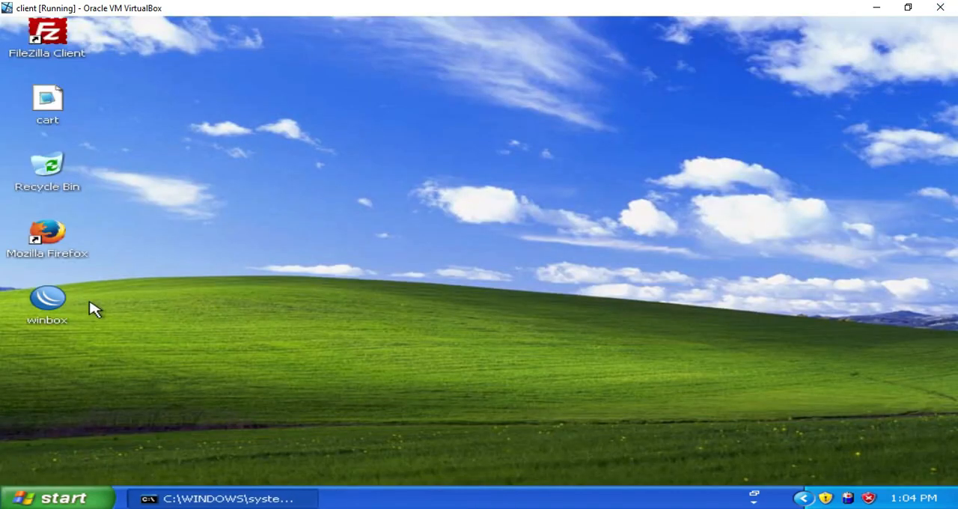
Step: Run WinBox, connect to the router at 192.168.10.1, and remove the extra firewall filter rule
double_click(48, 301)
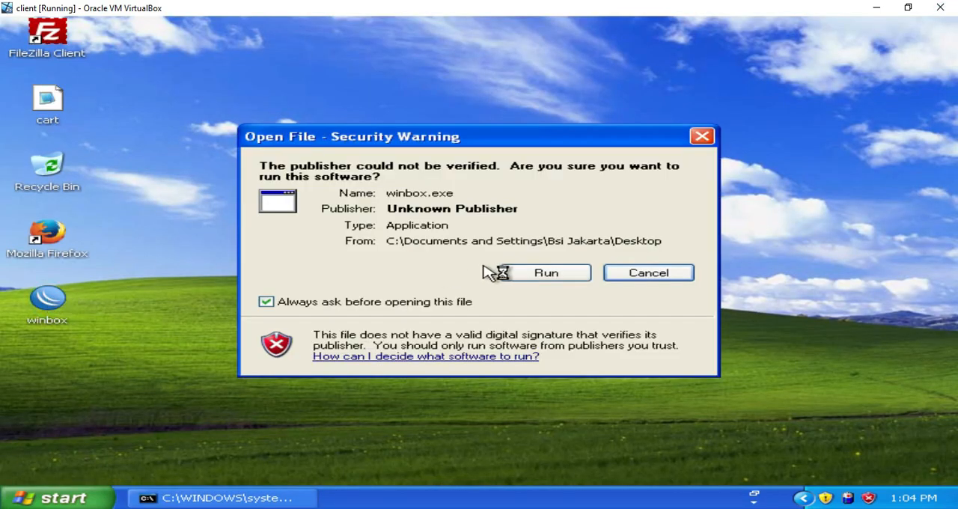
left_click(542, 274)
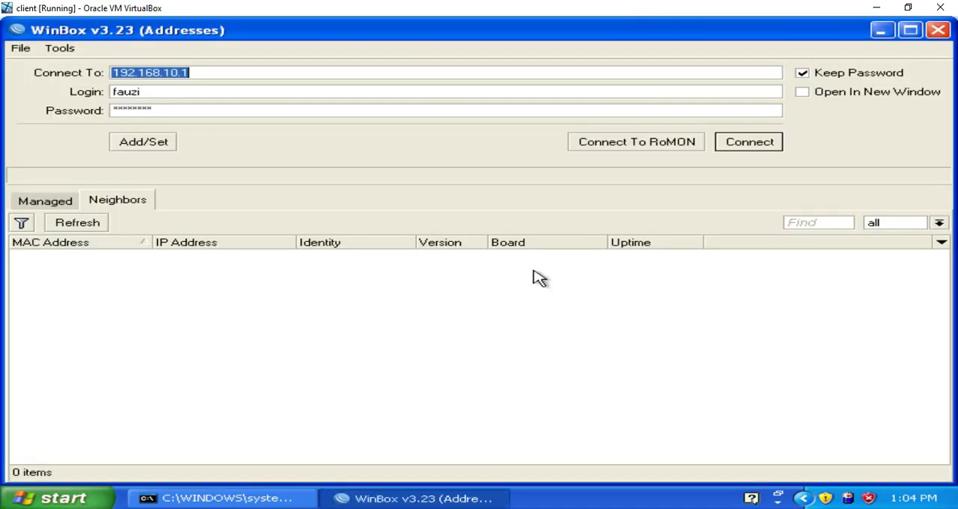
left_click(742, 149)
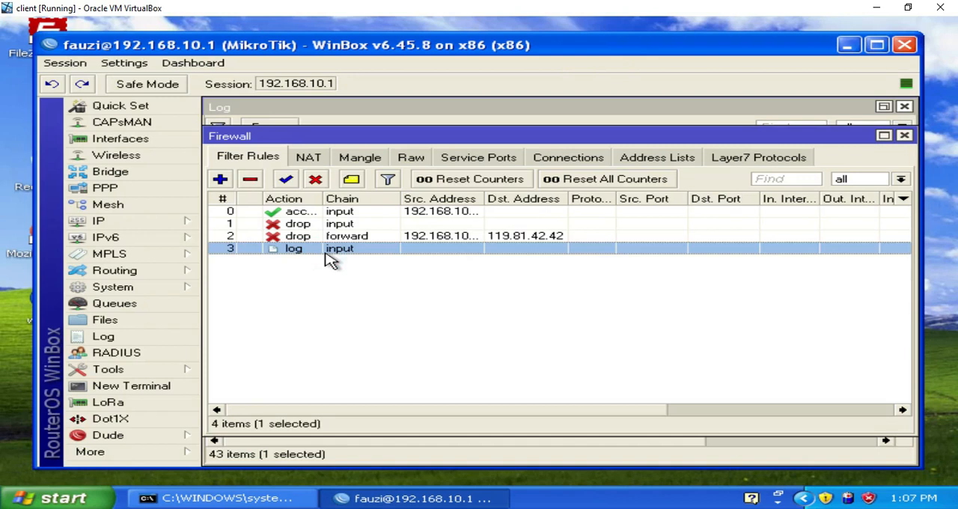
key("Delete")
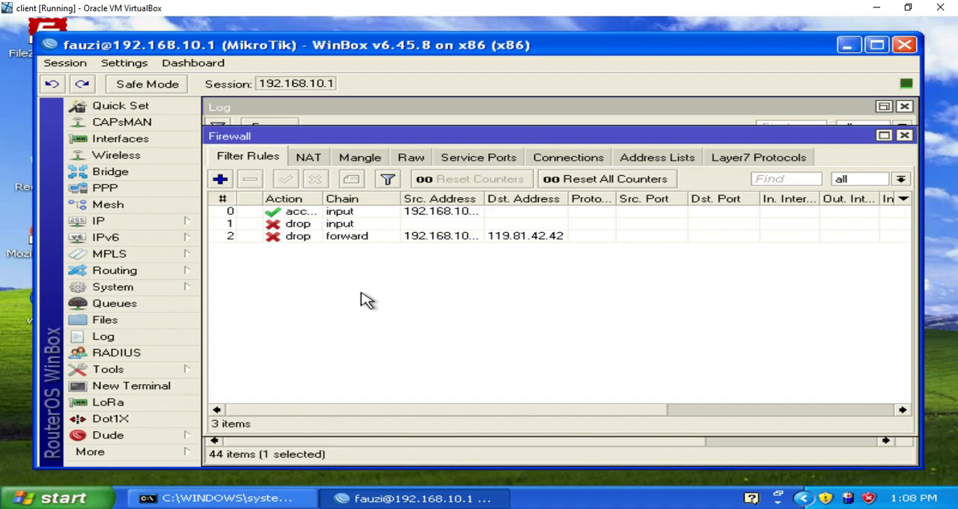
Step: Add a firewall filter rule on the forward chain with action log, Log enabled, and log prefix cobaping
left_click(223, 180)
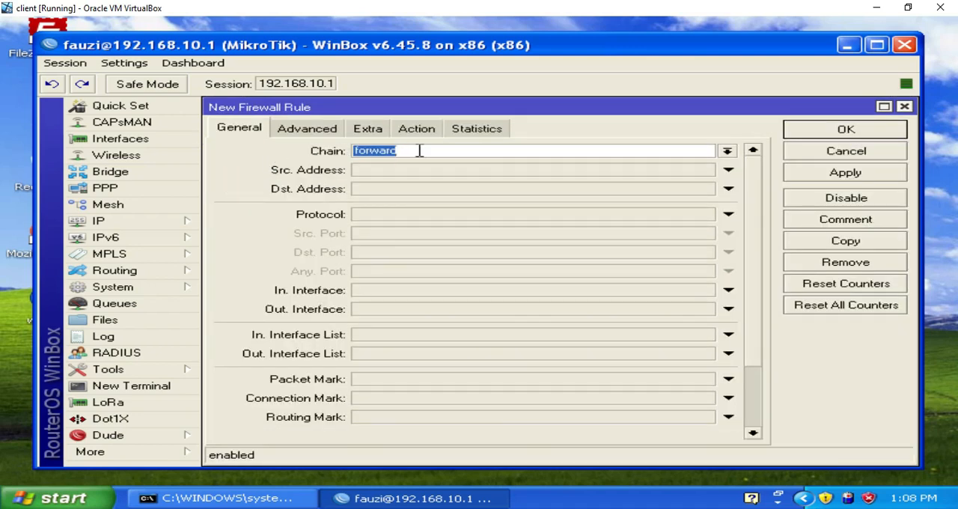
left_click(420, 151)
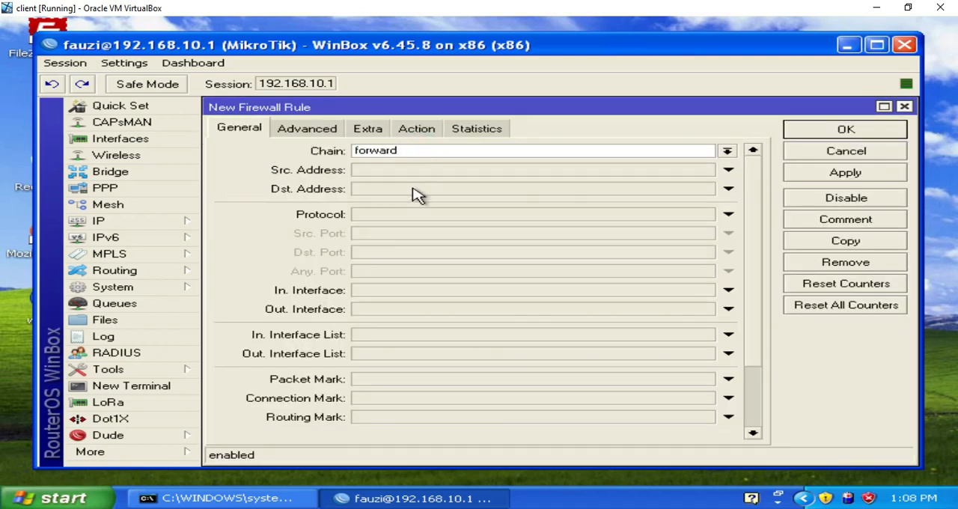
left_click(416, 128)
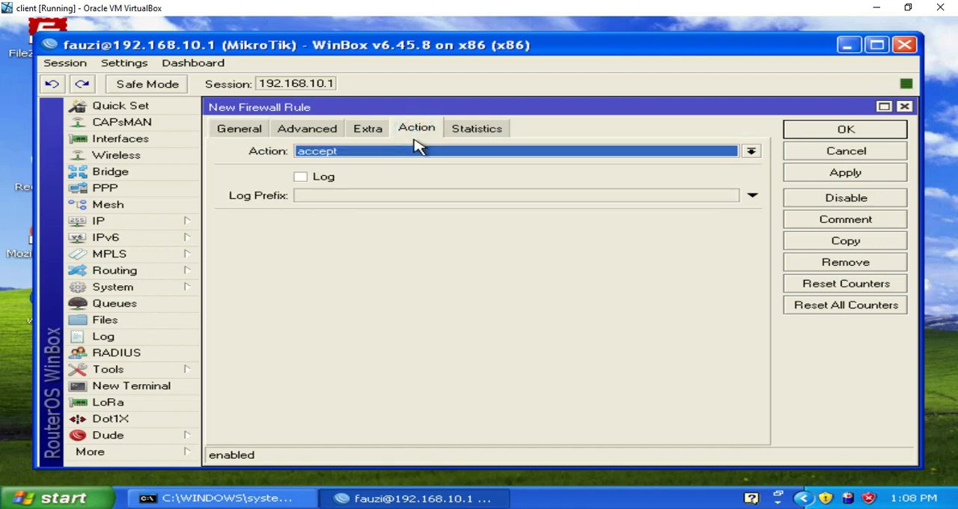
left_click(413, 151)
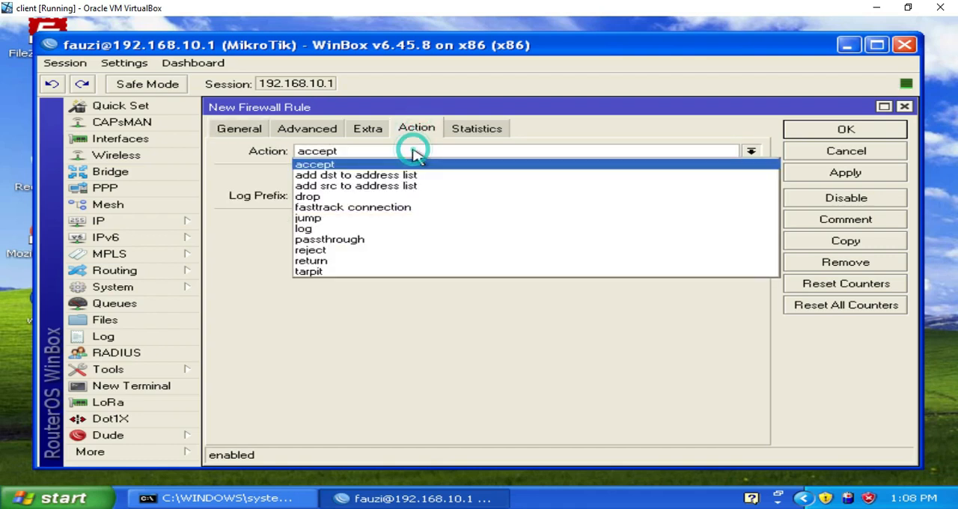
left_click(412, 230)
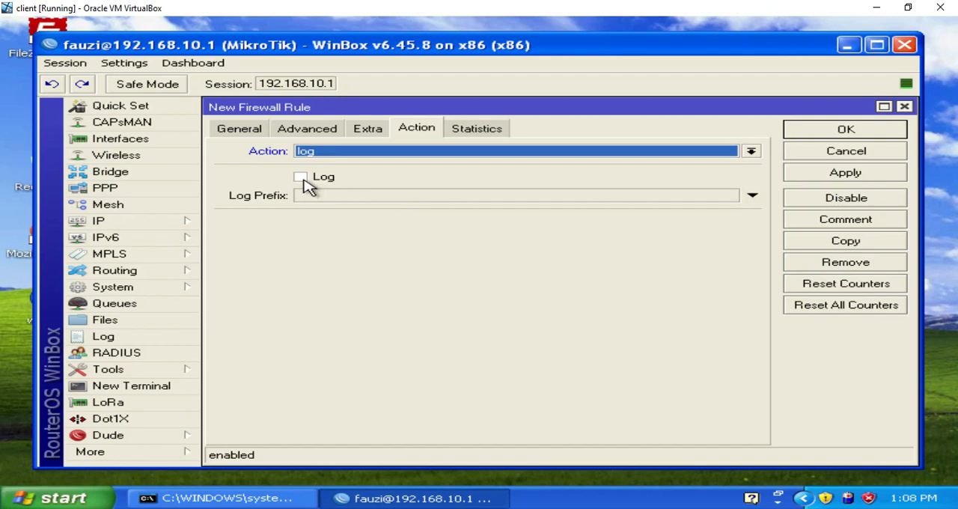
left_click(302, 179)
left_click(314, 199)
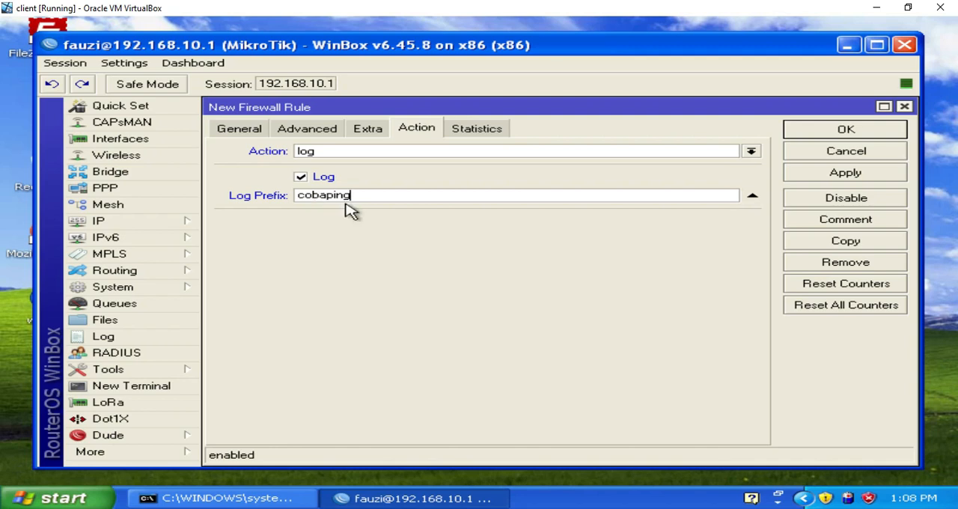
left_click(813, 174)
left_click(822, 133)
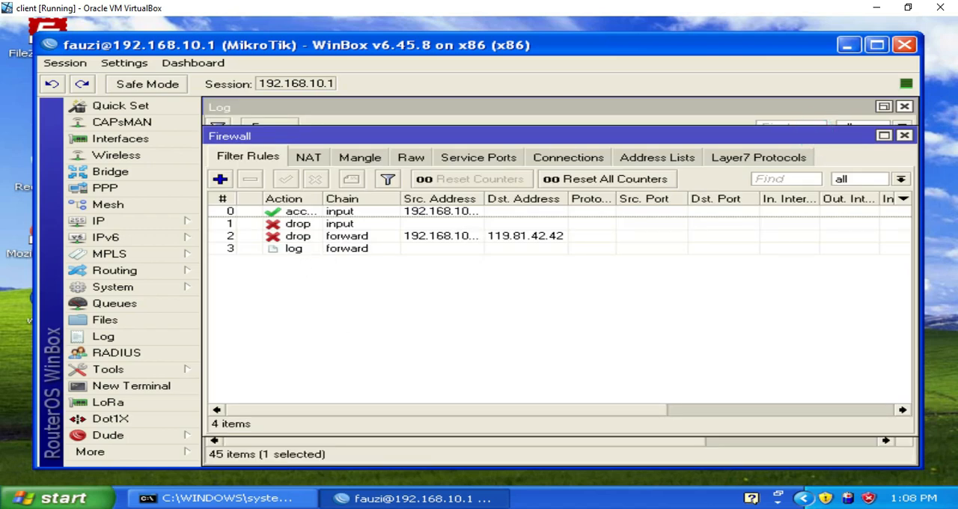
Step: Ping 192.168.10.1 from the Command Prompt to test the logging rule, and minimise its window
left_click(262, 500)
key("Up")
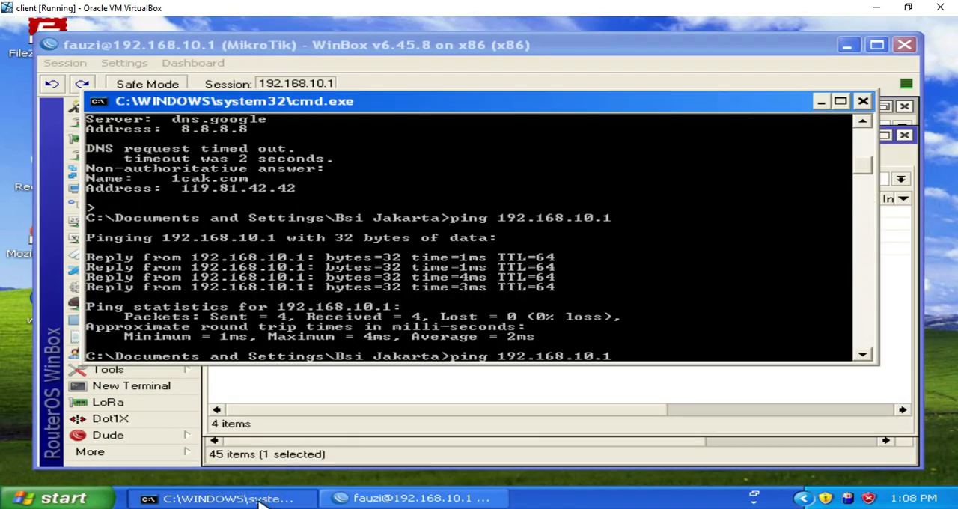
key("Return")
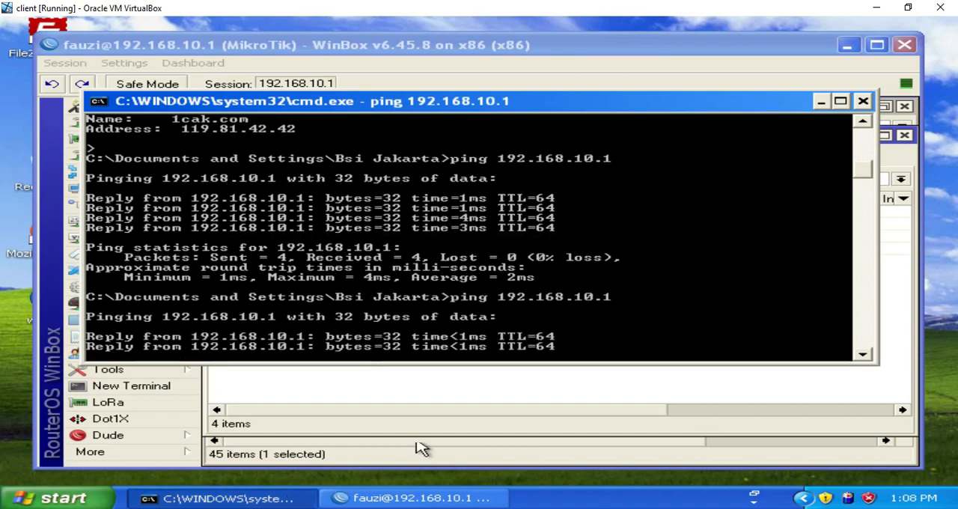
left_click(823, 104)
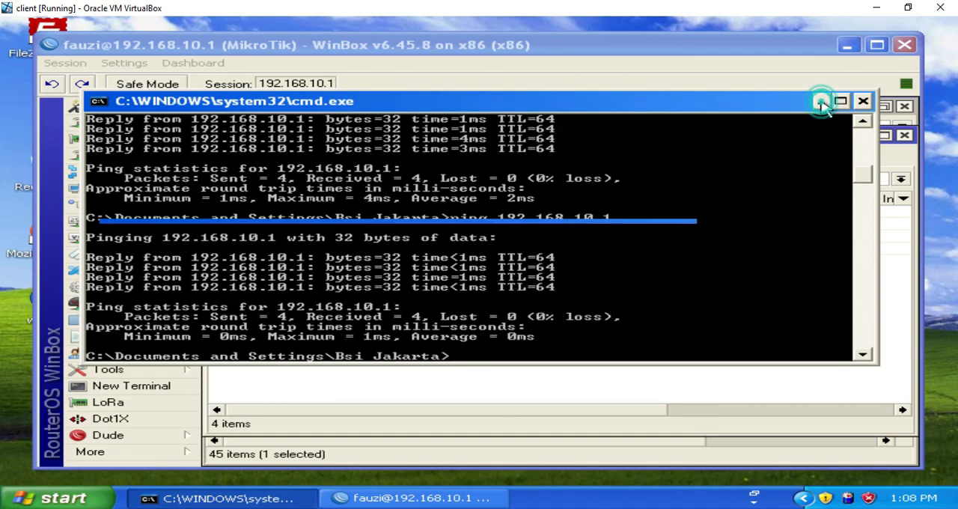
Step: Open the router's log in WinBox and select the first cobaping firewall entry
left_click(171, 342)
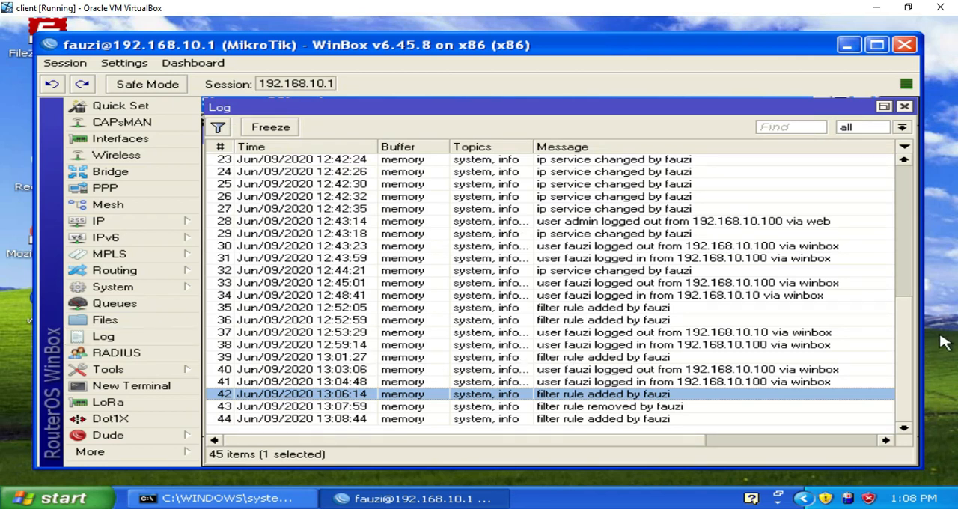
left_click(906, 359)
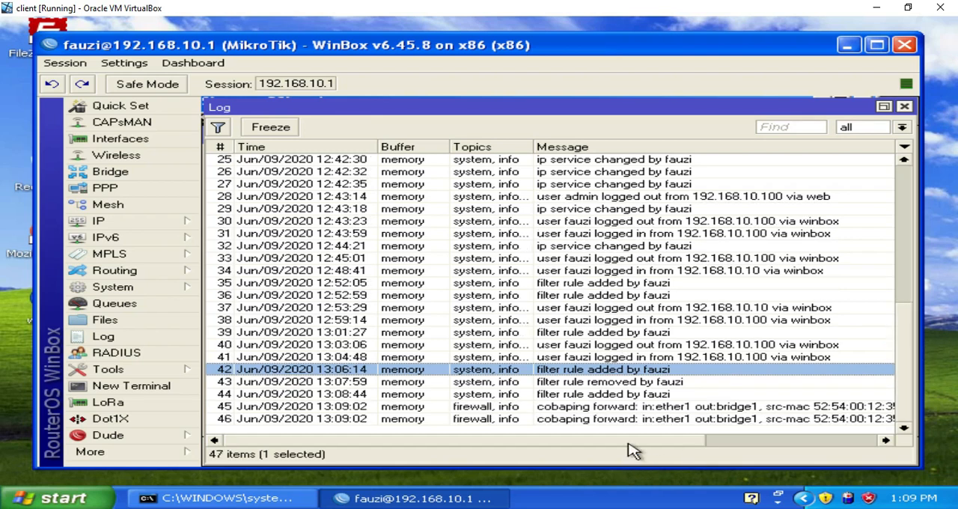
left_click(587, 408)
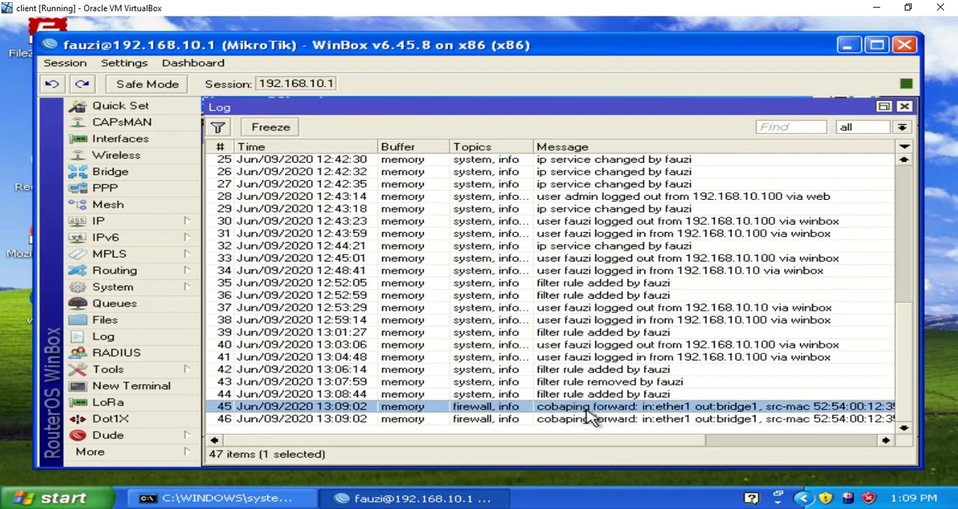